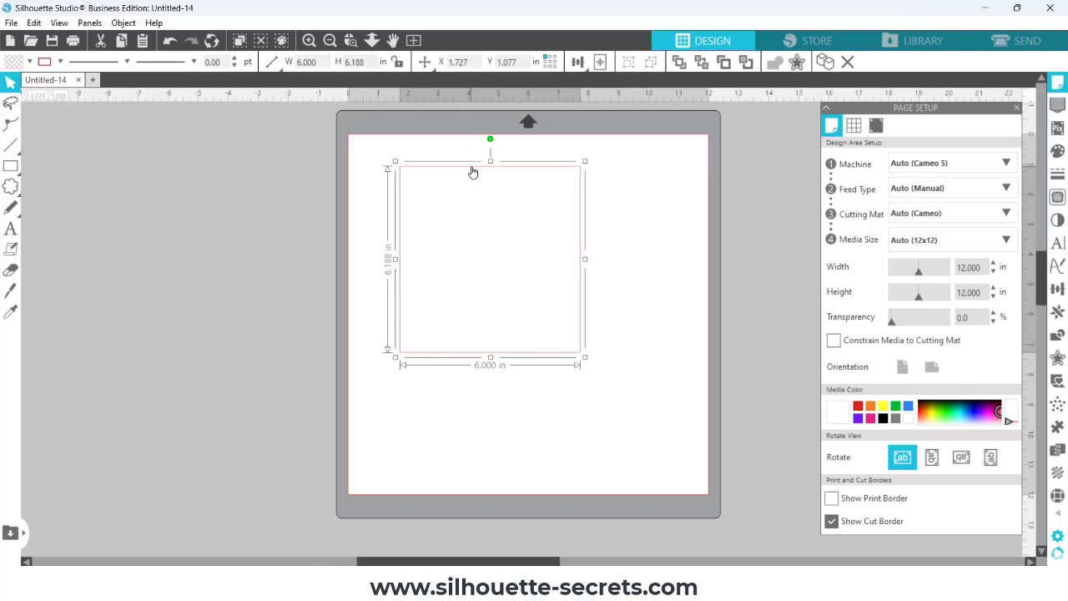
Set the media size to Letter, show the print border, and position the square inside it near the page's upper-left corner
drag(472, 172, 432, 152)
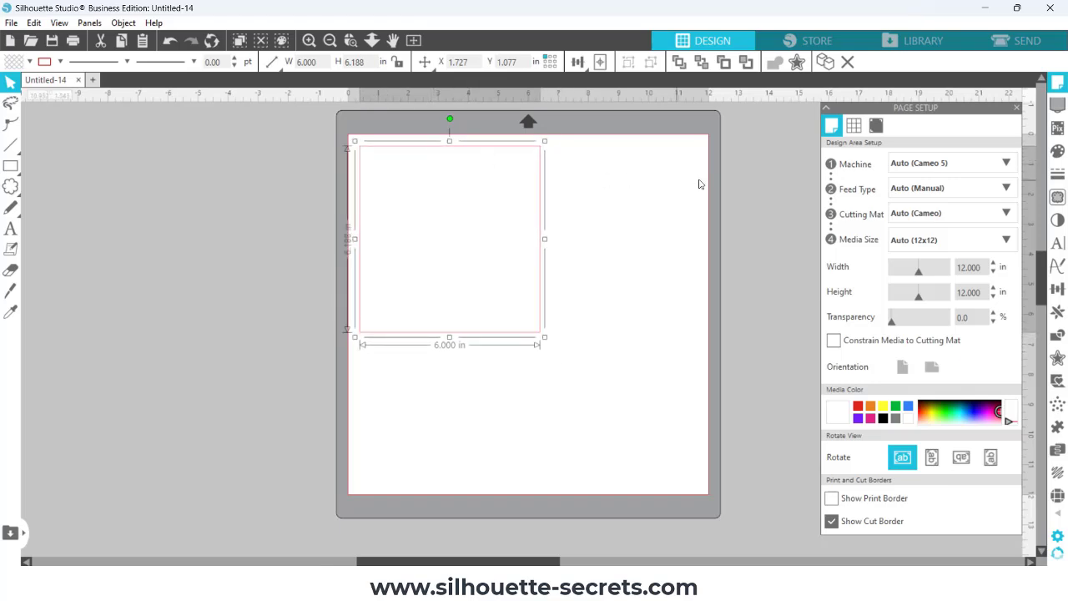
click(923, 239)
click(912, 344)
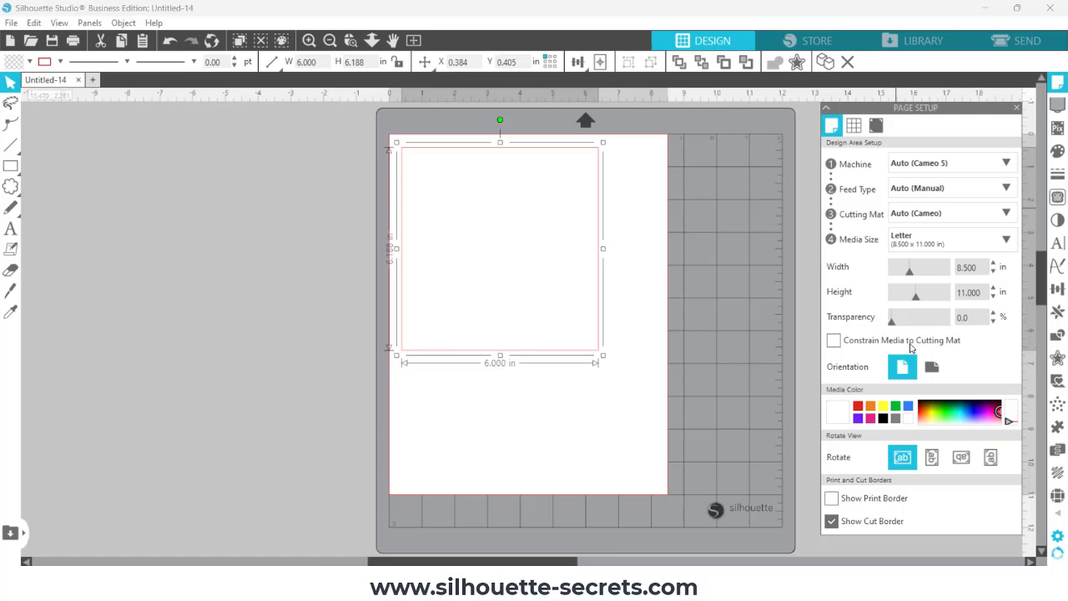
click(832, 499)
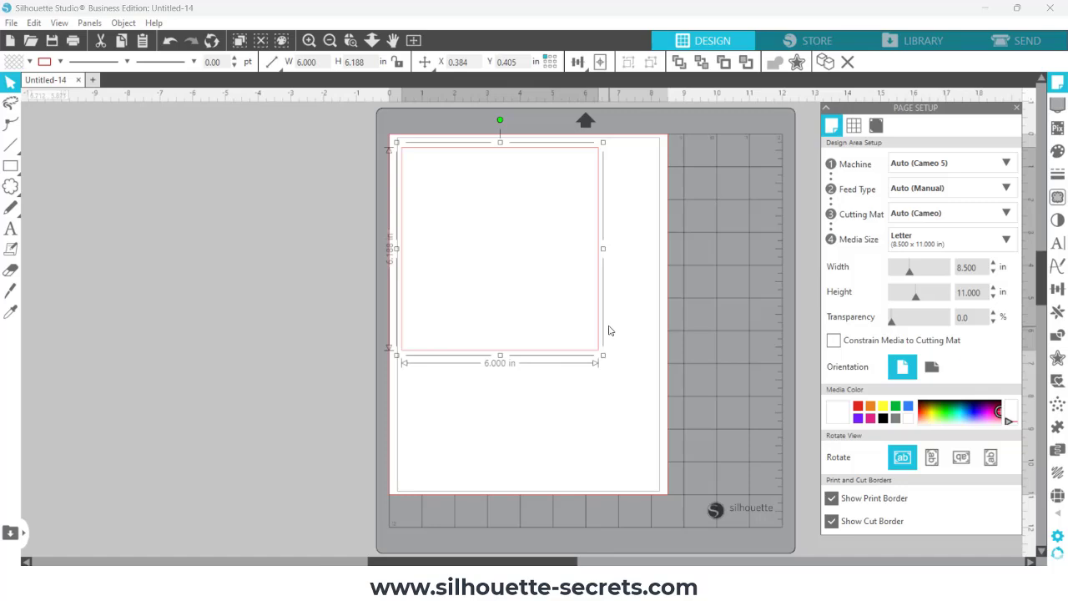
drag(601, 311, 606, 311)
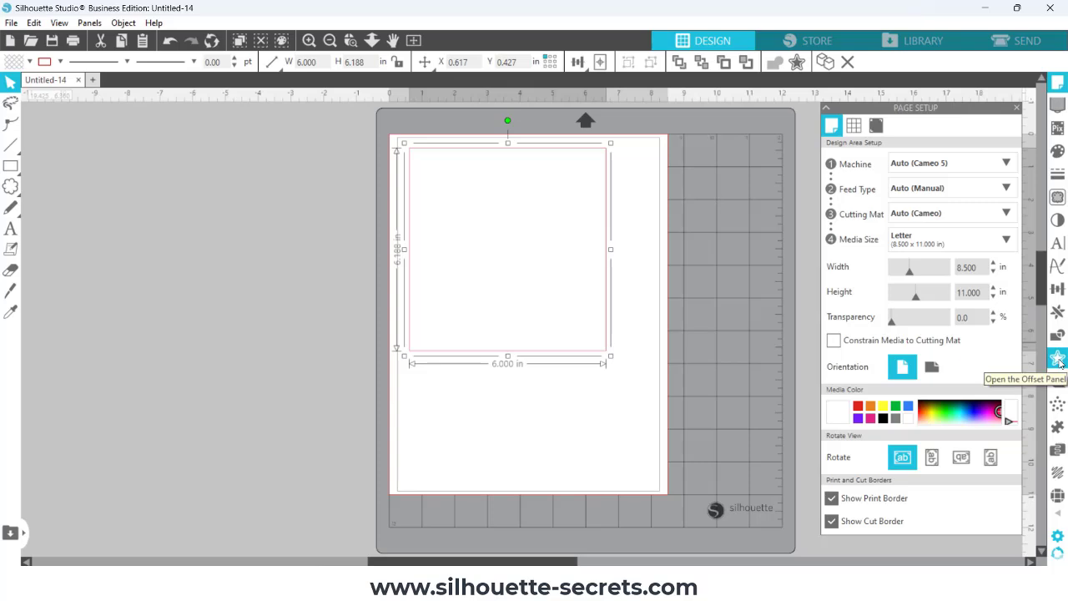
Create an outward offset of the square at a distance of 0.120 in with sharp corners
click(1058, 359)
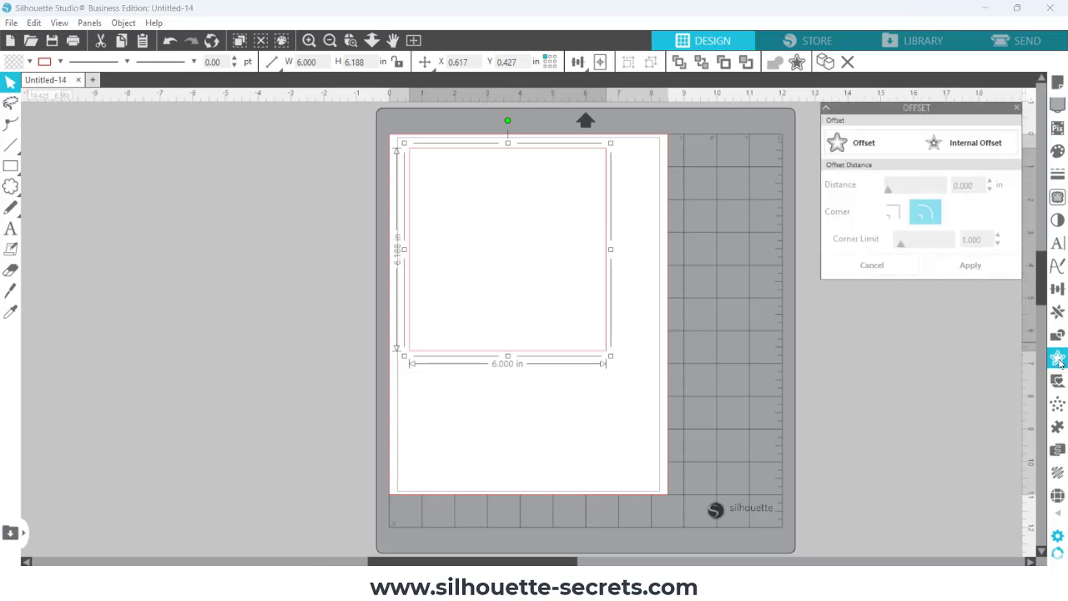
click(866, 152)
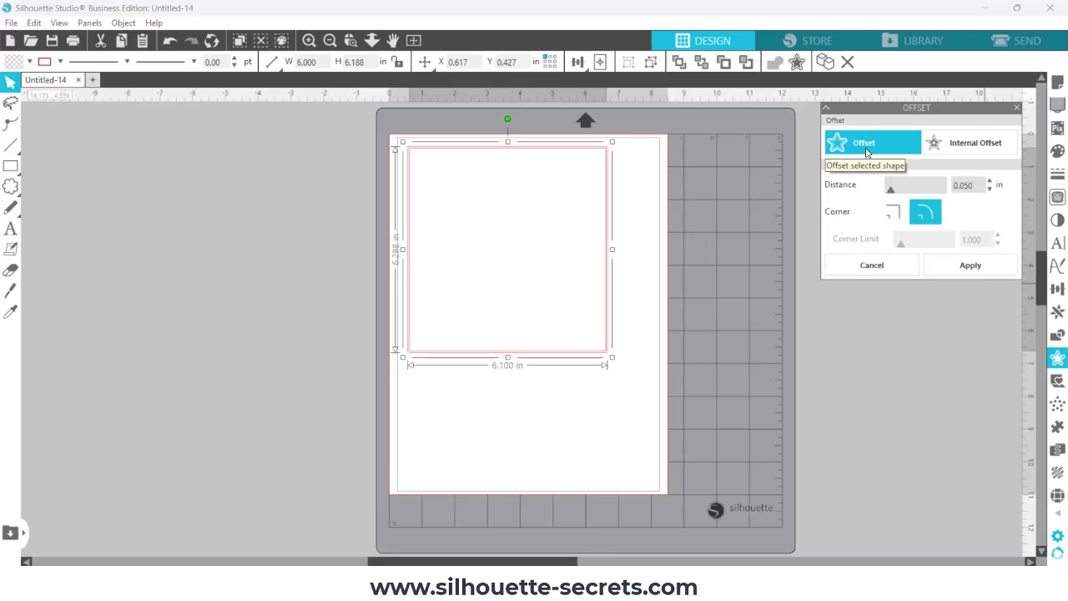
drag(890, 193, 894, 193)
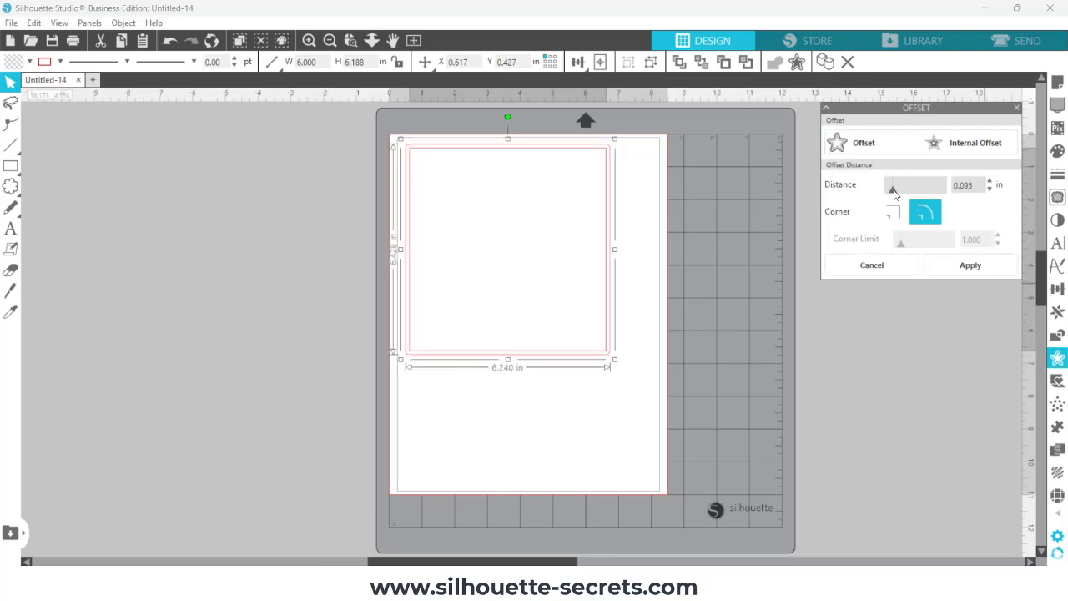
click(894, 212)
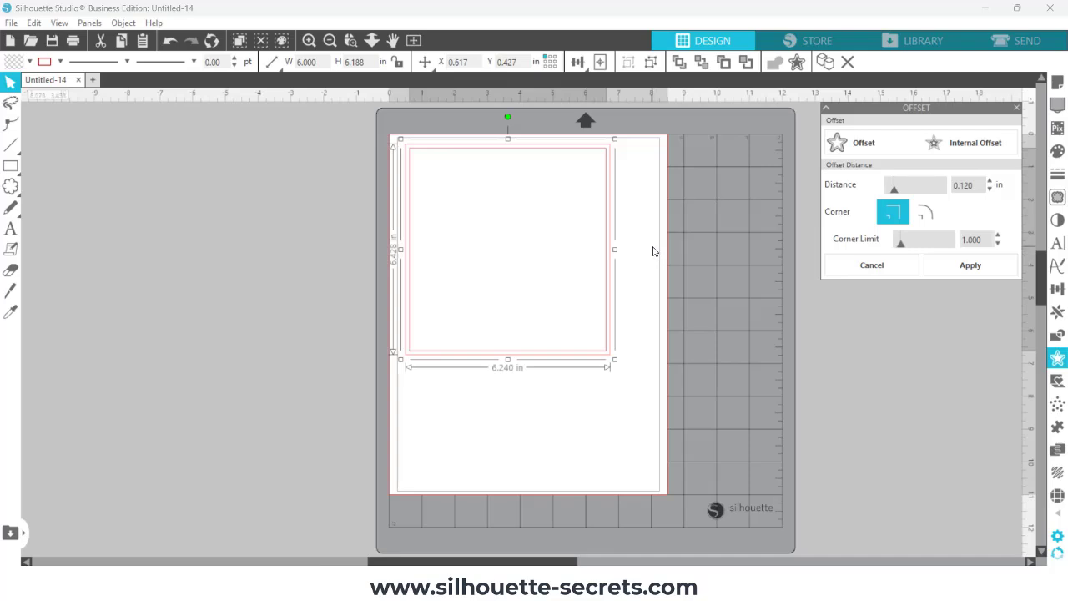
Set the outer offset square to No Cut in the send settings and return to the design workspace
click(1007, 49)
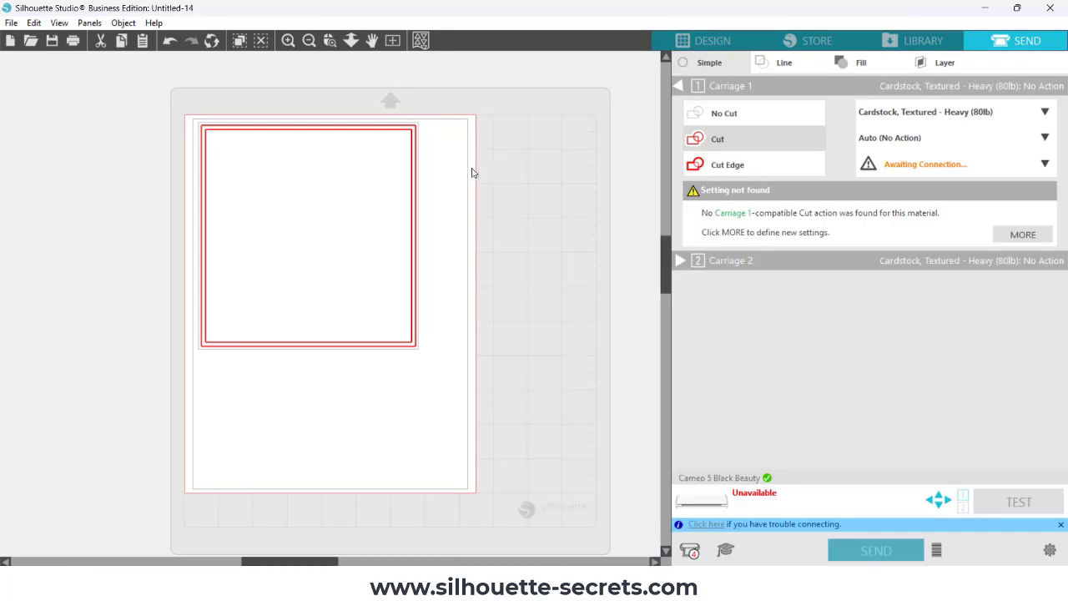
click(436, 170)
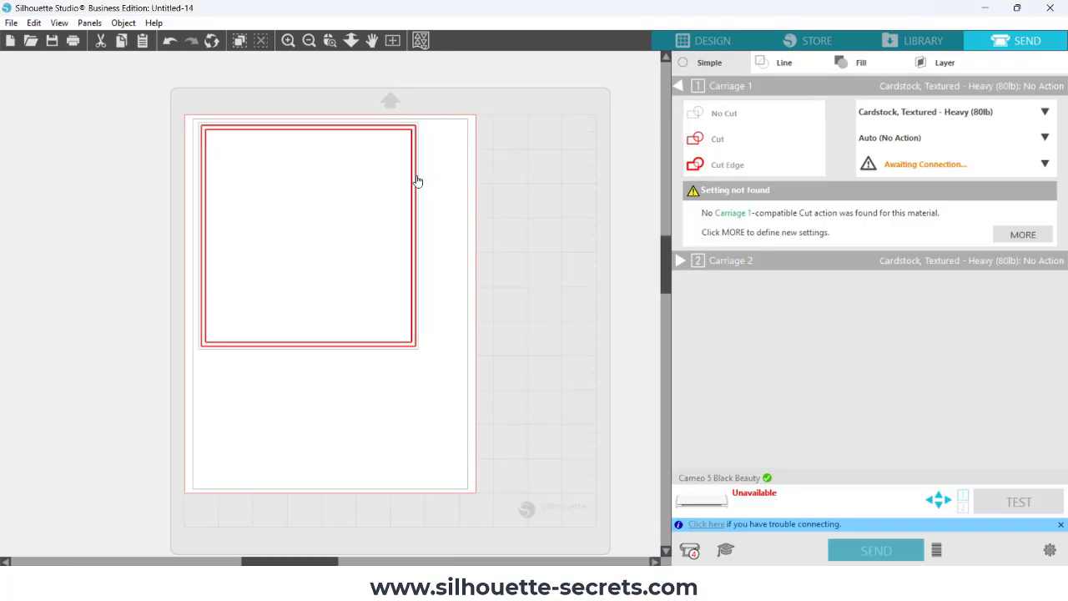
click(743, 115)
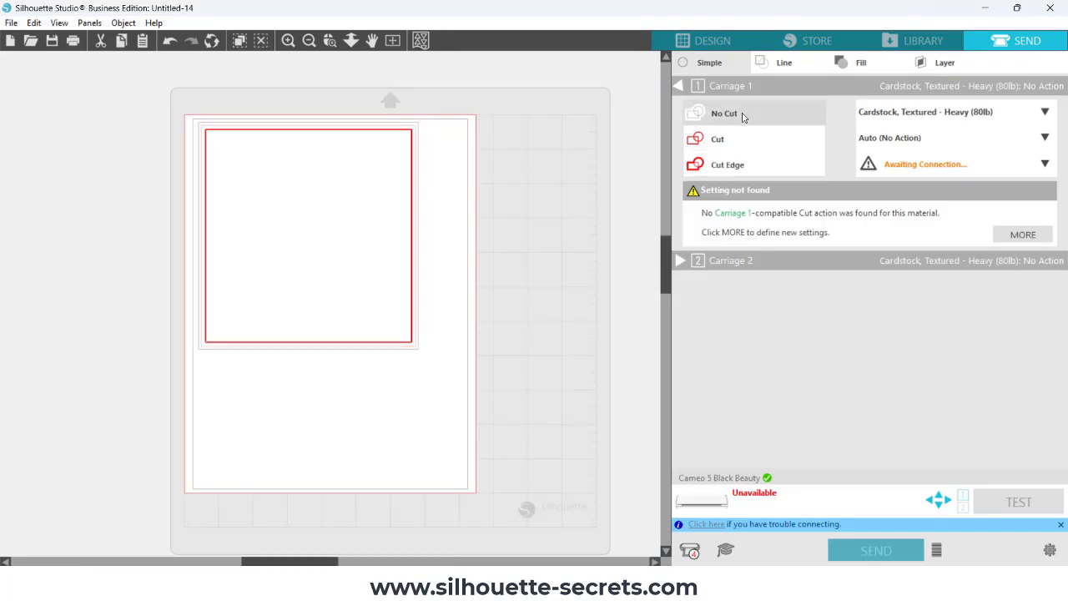
click(715, 39)
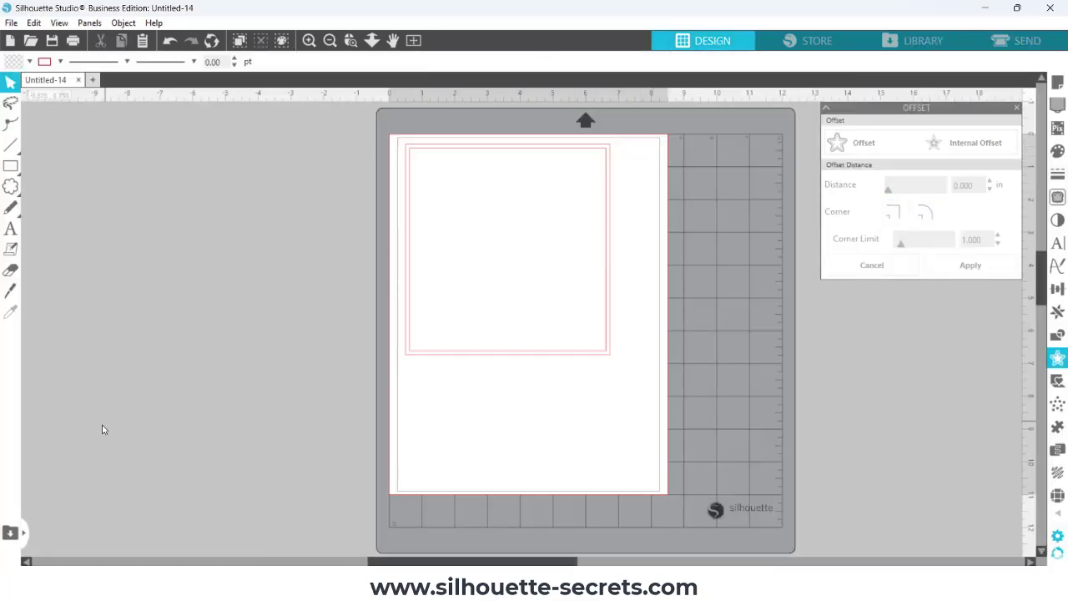
Show the library beside the design page, search it for "clikchic", and widen the results area
click(10, 532)
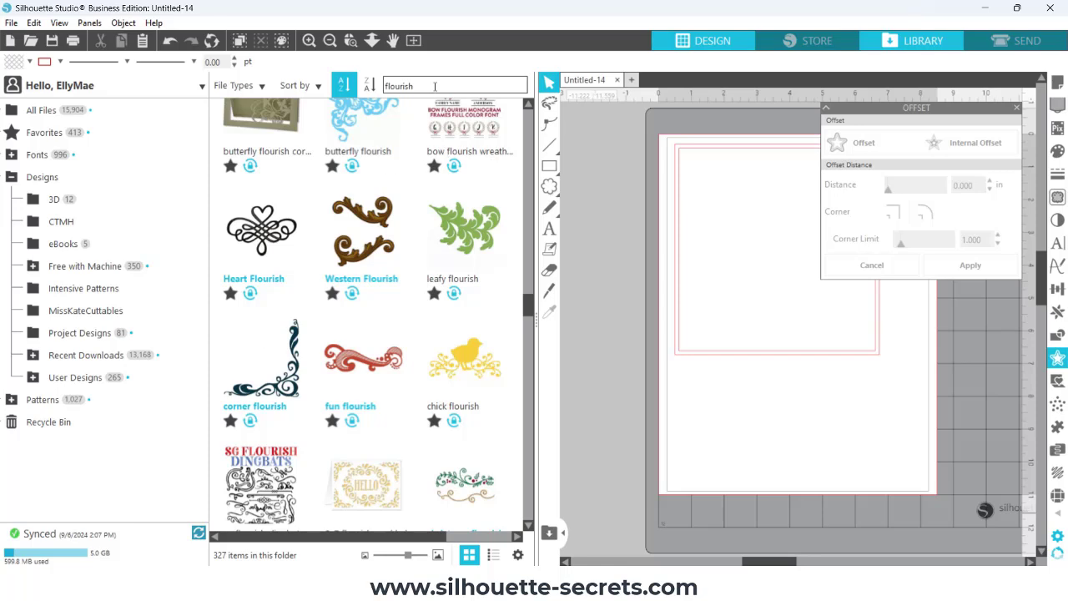
drag(435, 86, 354, 93)
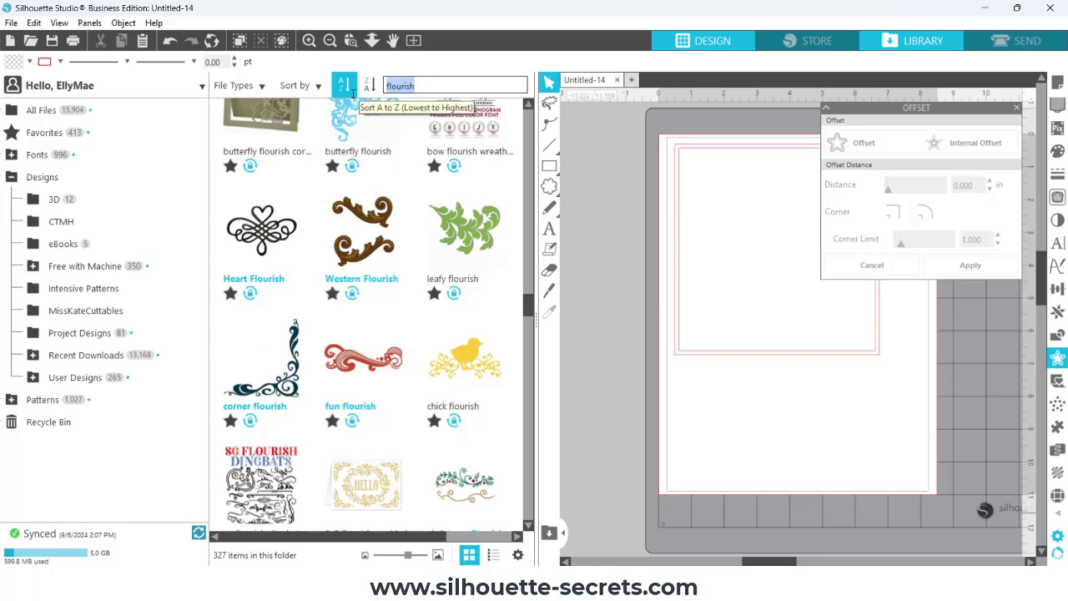
text(clikchic)
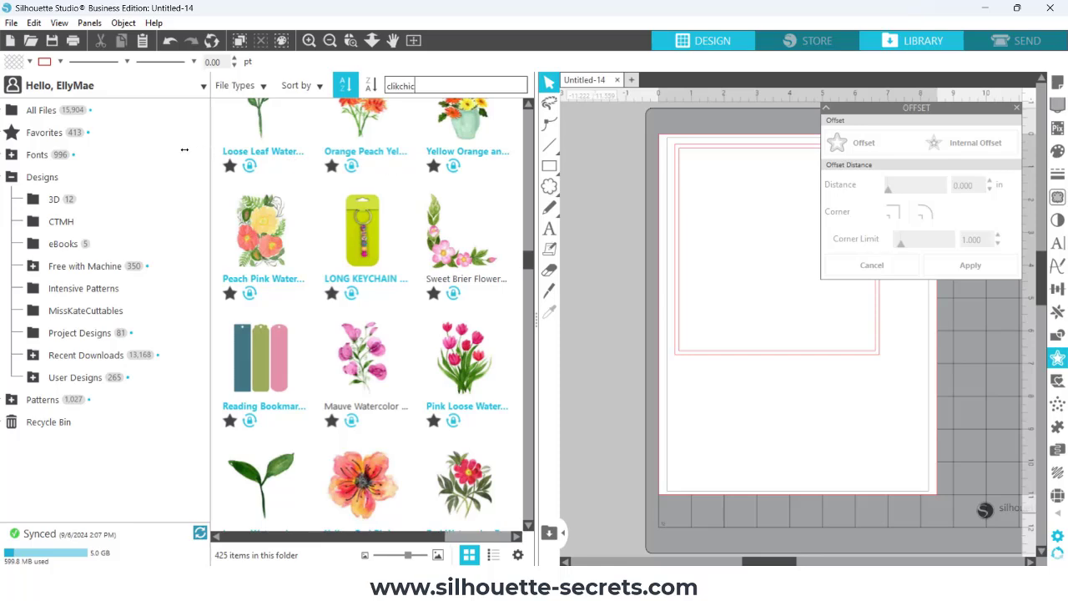
drag(210, 151, 125, 155)
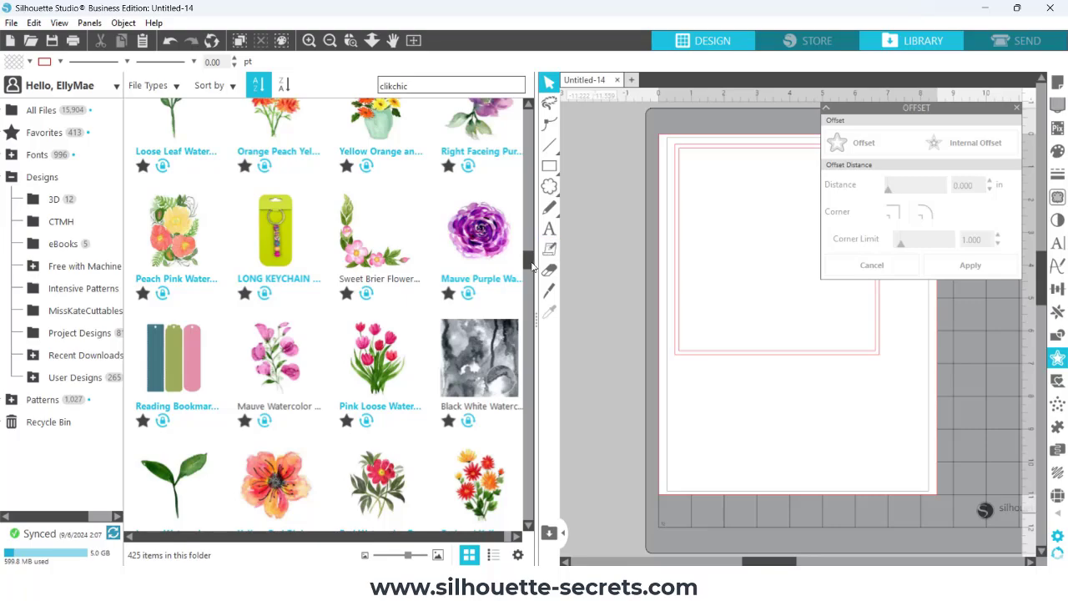
Fill the outer offset square with the Persian Geometric Grunge Blue Teal Monoprint Background Pattern and close the offset settings
drag(535, 265, 532, 120)
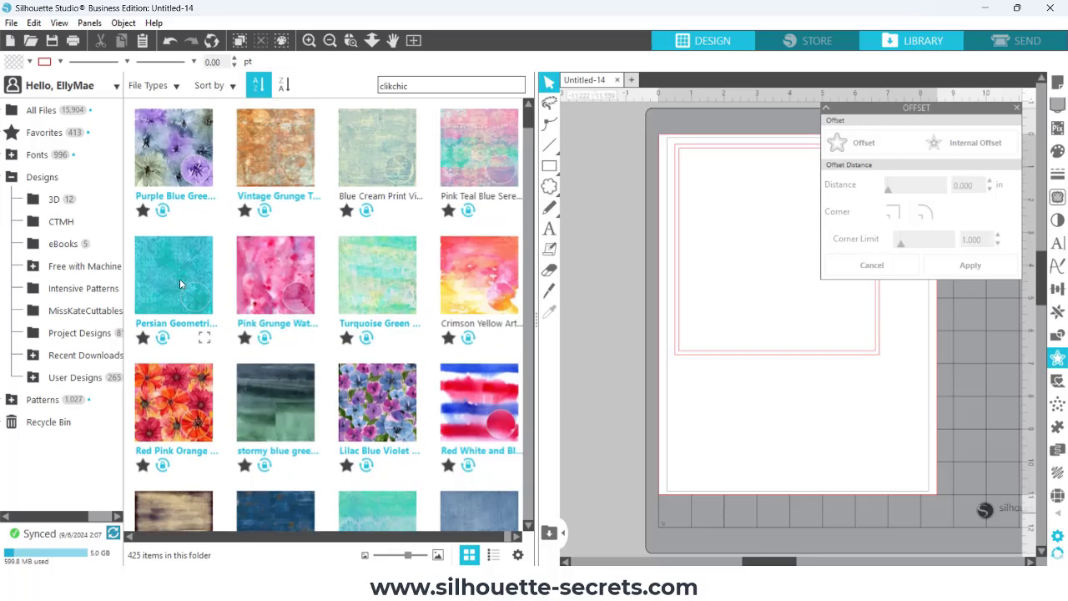
click(675, 286)
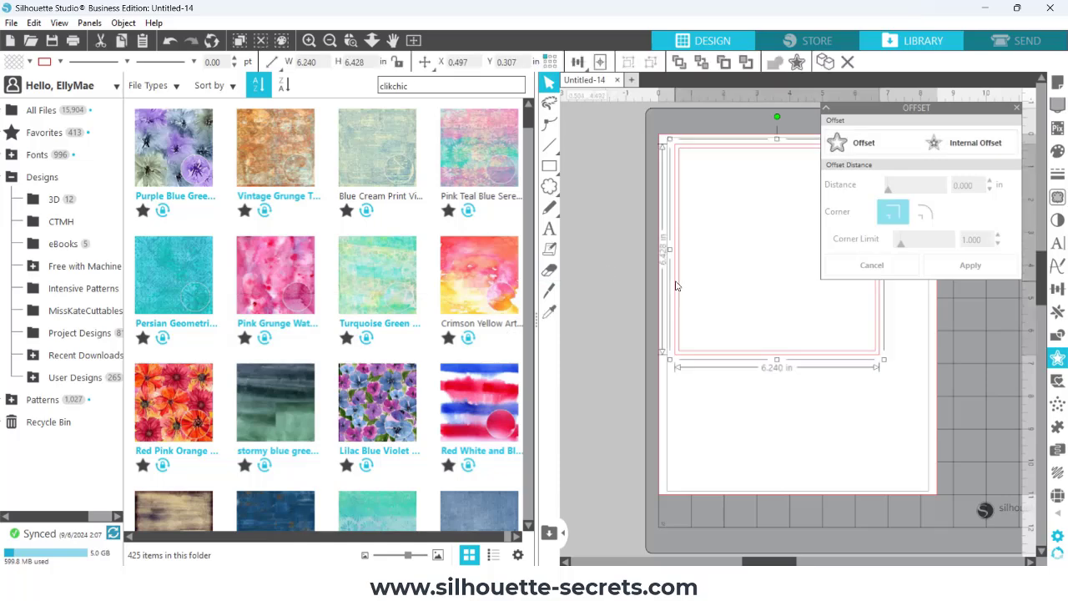
double_click(180, 280)
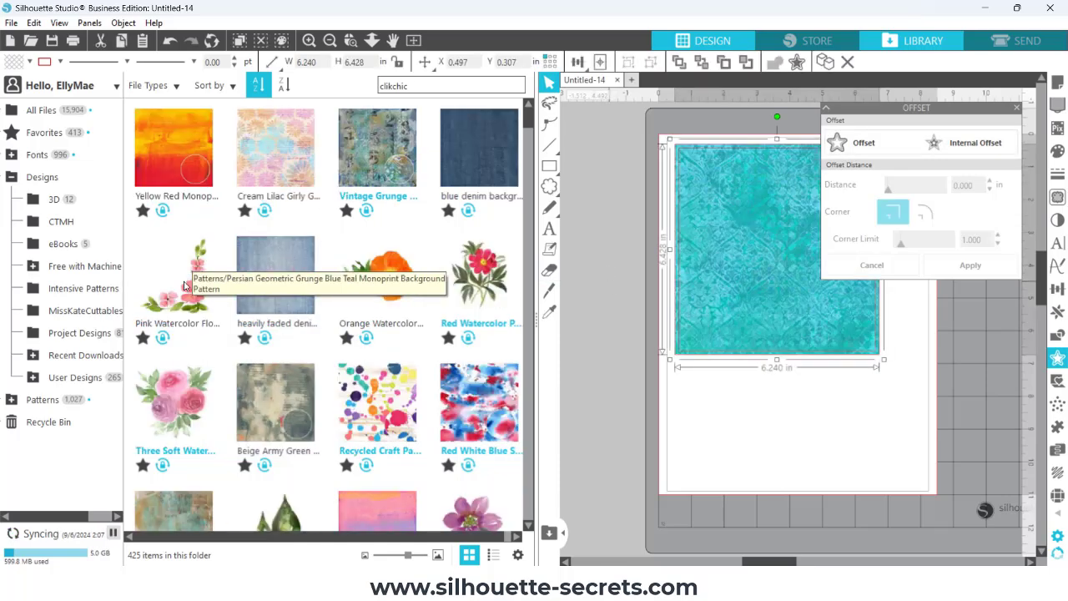
click(1017, 107)
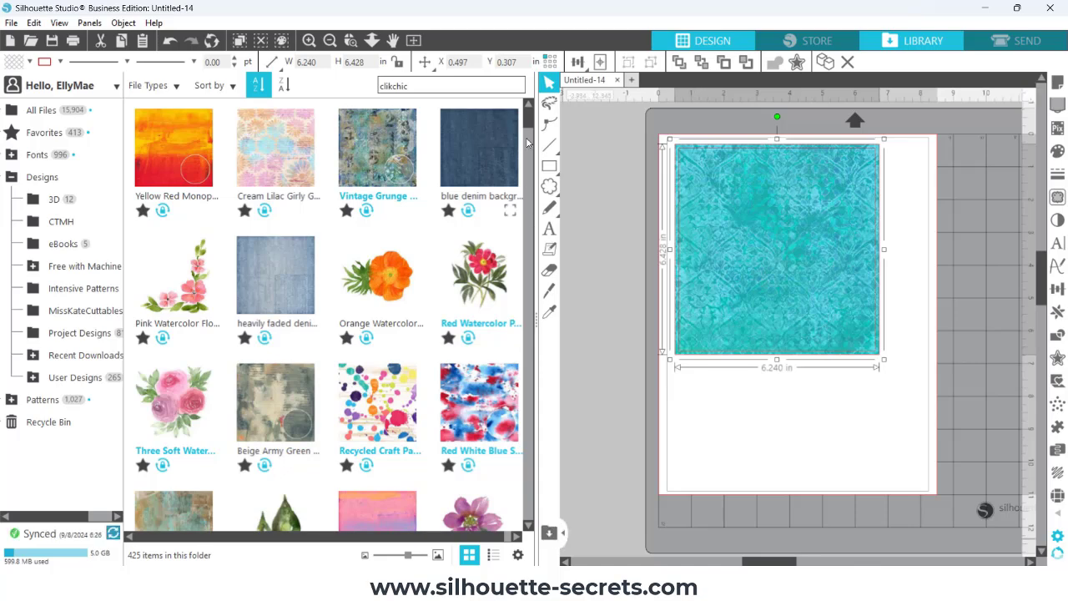
Add the Grunge Film Strip Border Clipping Mask from the library results to the design page
drag(528, 125, 539, 158)
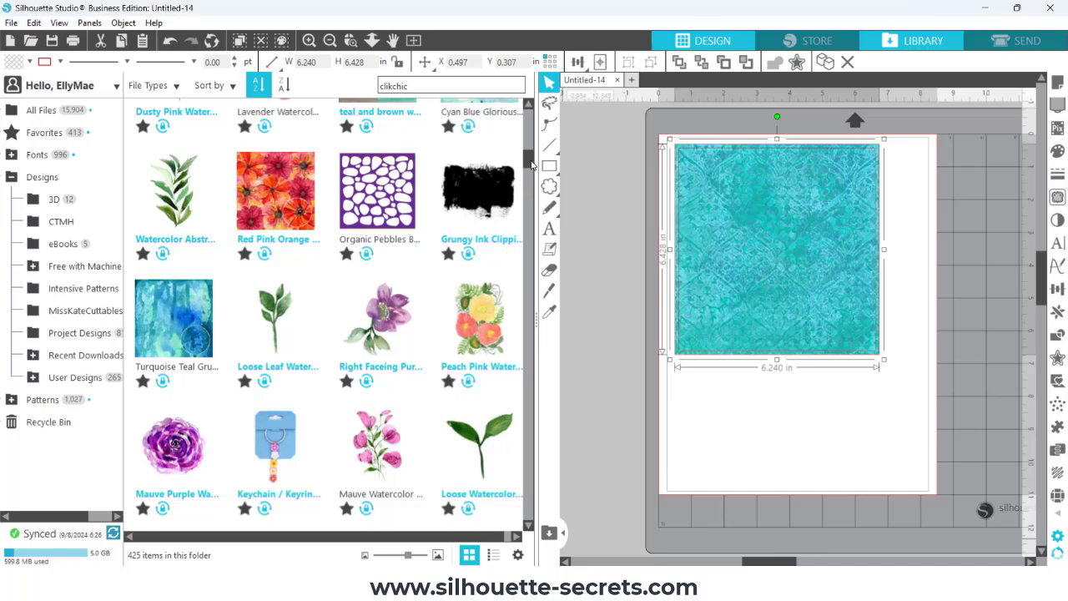
drag(529, 163, 539, 221)
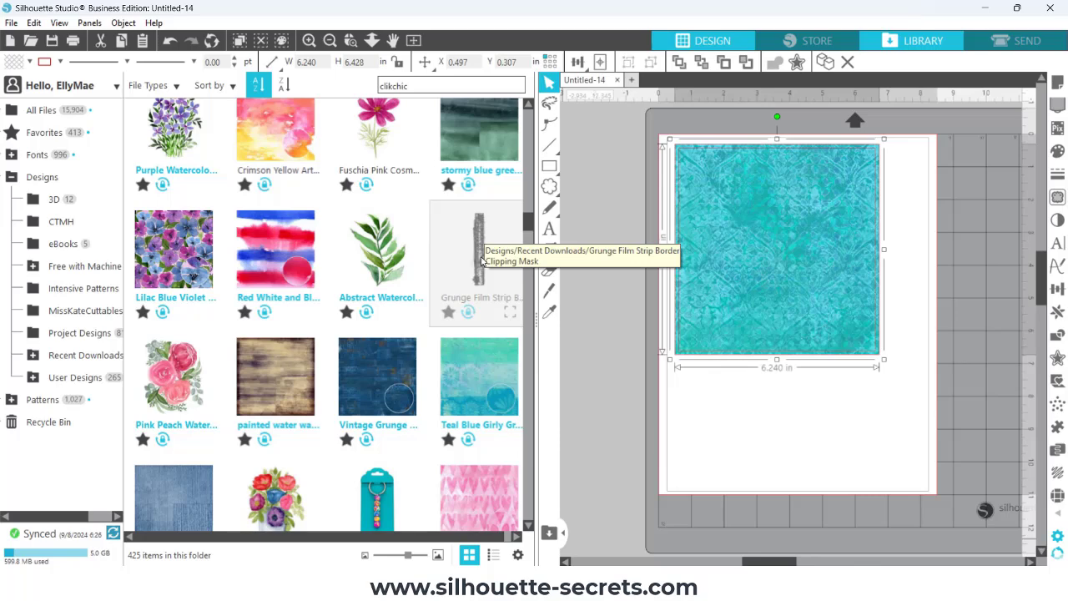
drag(480, 261, 639, 329)
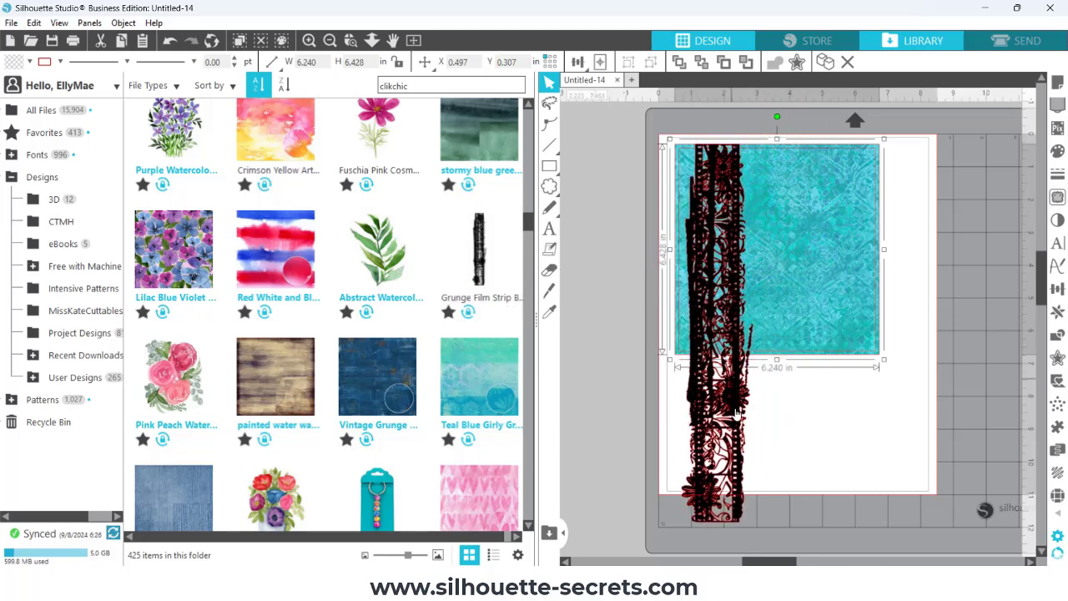
Scale the film strip border to about 1.205 by 6.372 in and place it along the patterned square's left edge
click(738, 526)
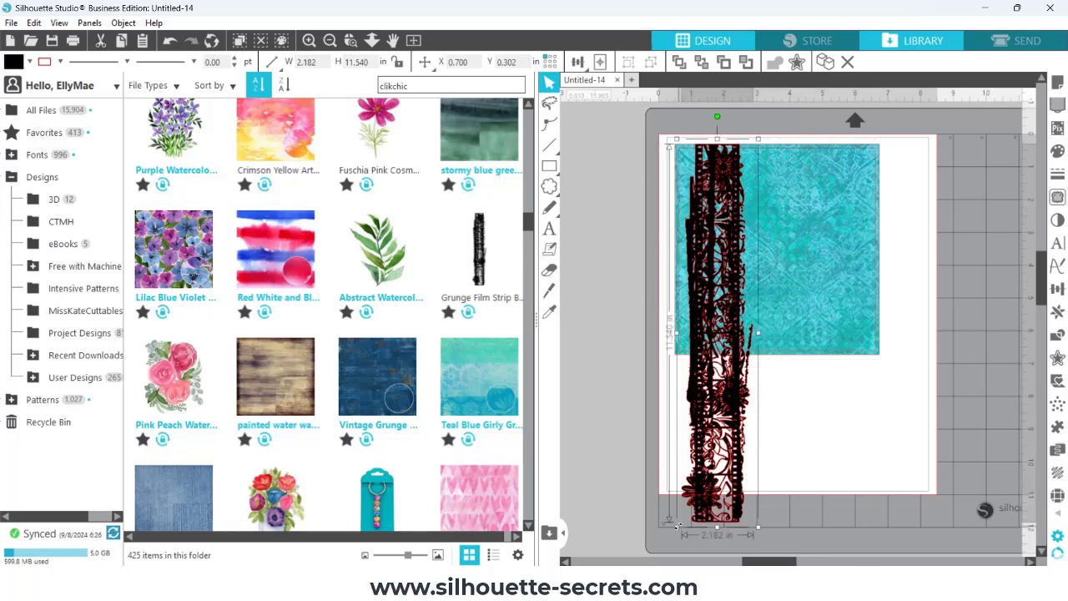
drag(708, 507, 722, 364)
drag(742, 289, 715, 289)
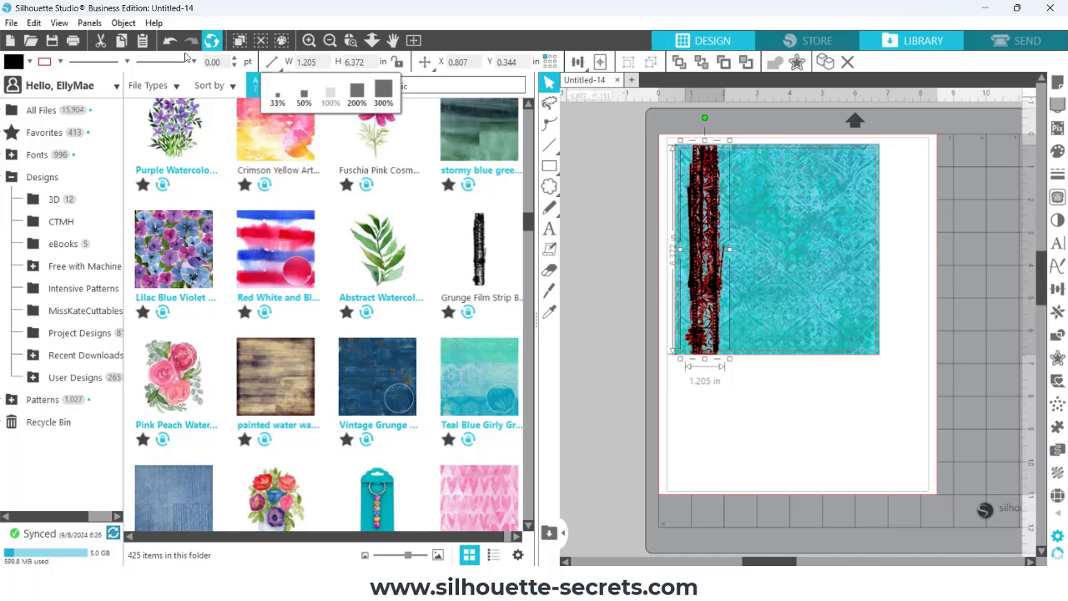
Make the film strip border's outline transparent
click(60, 62)
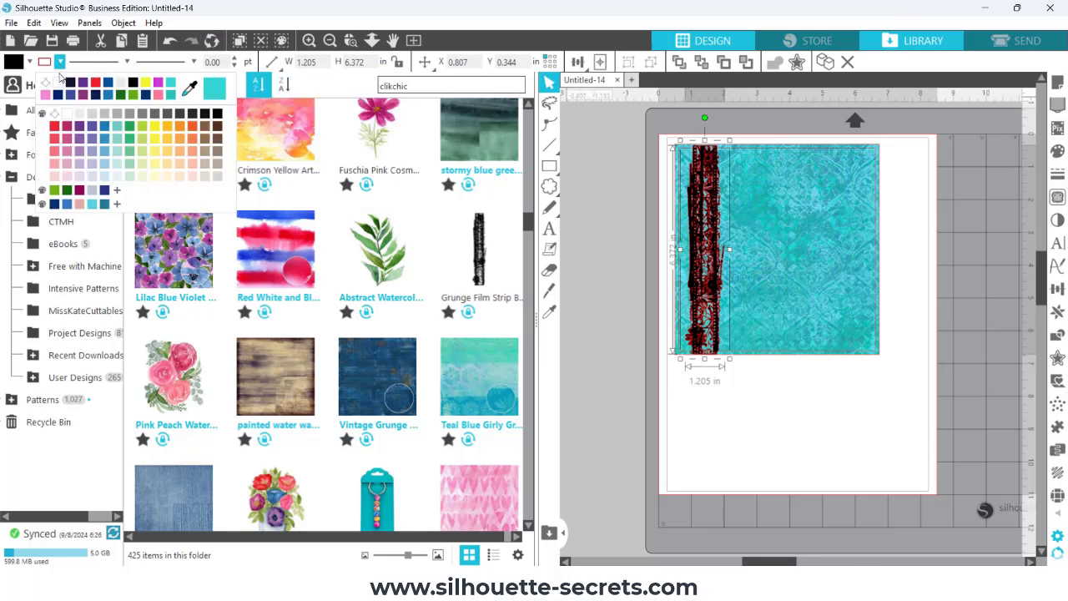
click(48, 84)
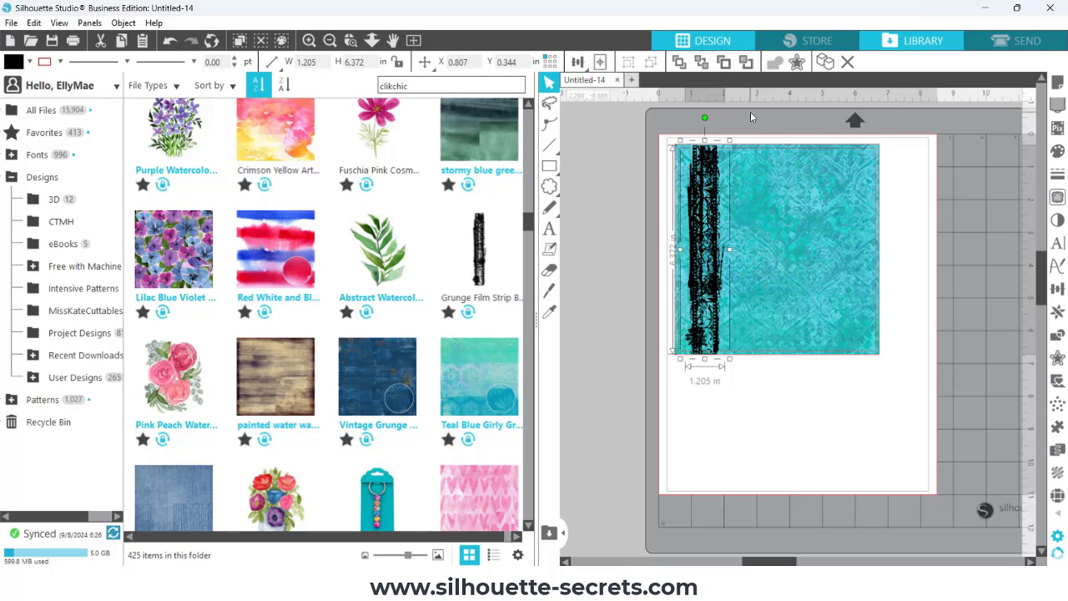
click(403, 91)
Stretch the film strip border to about 1.402 in wide, keeping its height
click(351, 40)
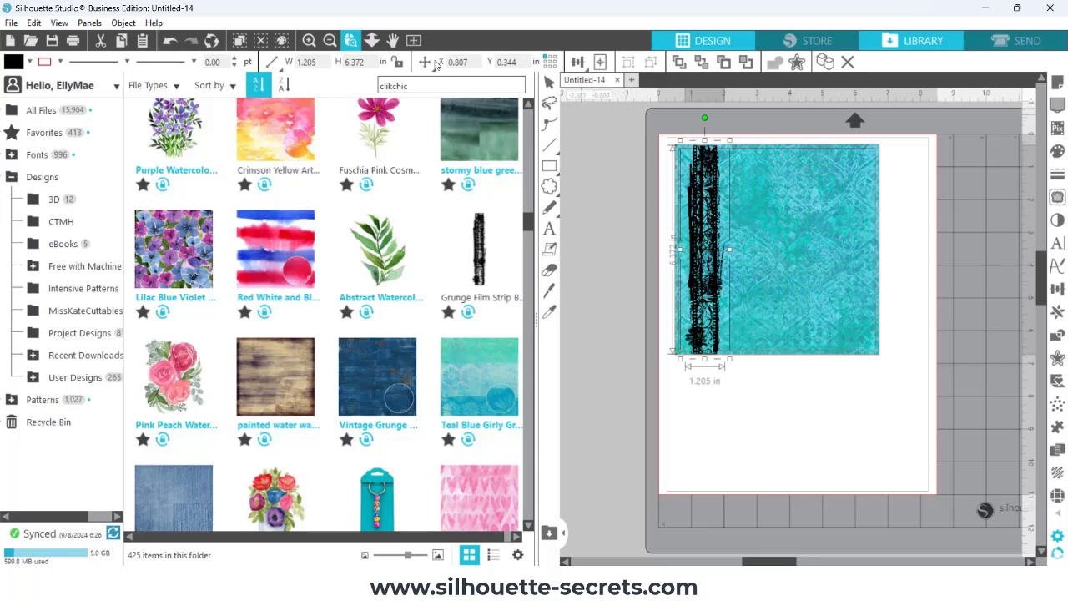
drag(632, 118, 926, 410)
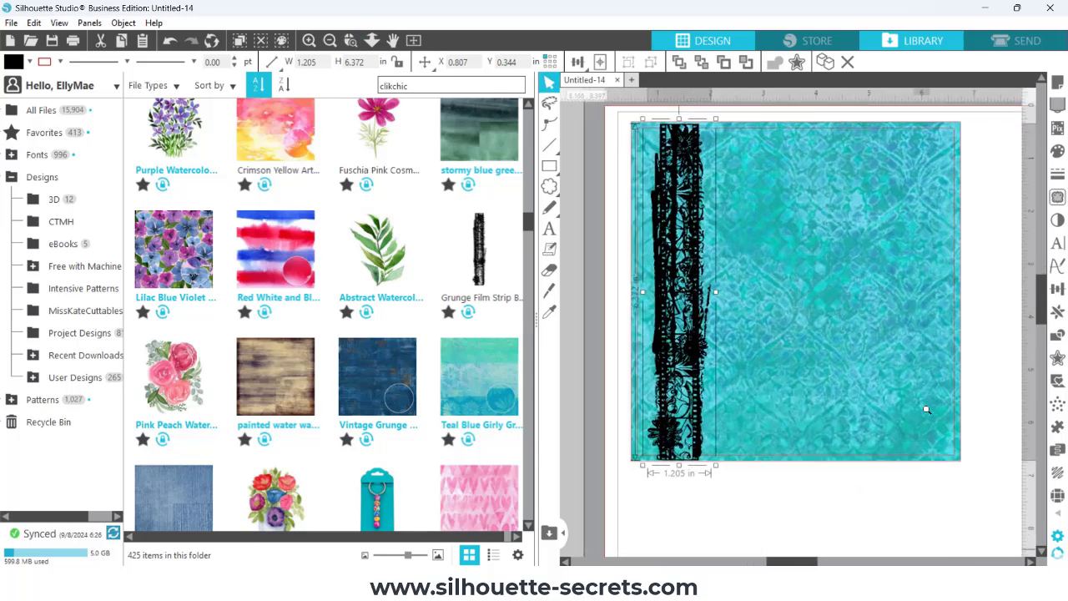
drag(717, 293, 727, 297)
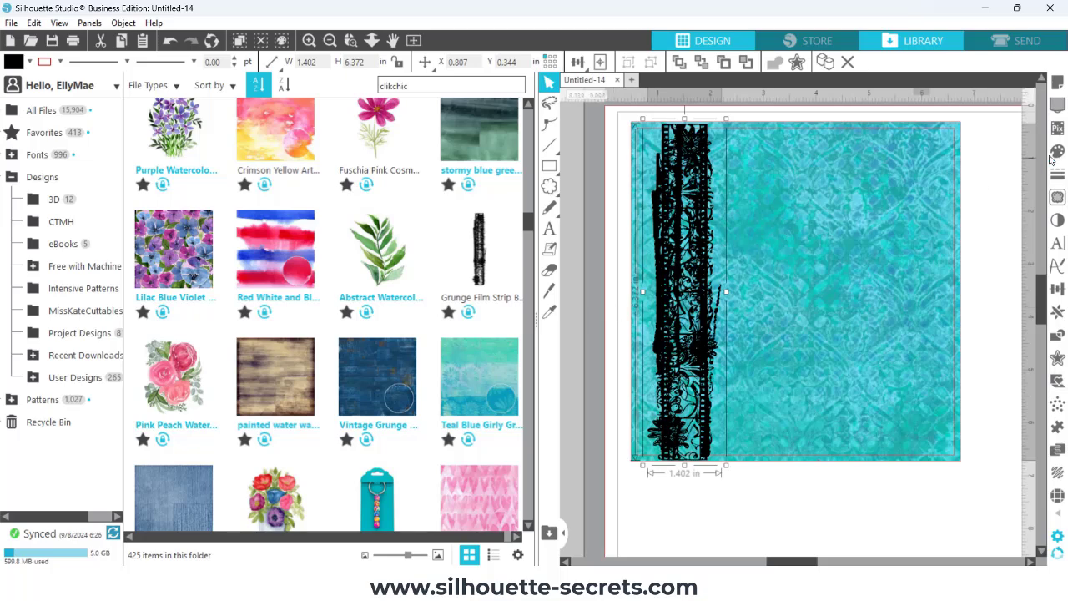
Close the library split view and fill the film strip with a blue sampled from the pattern, darkened to hex 196477
click(549, 532)
click(1058, 151)
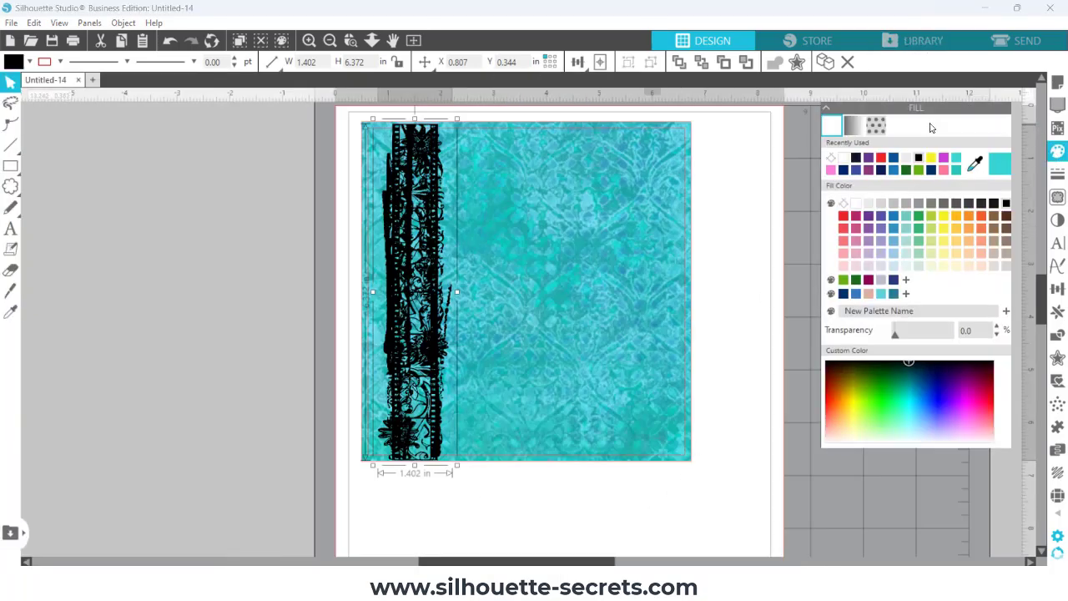
click(976, 164)
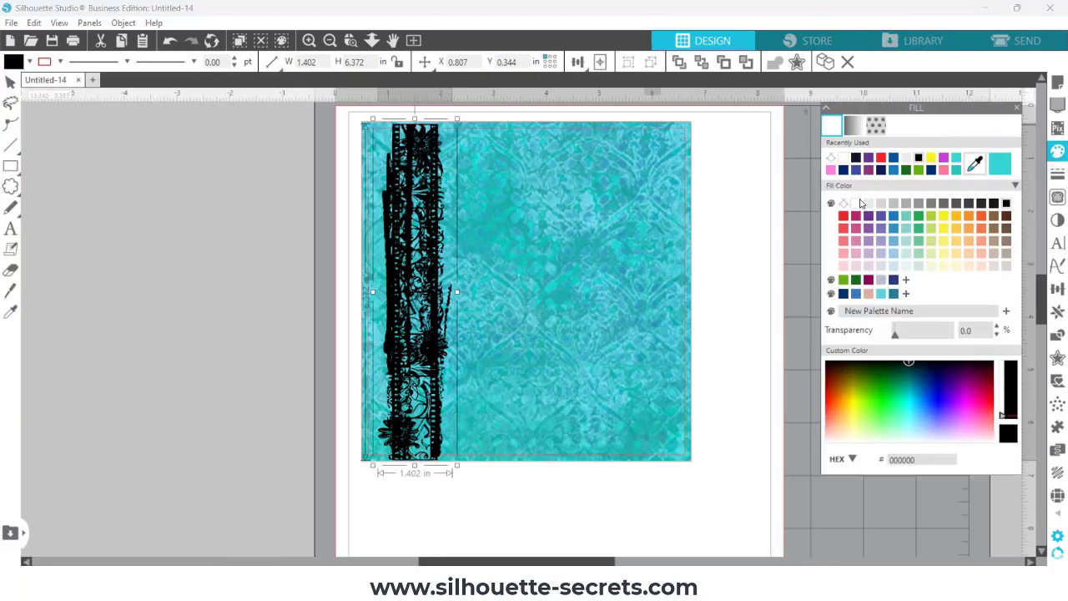
click(627, 266)
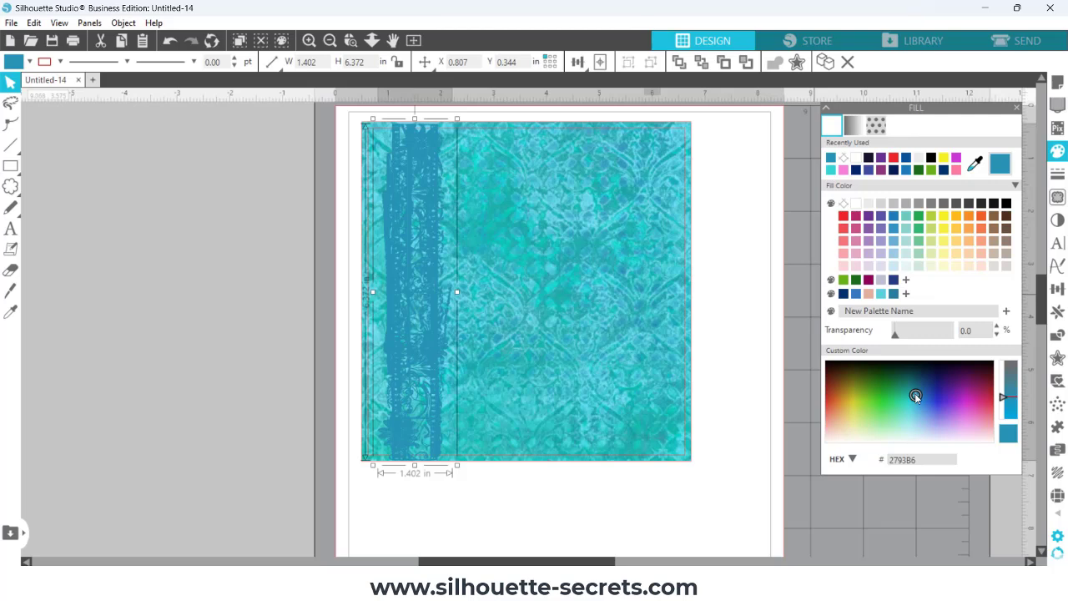
drag(915, 395, 915, 384)
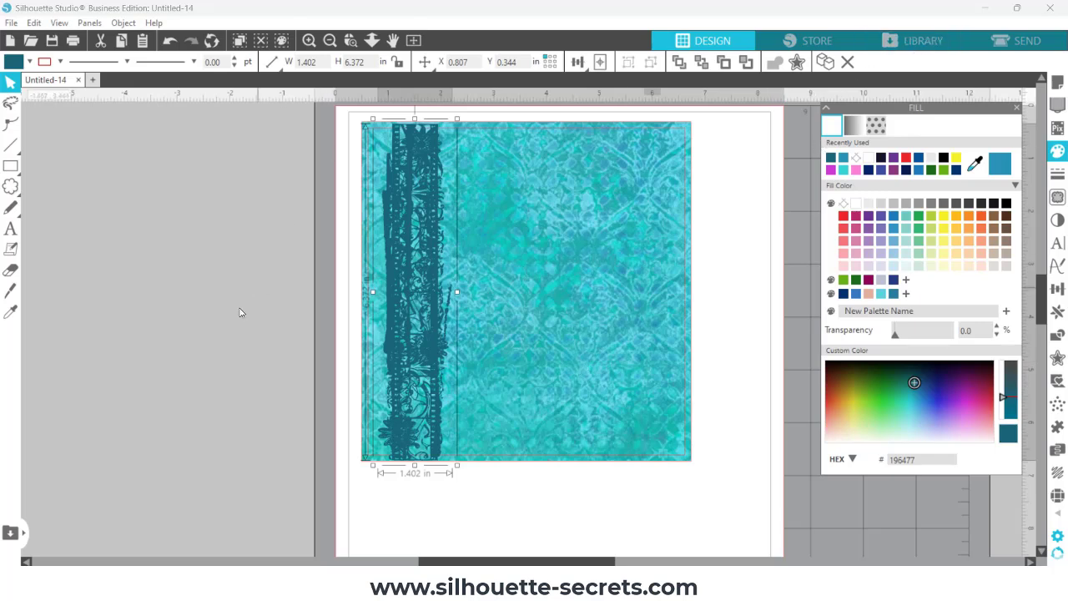
Search the design library for "creativity"
click(918, 41)
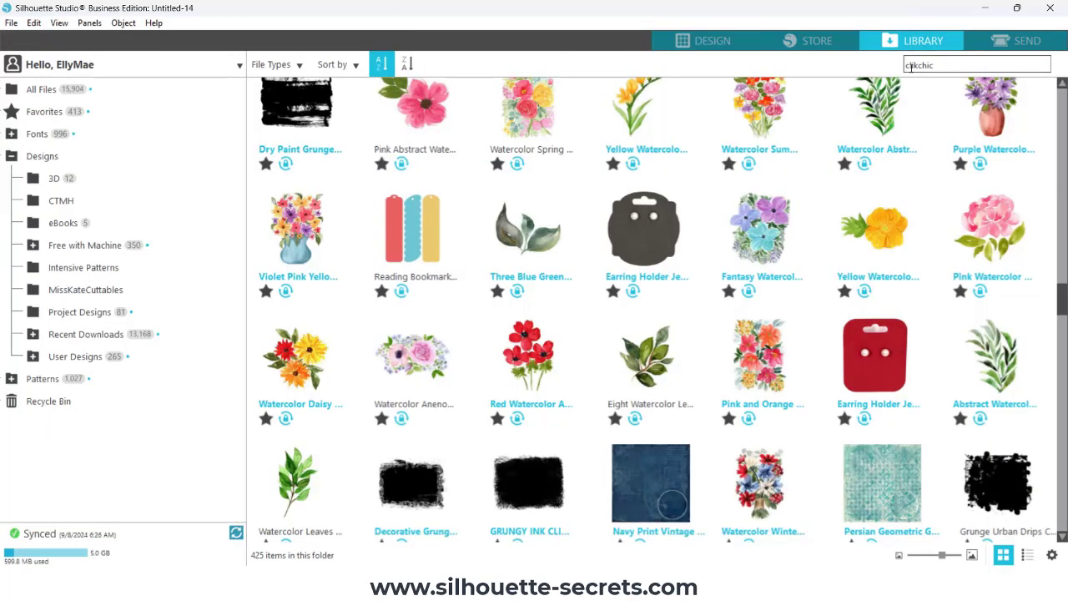
double_click(904, 69)
text(creat)
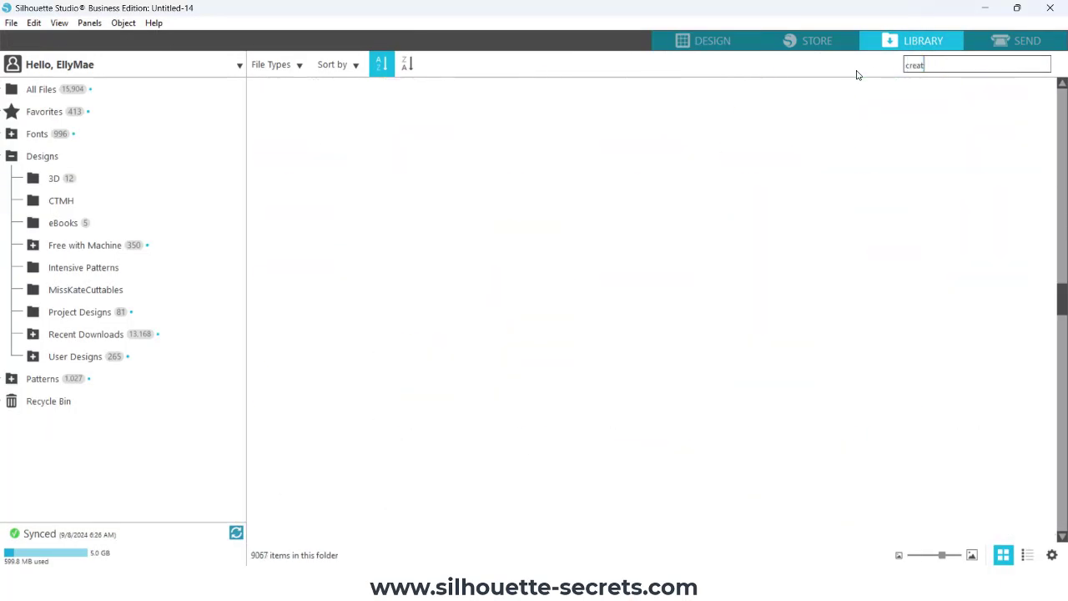
text(ivity)
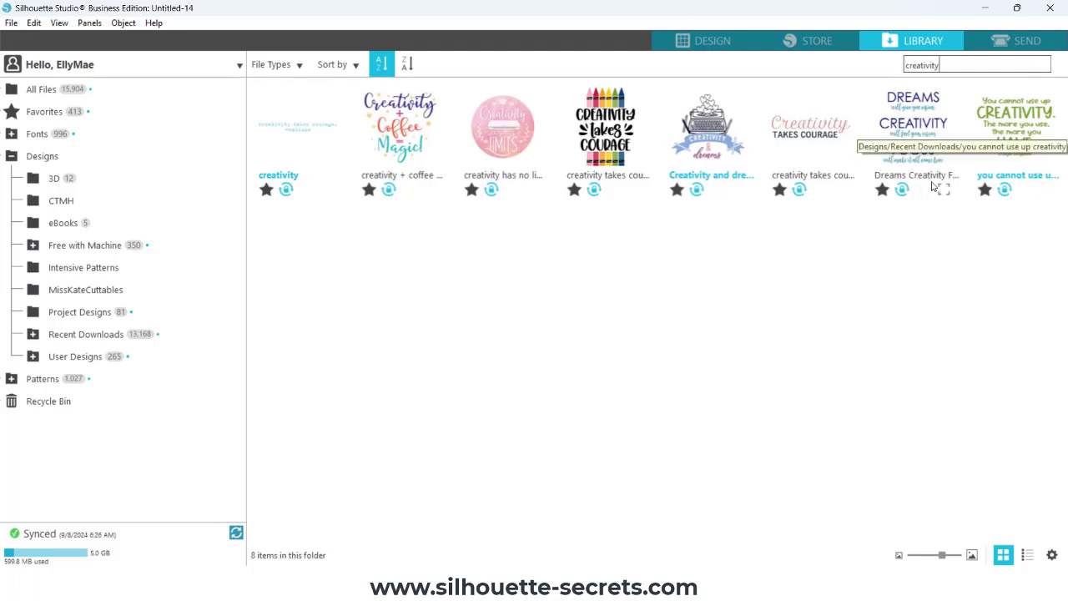
Preview the Dreams Creativity Focus and "you cannot use up creativity" designs, and insert the latter into the document
click(944, 192)
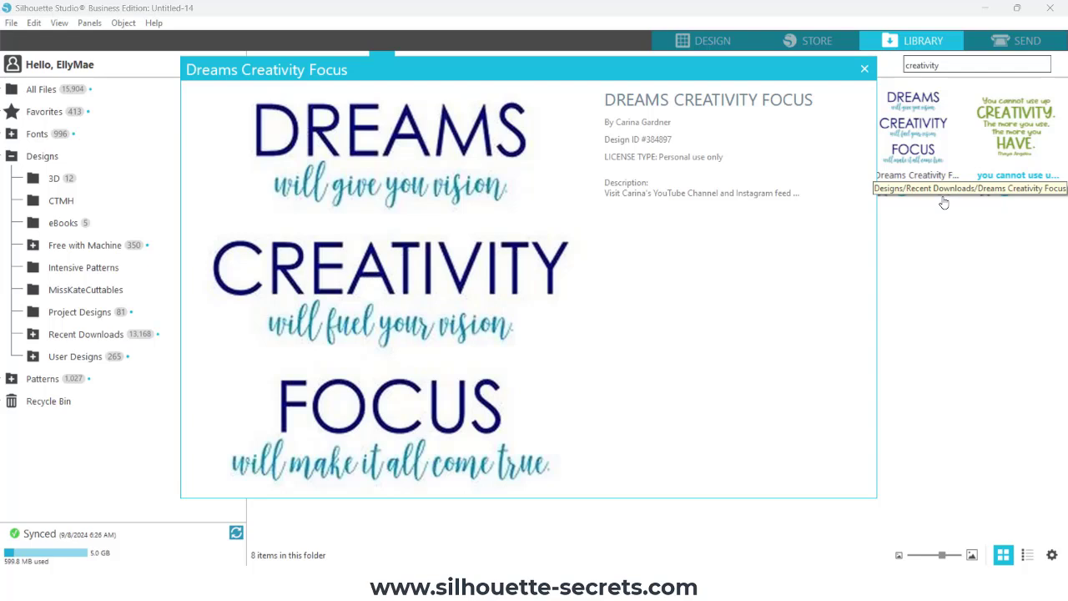
click(864, 69)
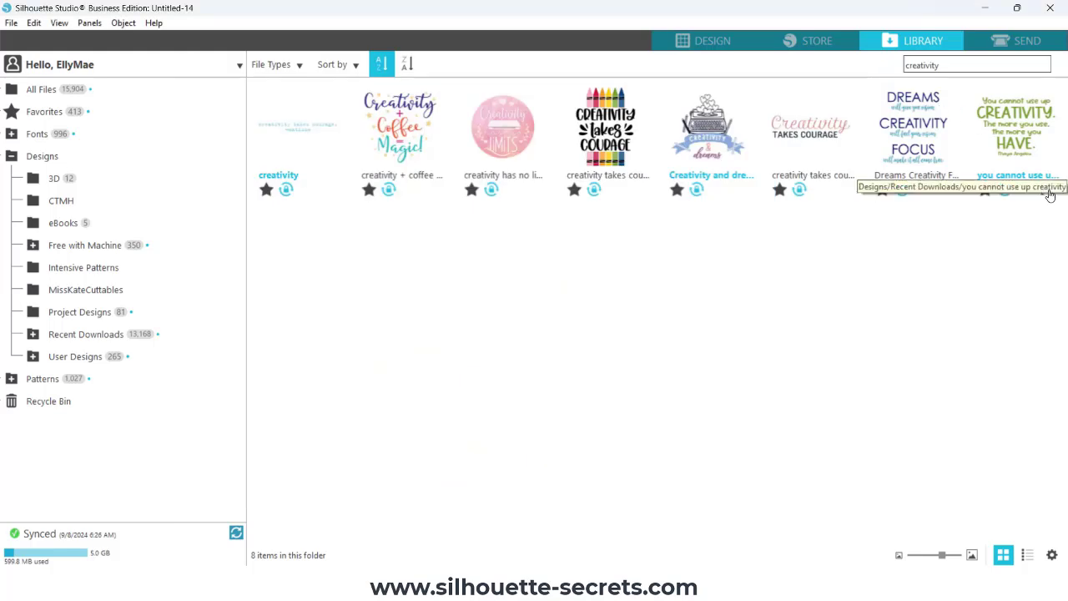
click(1050, 196)
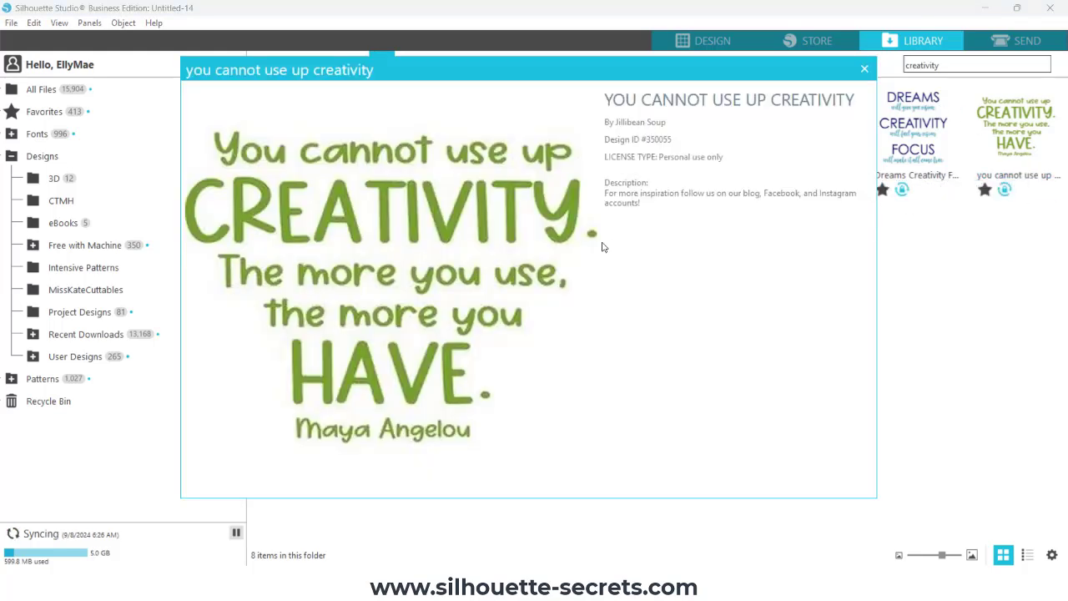
click(864, 68)
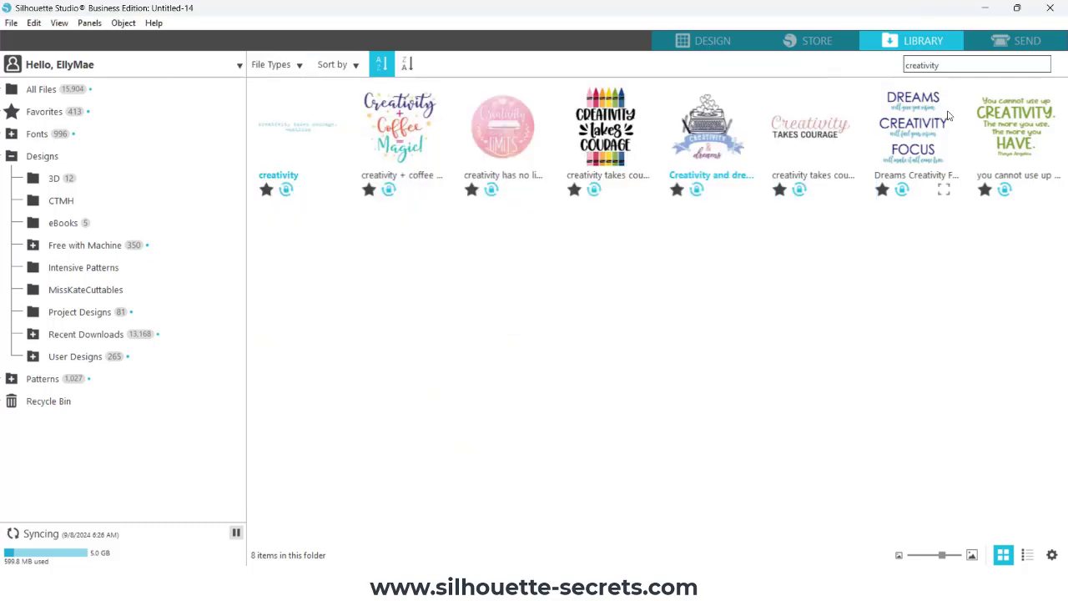
double_click(1008, 118)
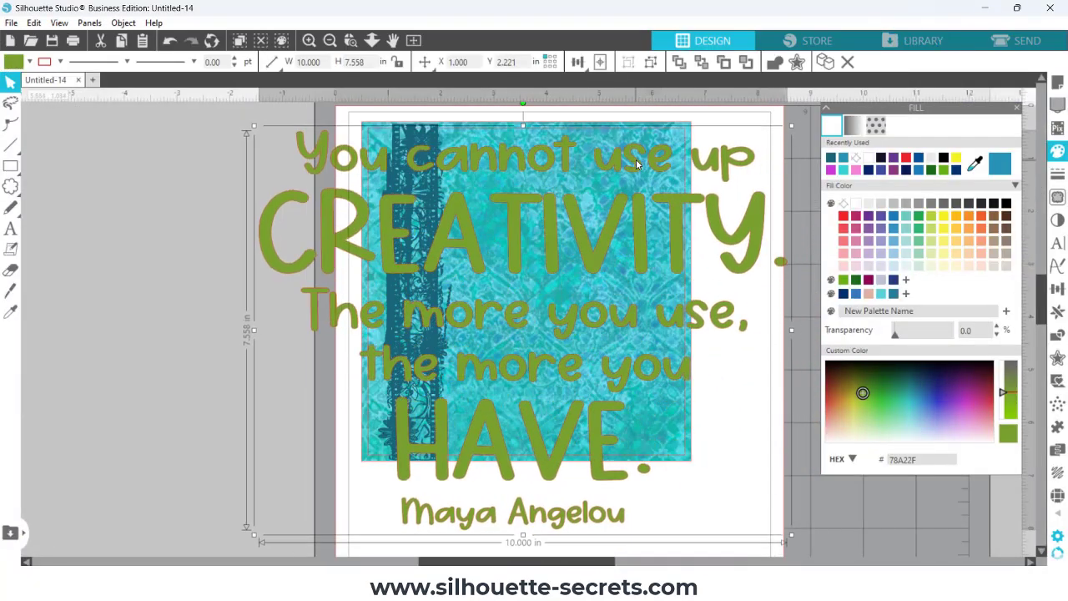
Scale the creativity quote to about 5.889 by 4.451 in, place it over the patterned square and make its outline transparent
drag(789, 131, 518, 288)
drag(474, 350, 576, 240)
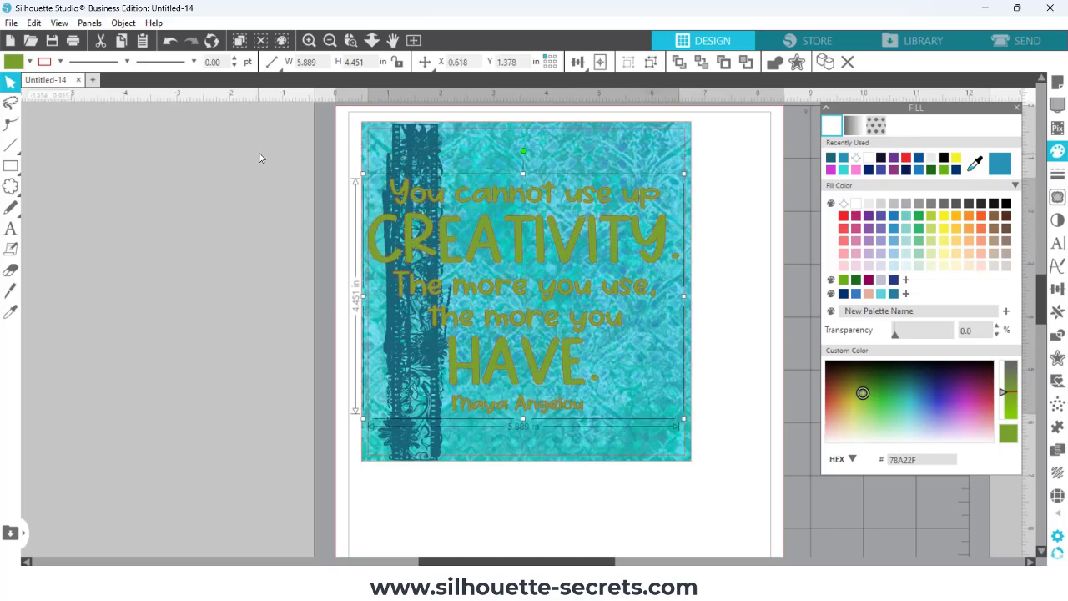
click(60, 62)
click(72, 83)
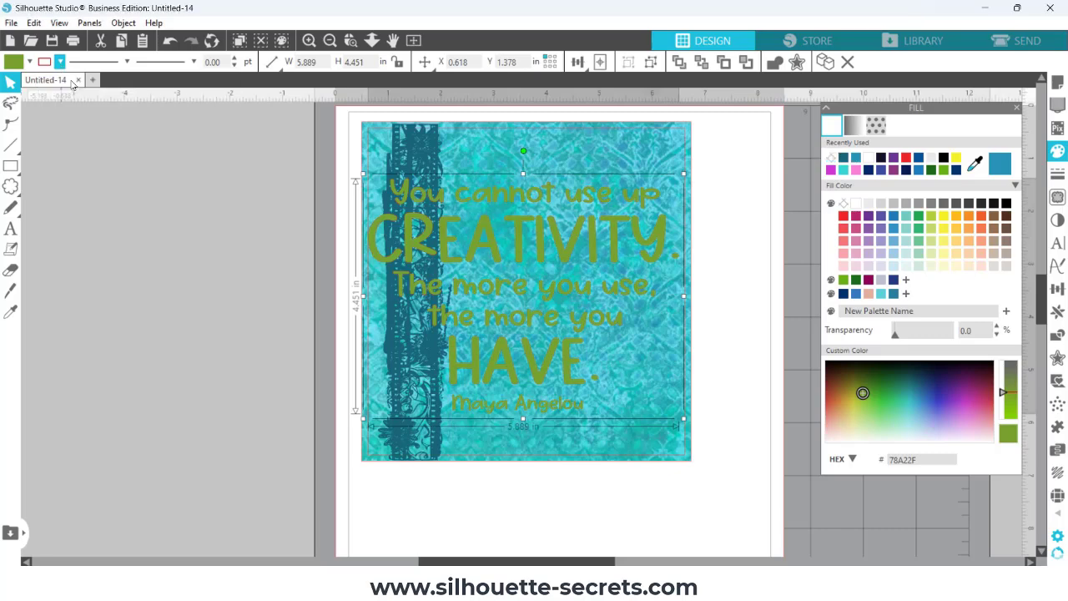
Try a black fill on the creativity quote and replace it with white
click(29, 62)
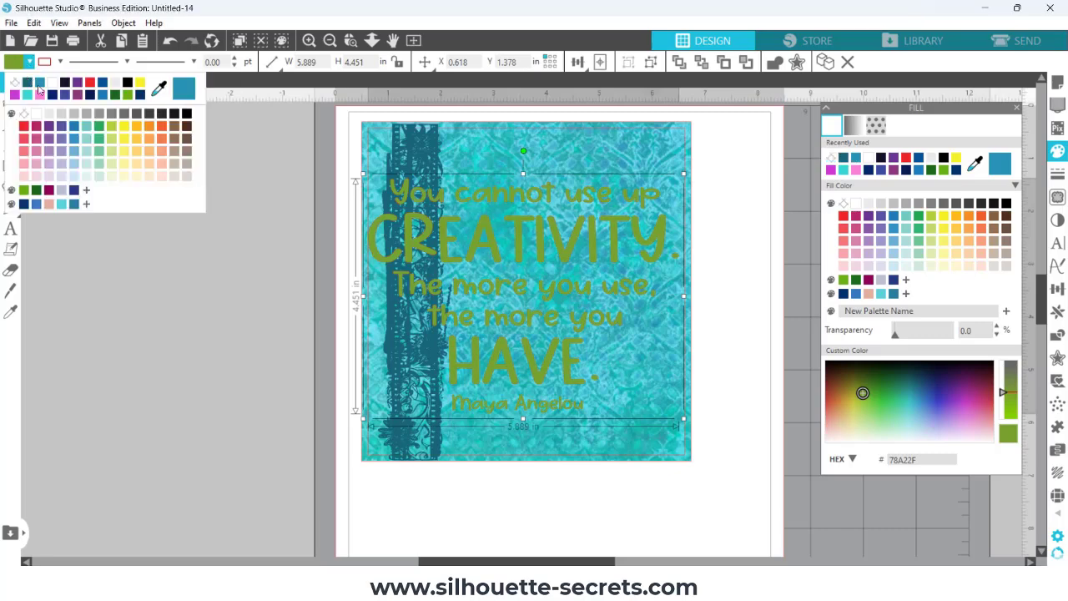
click(126, 81)
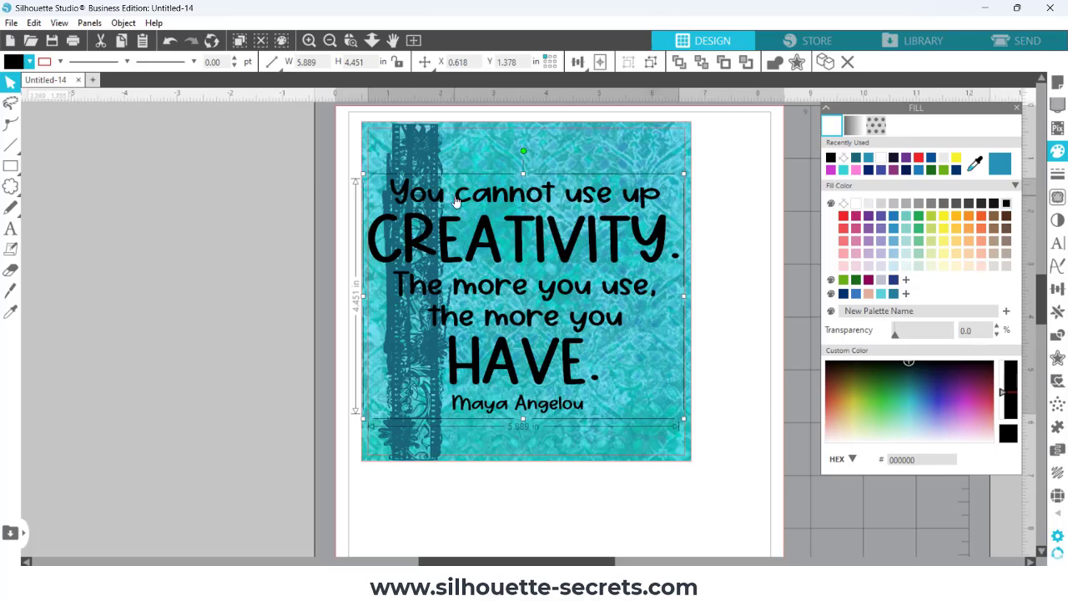
click(29, 62)
click(64, 87)
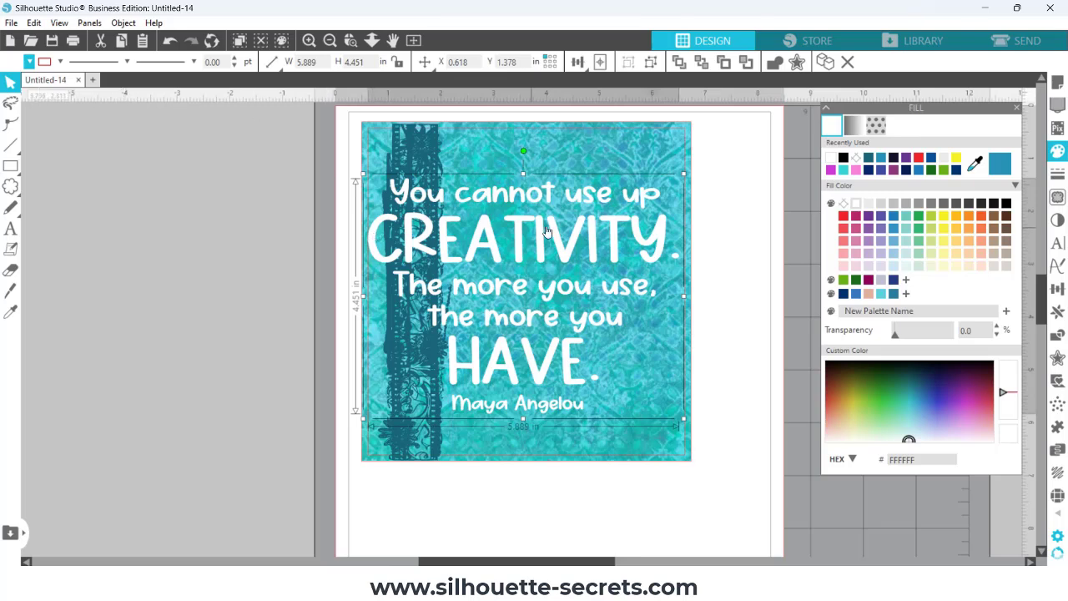
Center the white quote on the patterned square
shift+click(634, 129)
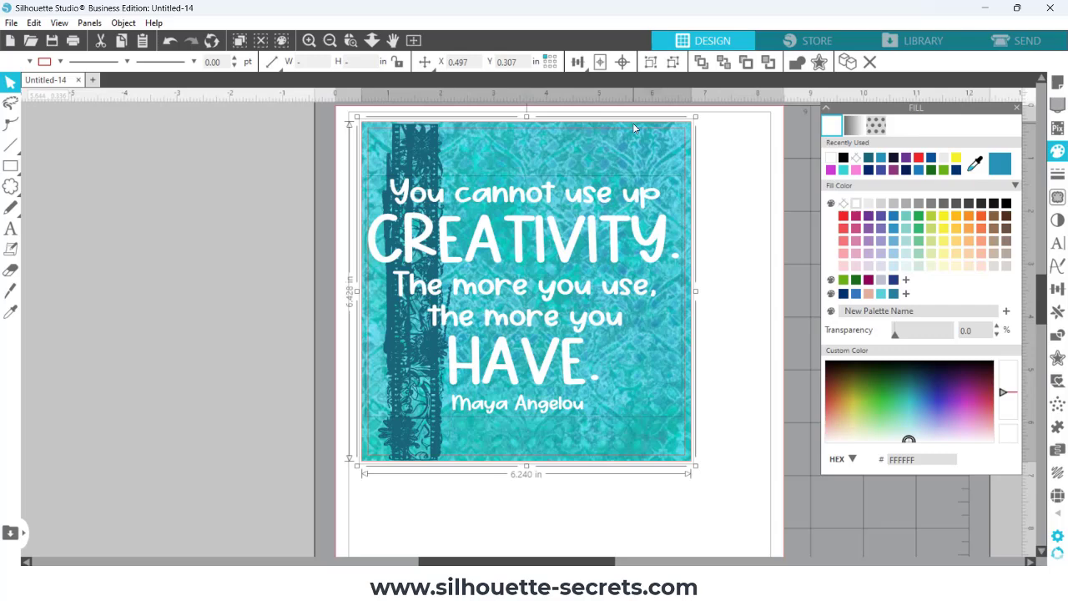
click(623, 62)
click(698, 182)
Scale the quote down to about 5.169 by 3.907 in and re-center it on the patterned square
click(668, 230)
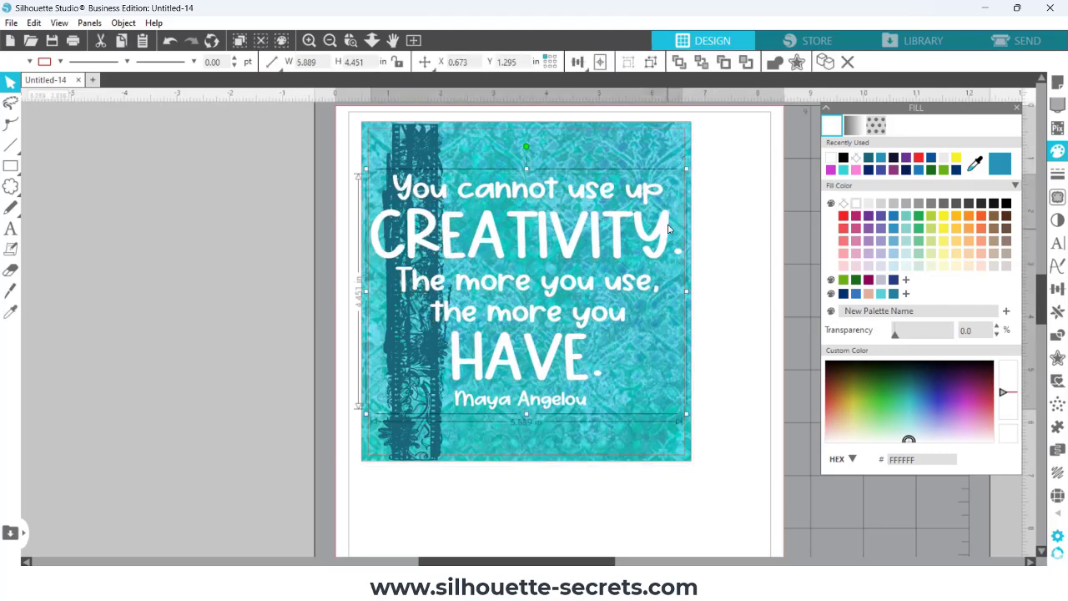
drag(685, 167, 657, 206)
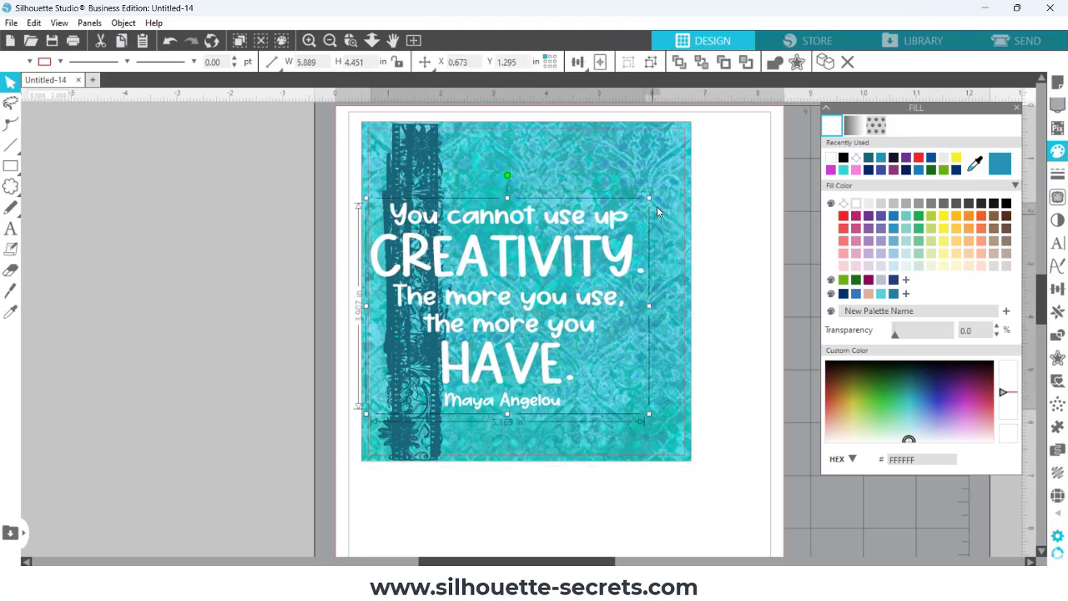
shift+click(689, 252)
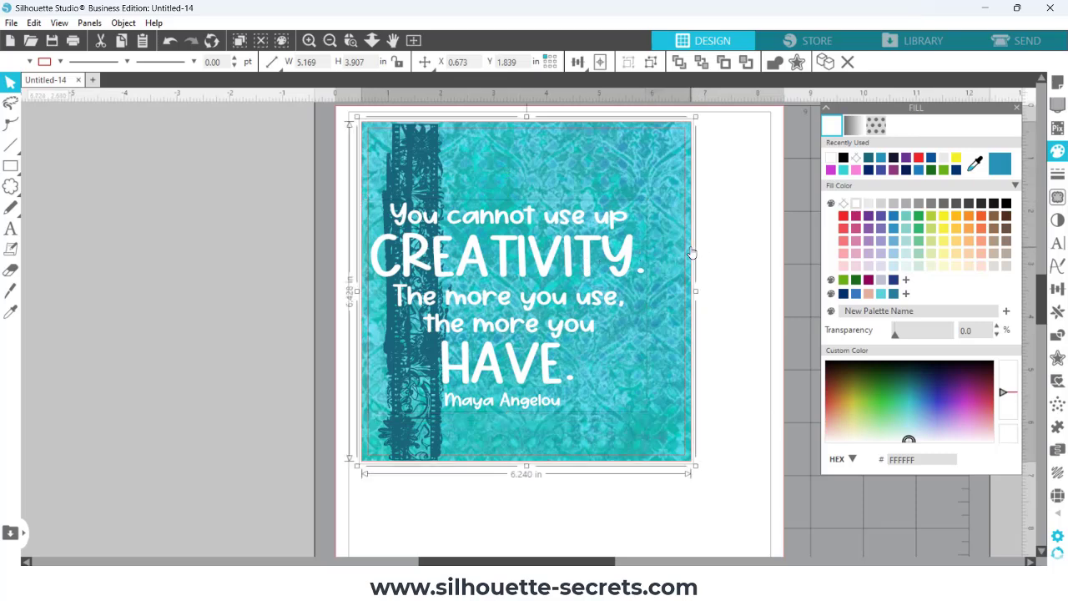
click(628, 65)
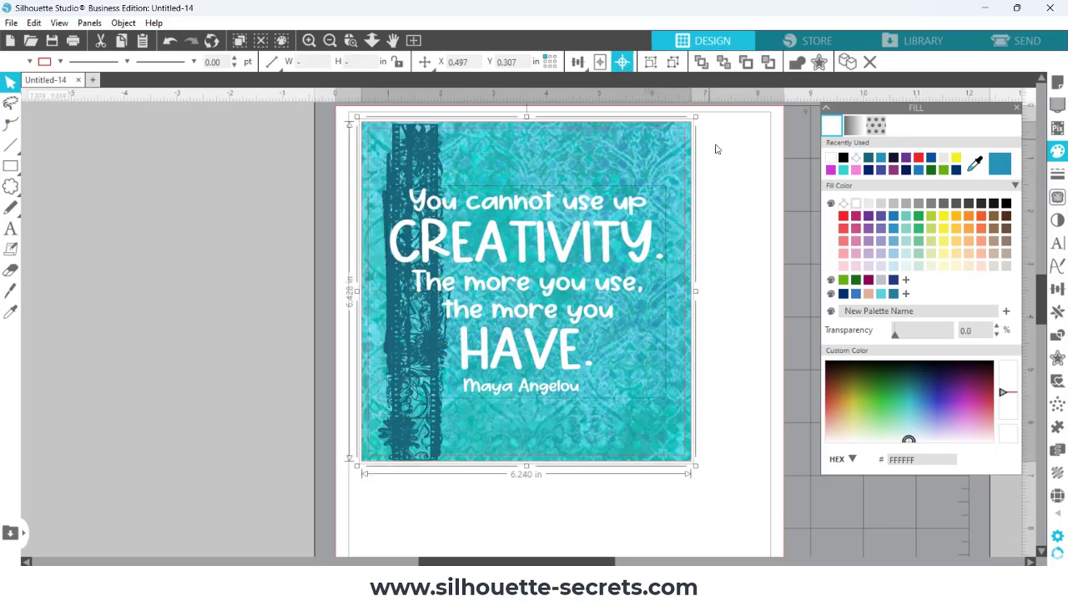
click(745, 213)
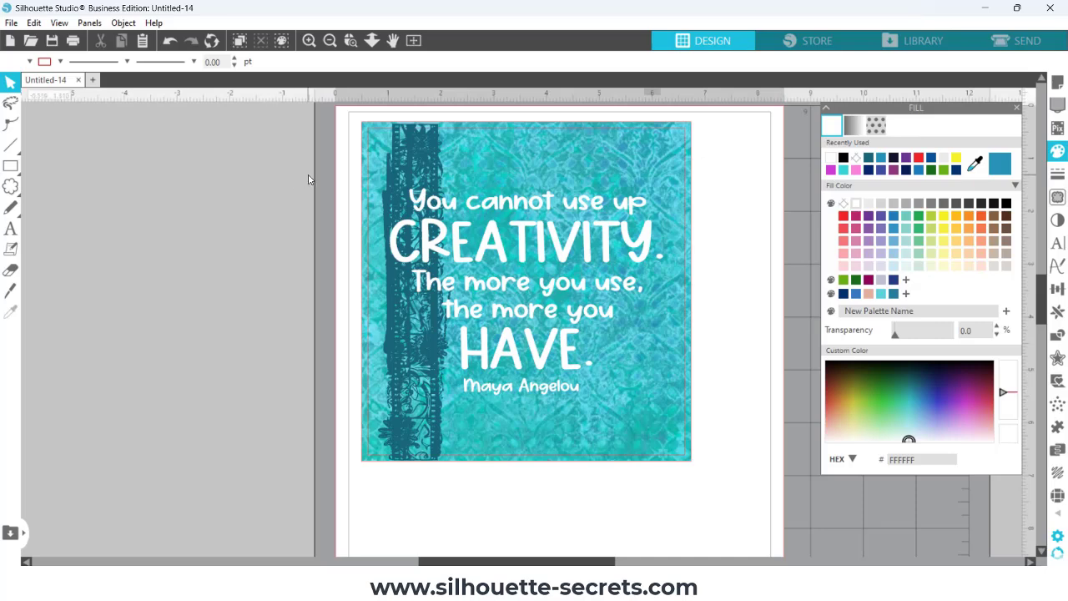
Save the document as Mixed Media Journal Cover in the October - Laminate UV folder
click(11, 23)
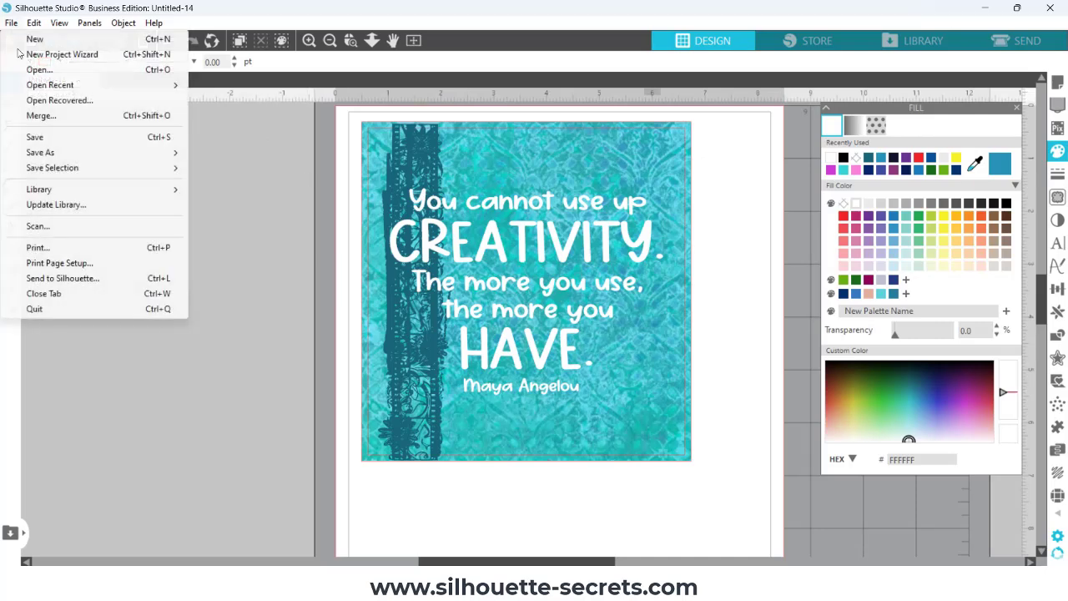
click(46, 140)
text(Mixed Media Journal Cover)
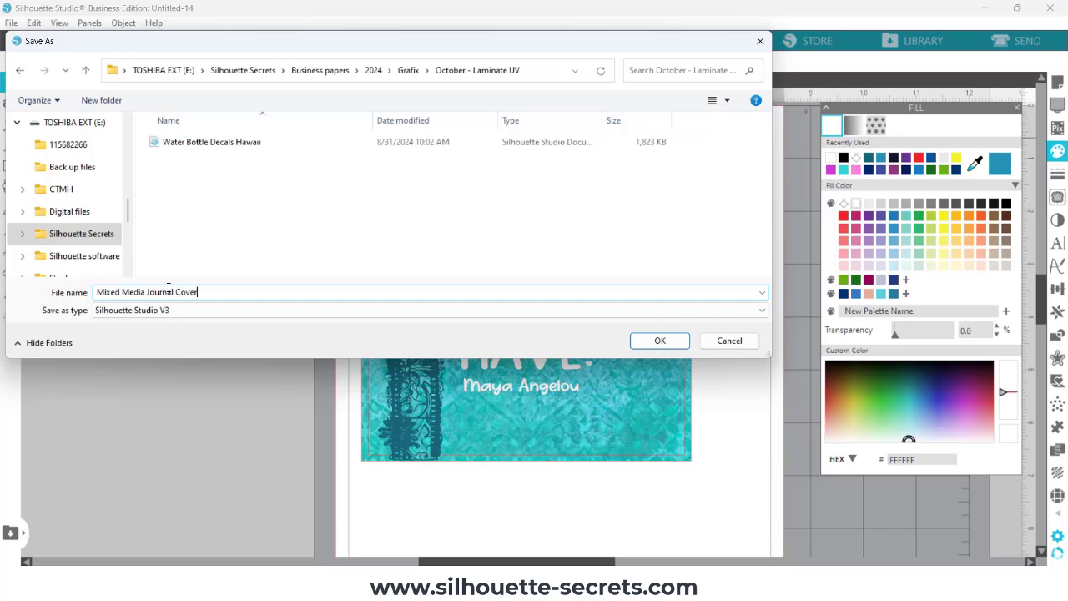
key(Return)
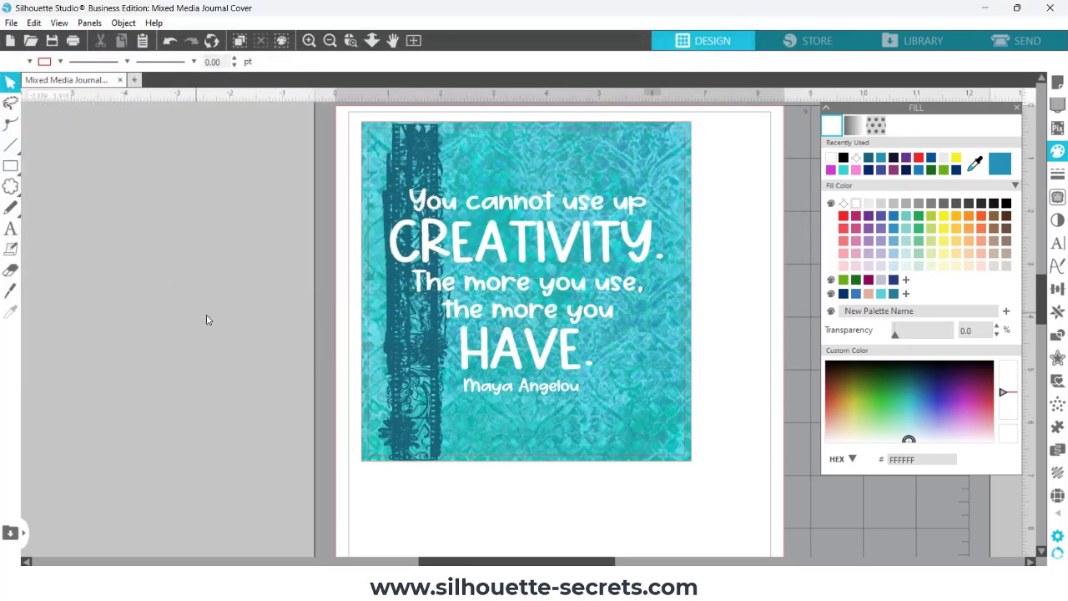
click(522, 355)
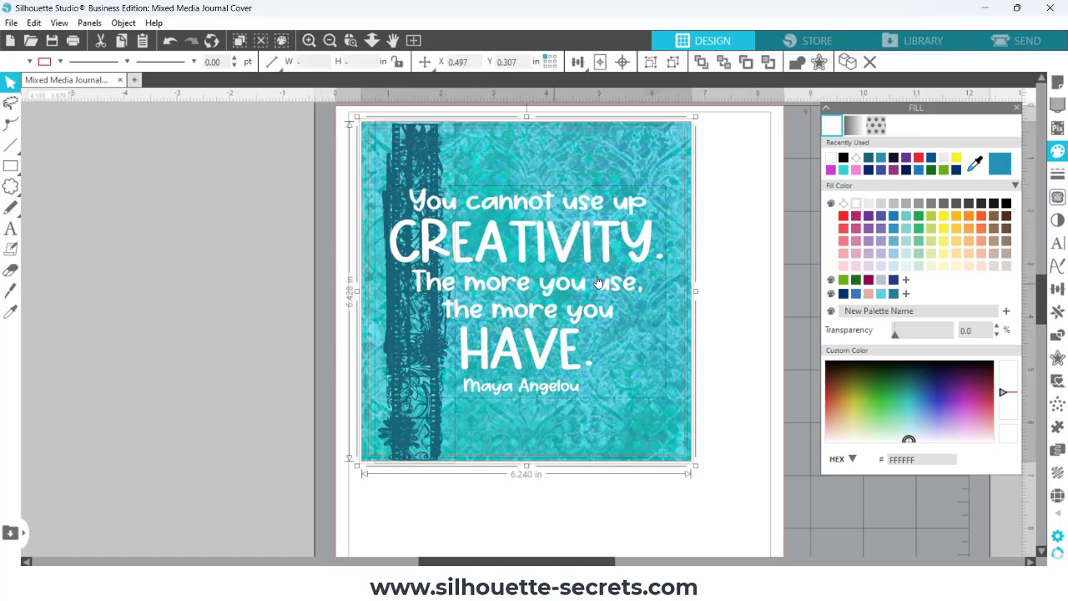
drag(484, 351, 65, 351)
key(ctrl+z)
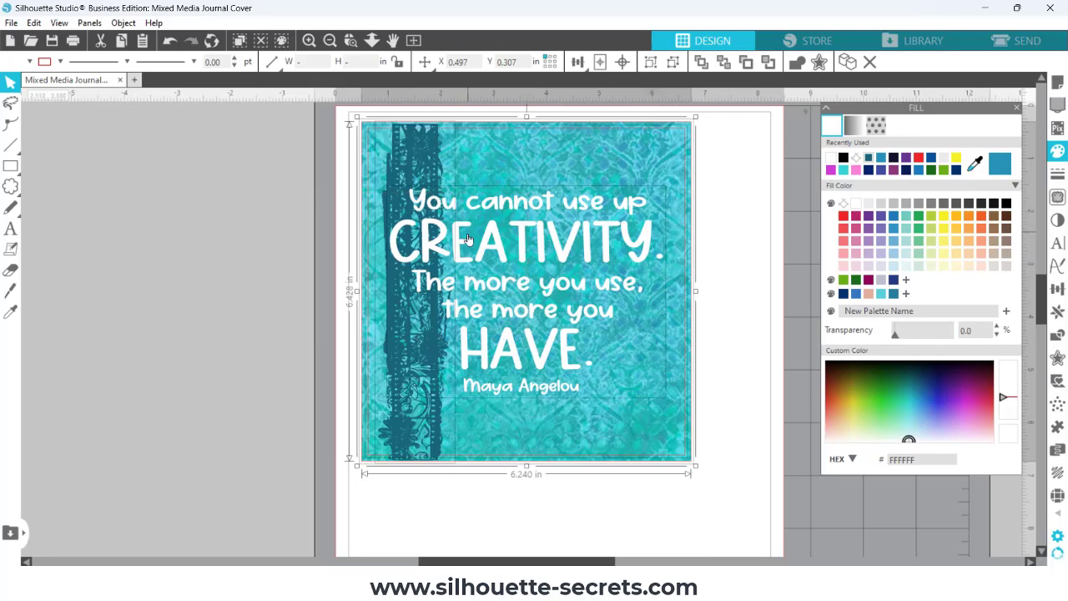
Place a copy of the whole cover design off the page beside the original and send its patterned square to the back
drag(492, 238, 70, 236)
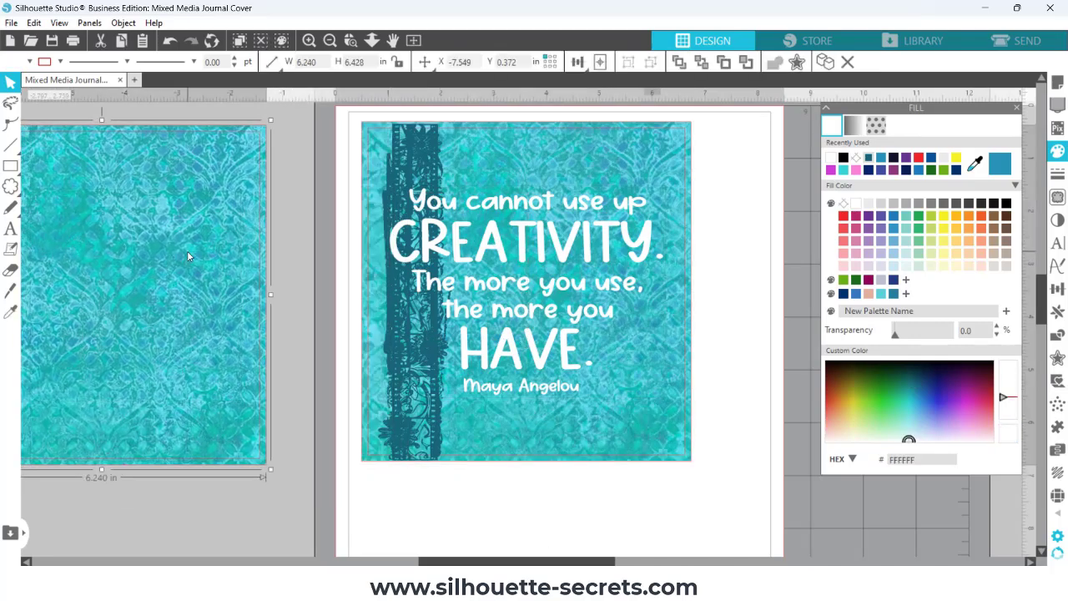
drag(297, 209, 251, 238)
right_click(251, 237)
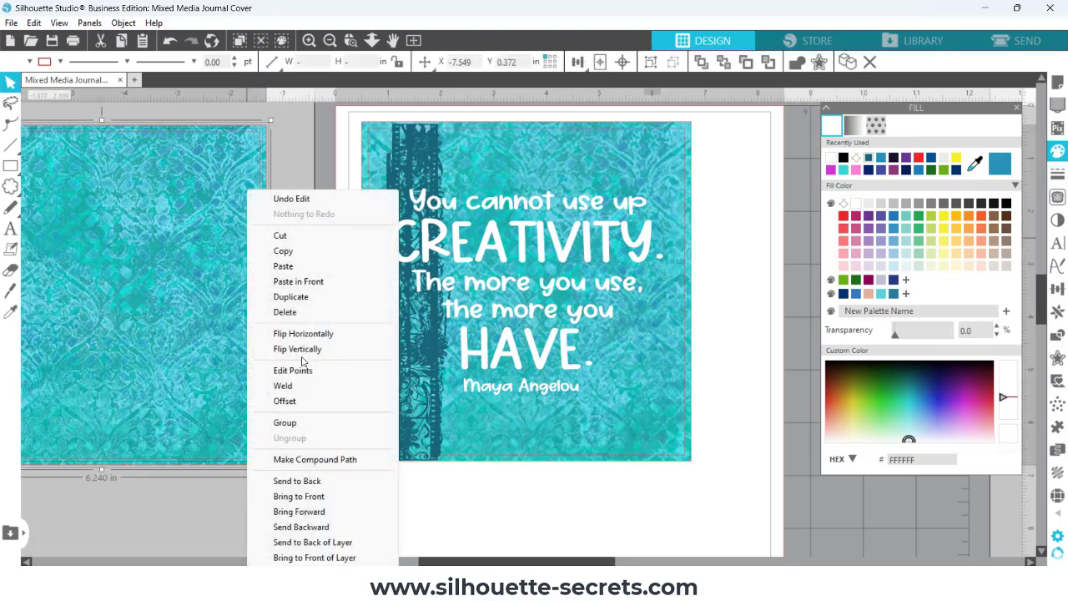
click(297, 483)
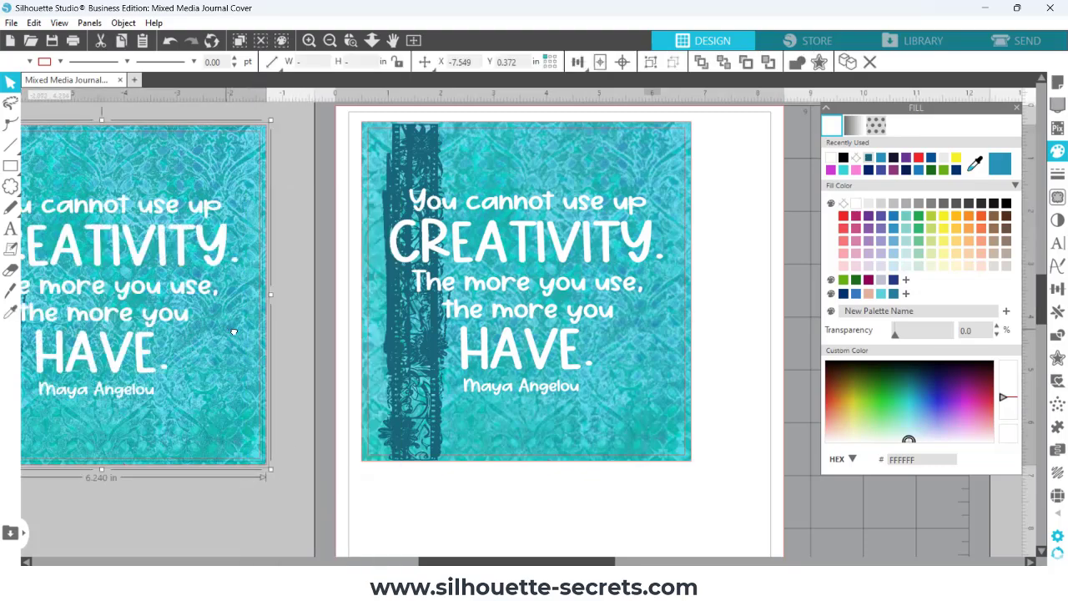
drag(226, 330, 280, 347)
click(348, 315)
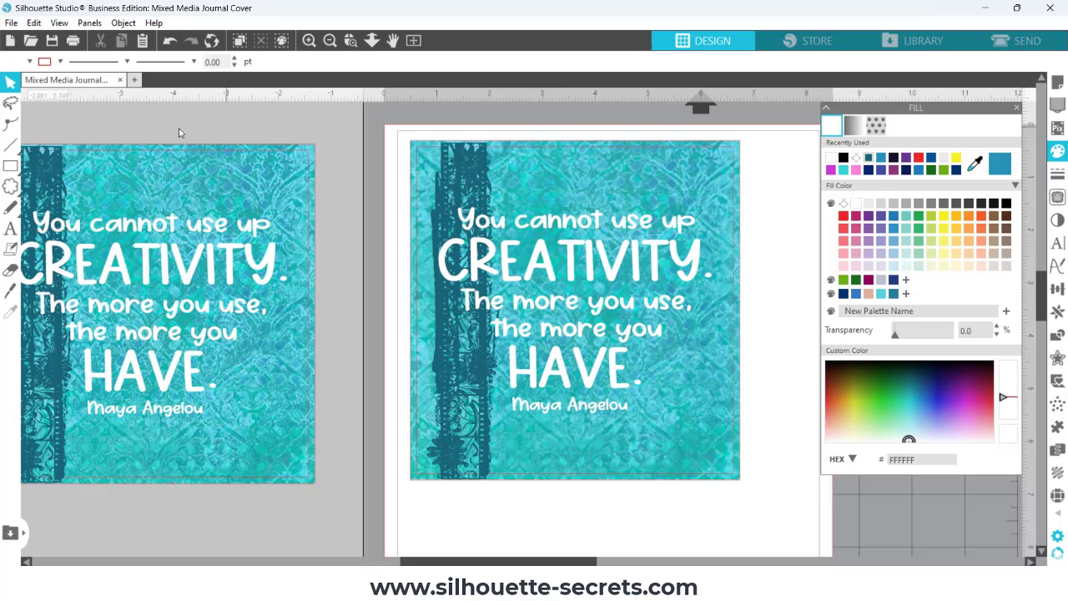
Open ATC Page 1 from the September ATC folder and select its upper stacked DREAM CREATE INSPIRE text
click(30, 40)
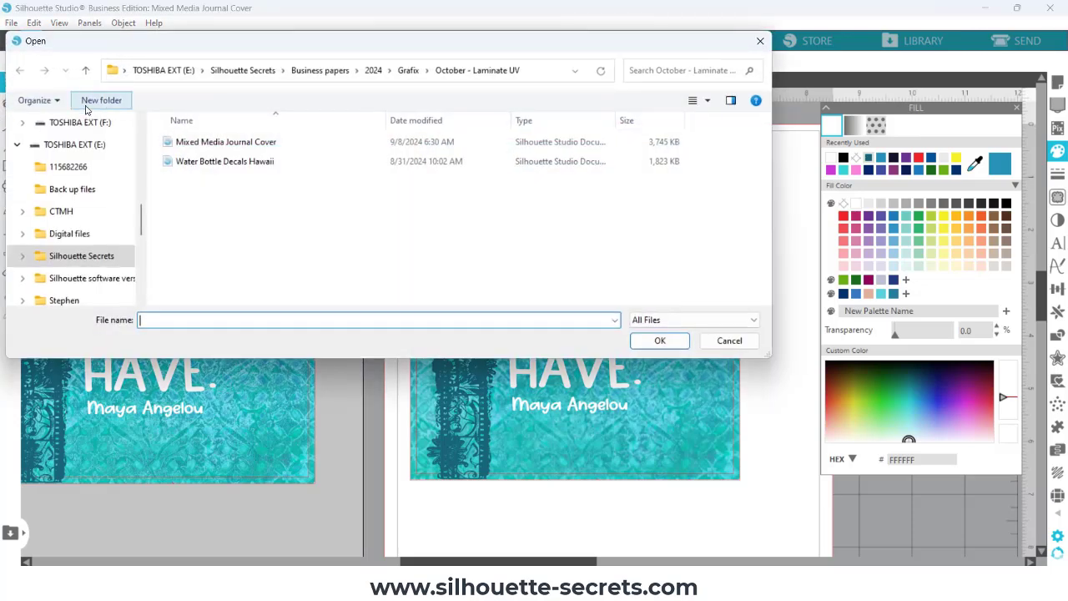
click(86, 255)
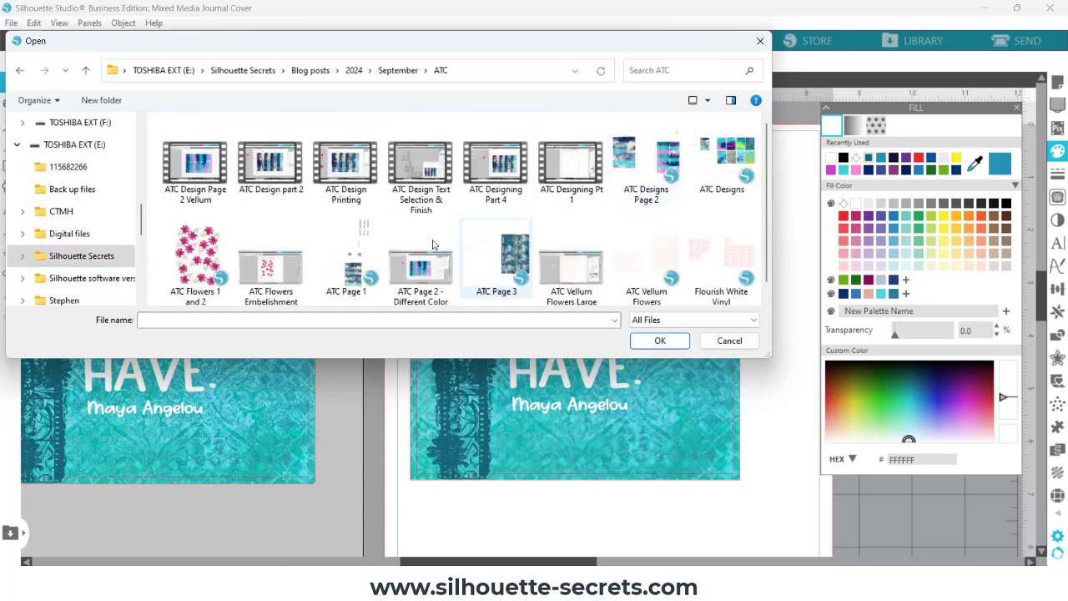
click(337, 274)
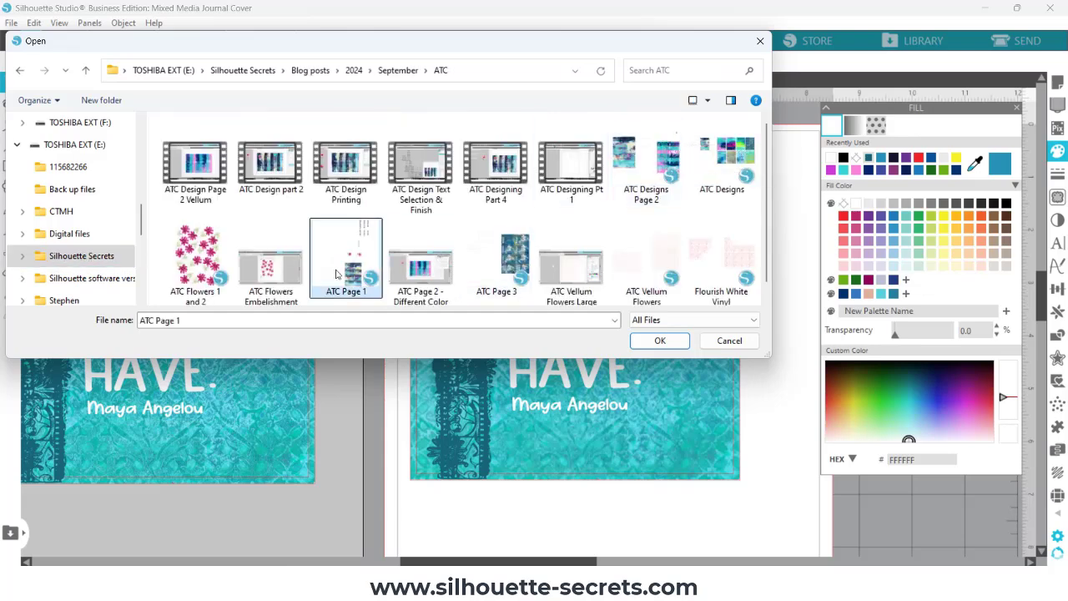
double_click(336, 274)
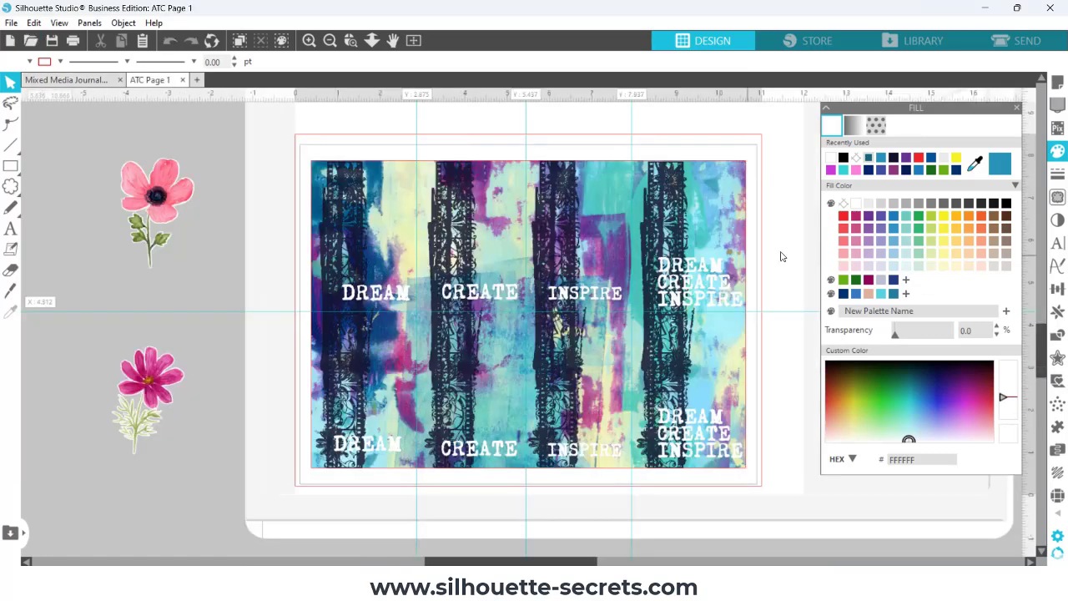
click(715, 307)
click(712, 302)
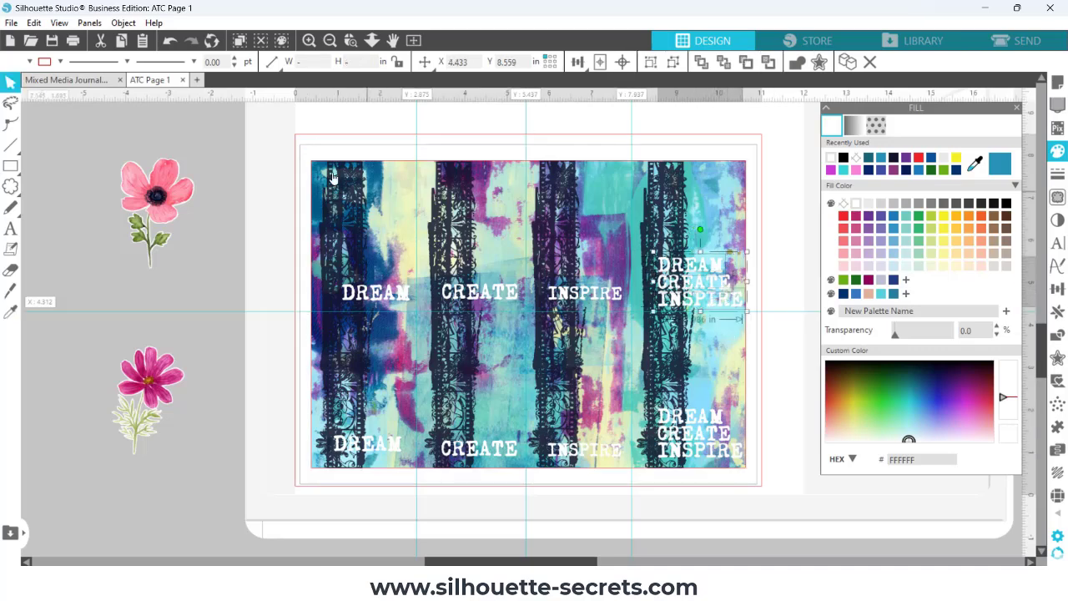
Return to Mixed Media Journal Cover, delete the quote from the on-page cover and paste the copied DREAM CREATE INSPIRE text
click(98, 80)
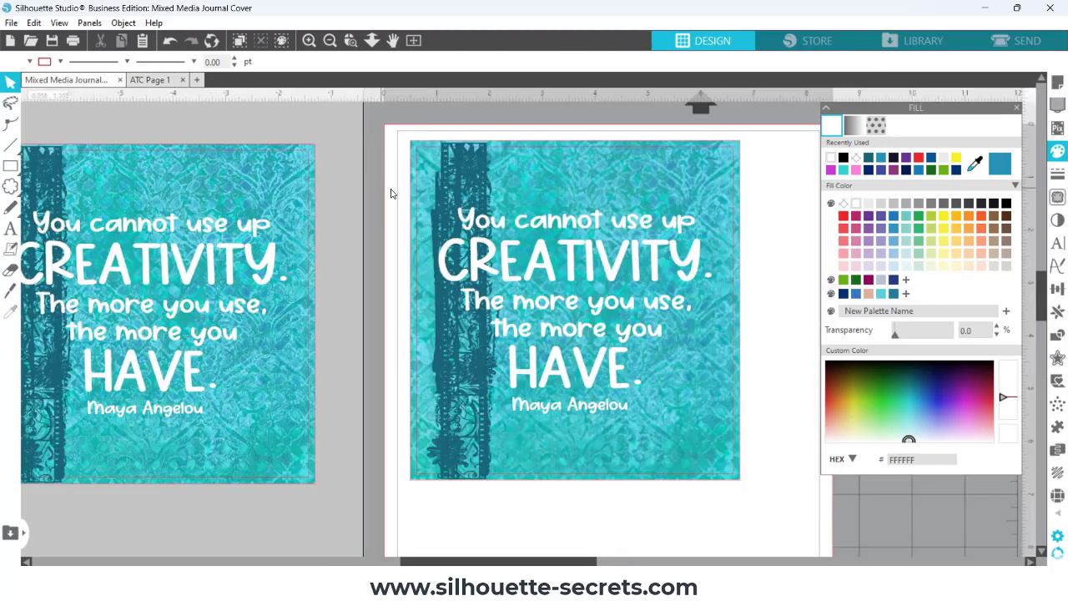
click(474, 265)
key(Delete)
right_click(526, 247)
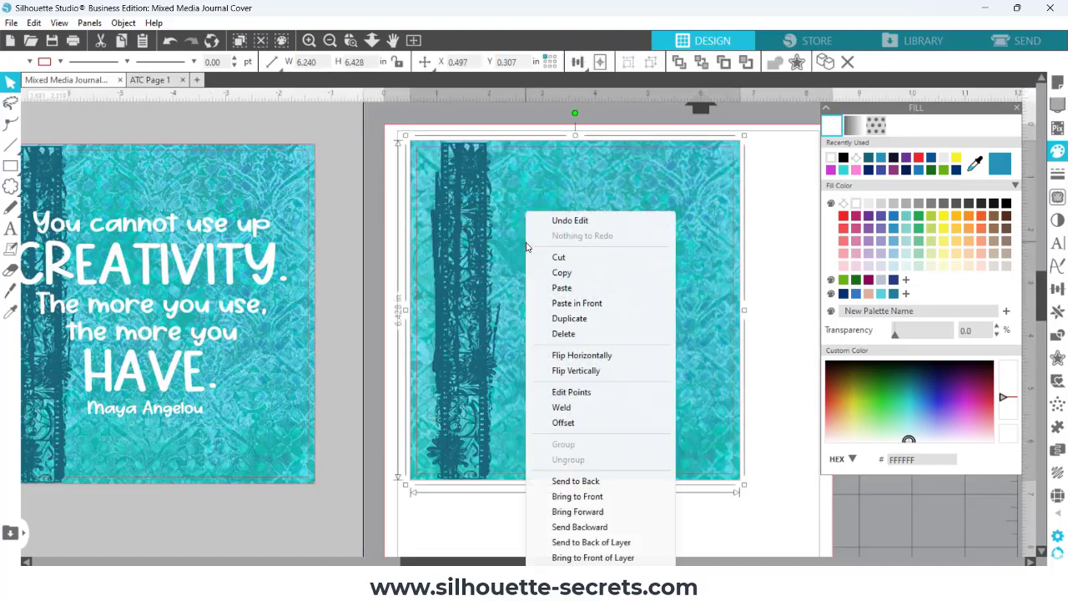
click(574, 288)
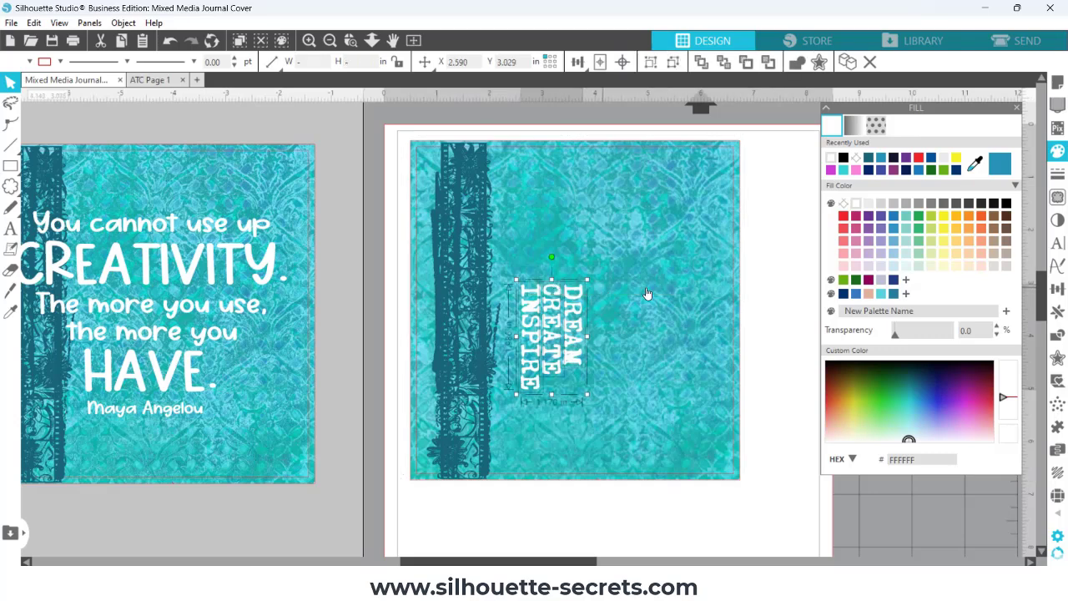
Rotate the pasted DREAM CREATE INSPIRE text by -90° so it reads horizontally
click(1057, 288)
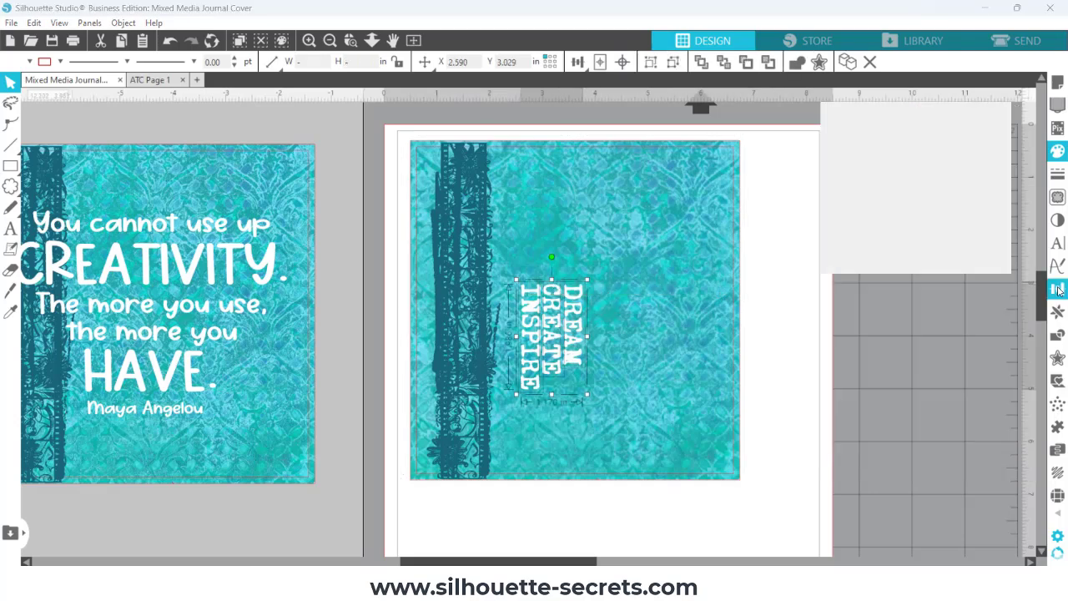
click(876, 125)
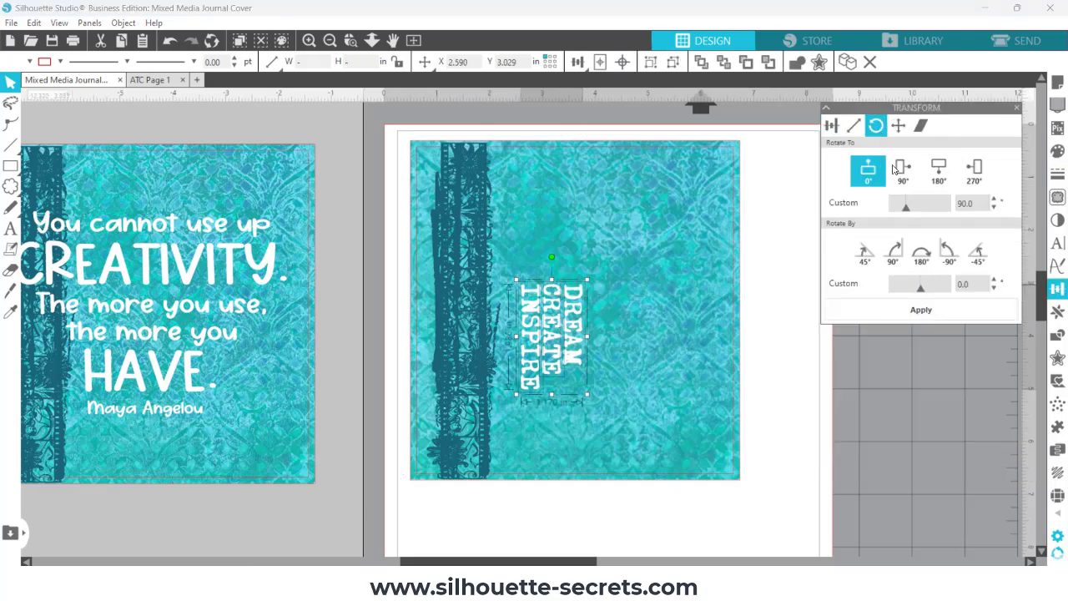
click(949, 250)
click(774, 277)
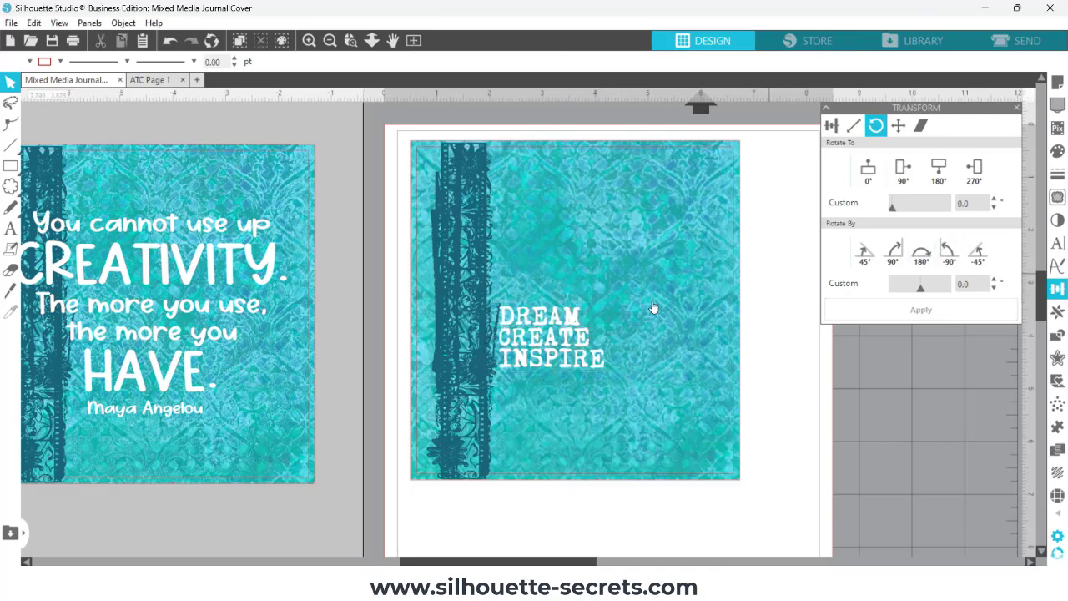
Right-align the words DREAM, CREATE and INSPIRE and enlarge them together to about 3.83 in wide
click(569, 364)
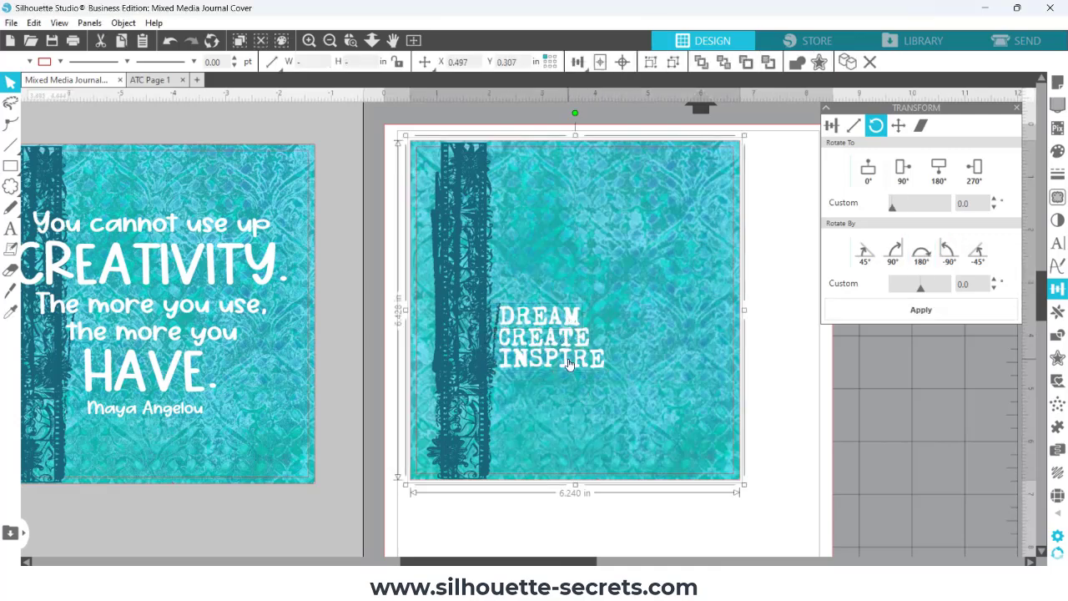
click(571, 357)
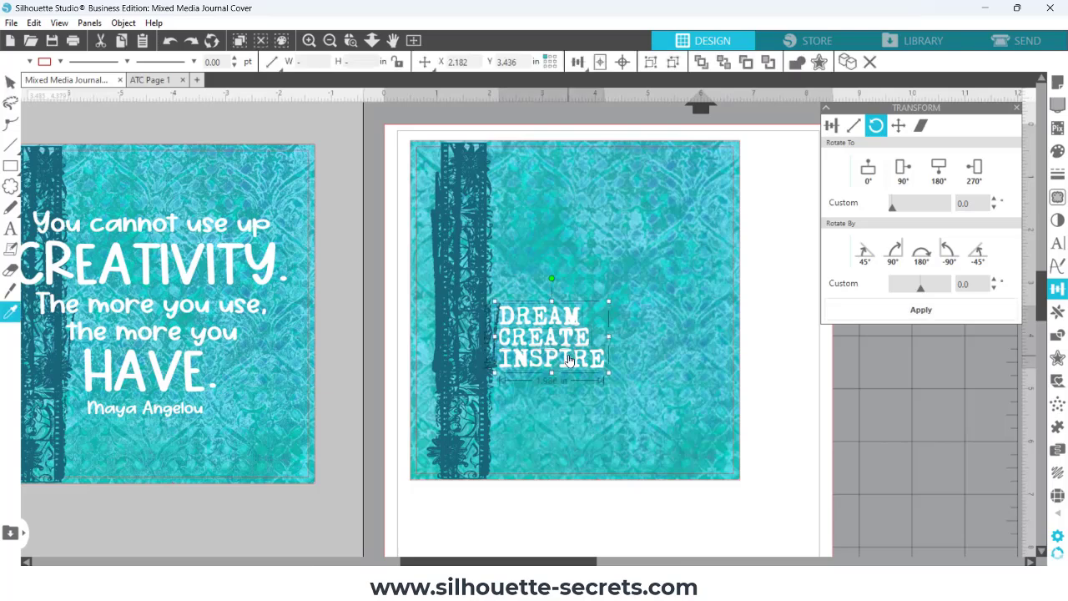
mouse_move(579, 65)
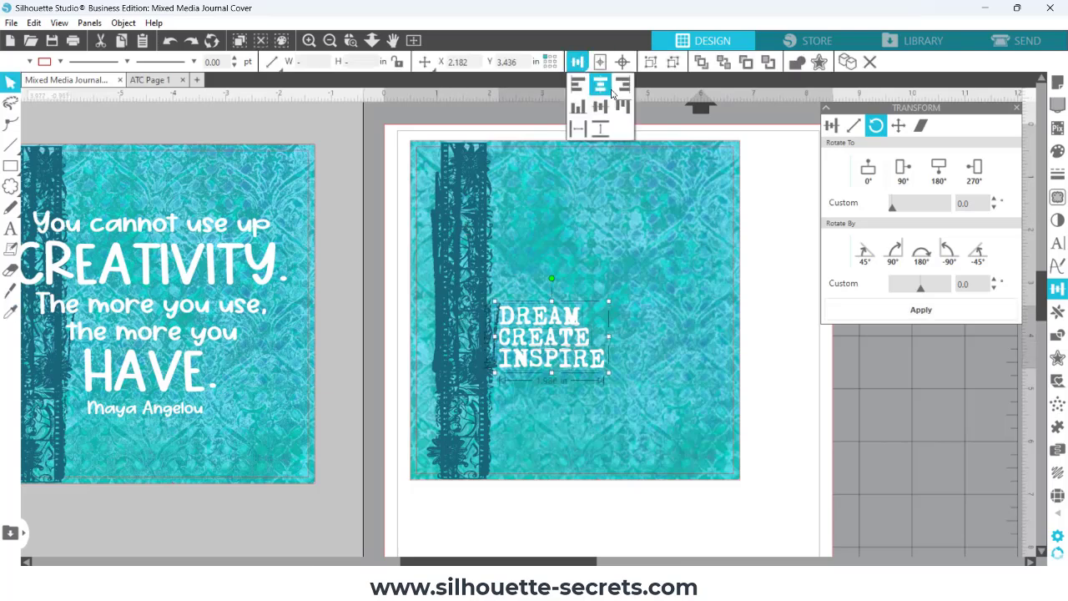
click(623, 81)
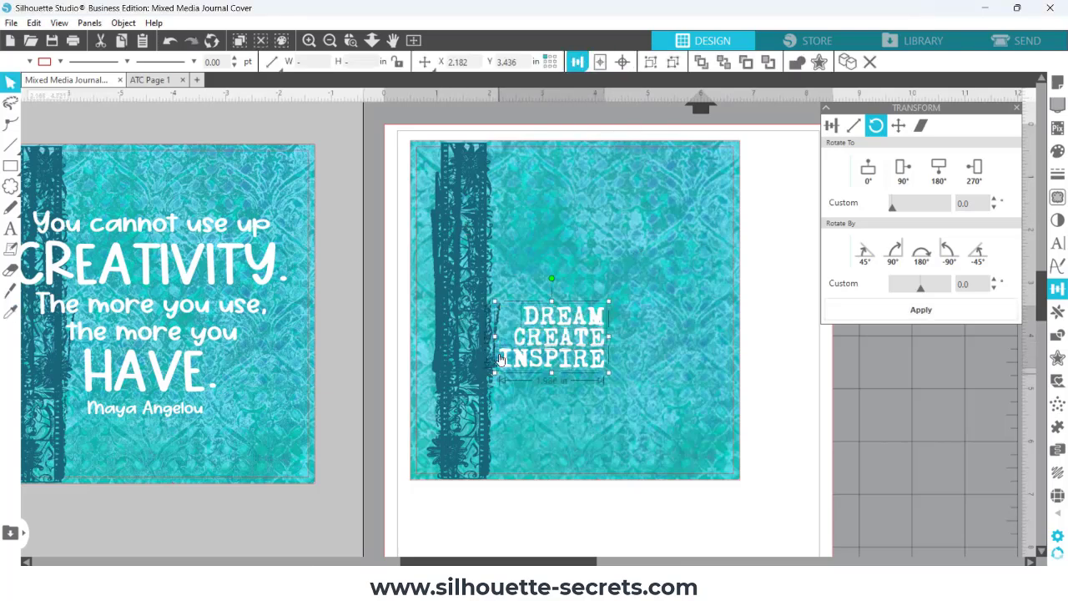
drag(610, 302, 707, 243)
click(779, 257)
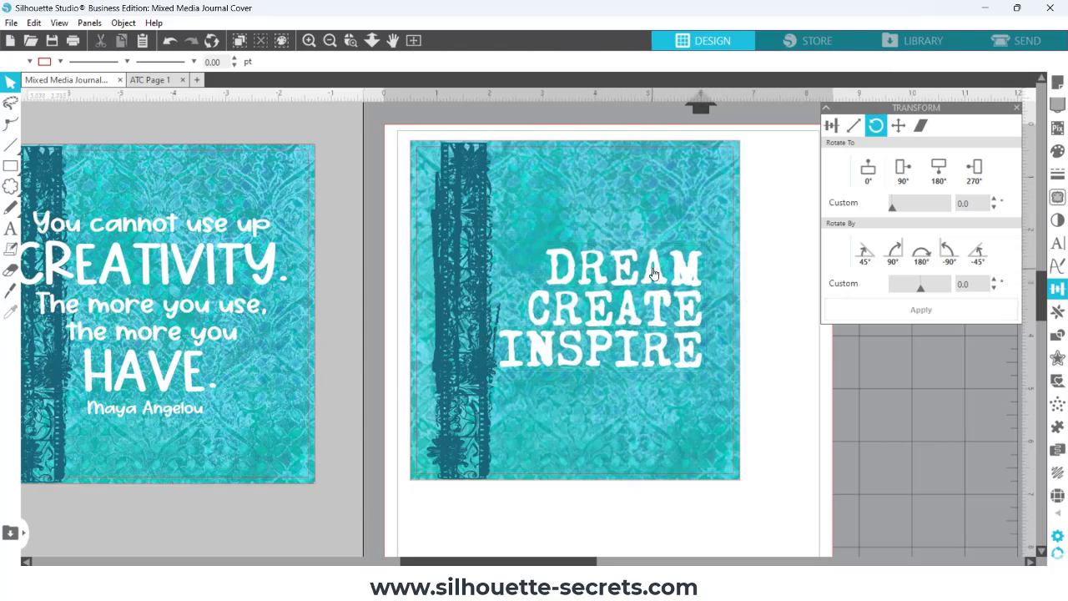
Move DREAM, CREATE and INSPIRE upward one by one, opening larger gaps between the lines
drag(658, 276, 657, 256)
drag(658, 315, 659, 292)
drag(653, 349, 653, 338)
Right-align and evenly space the three words vertically, and move them to the lower right of the patterned square
shift+click(656, 298)
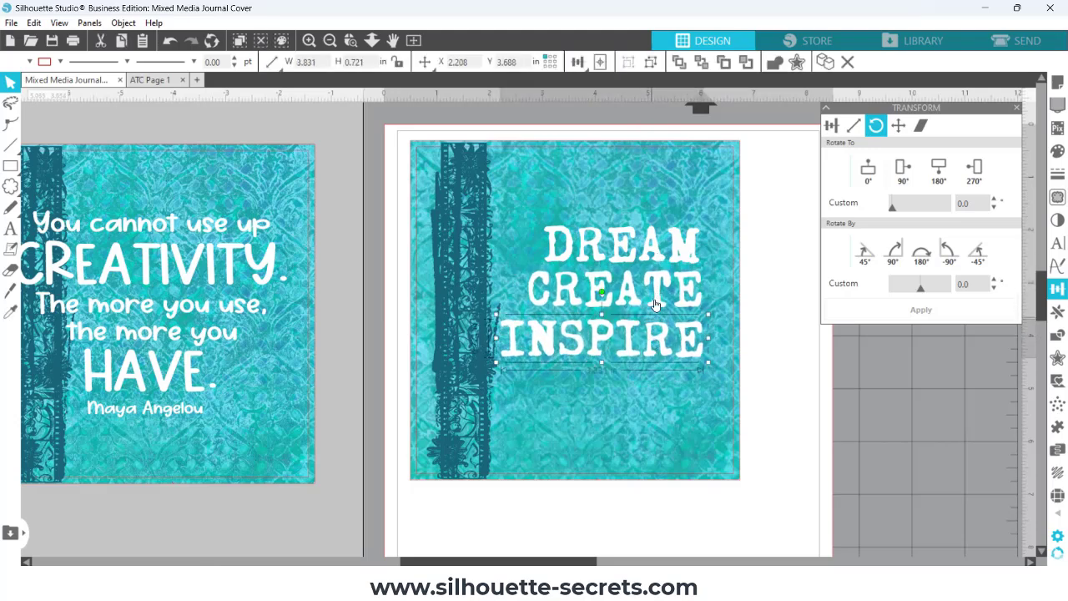
shift+click(656, 254)
click(578, 62)
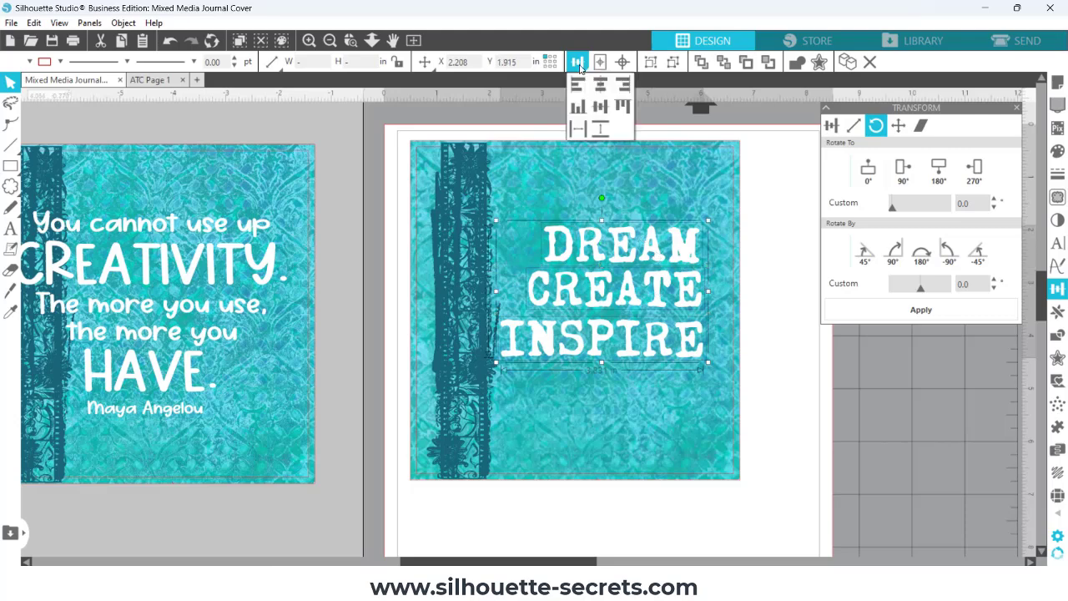
click(621, 85)
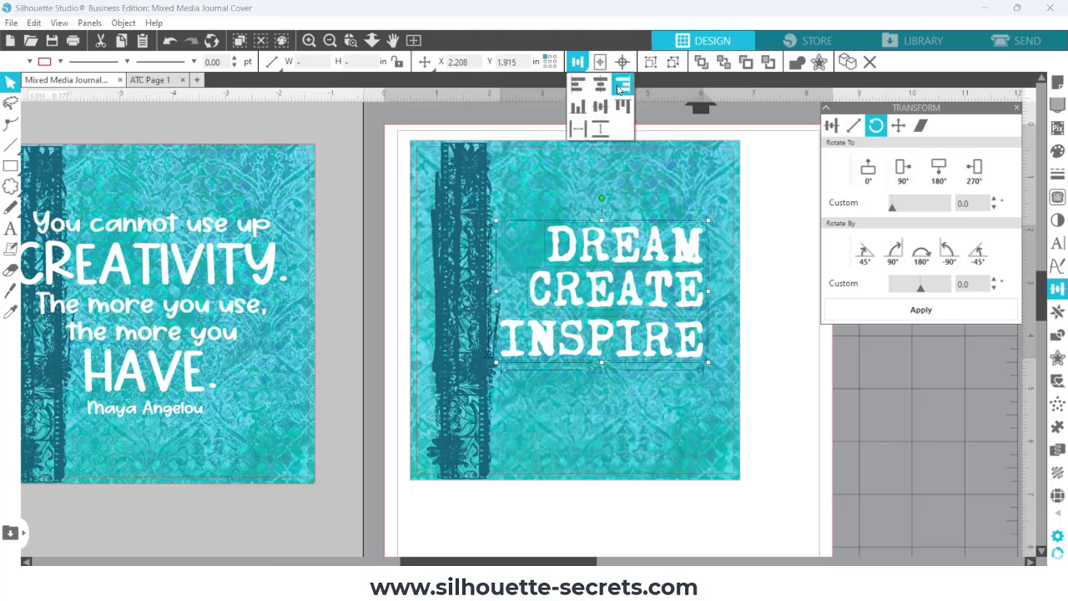
click(600, 130)
drag(624, 255, 631, 336)
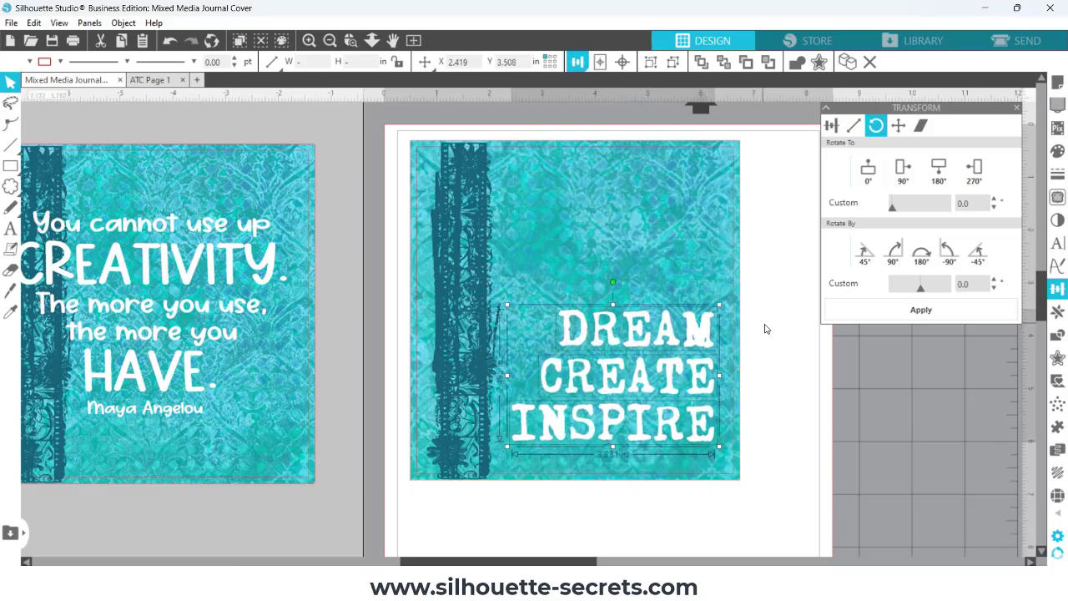
Search the library for "creat" and browse the matching designs
click(916, 42)
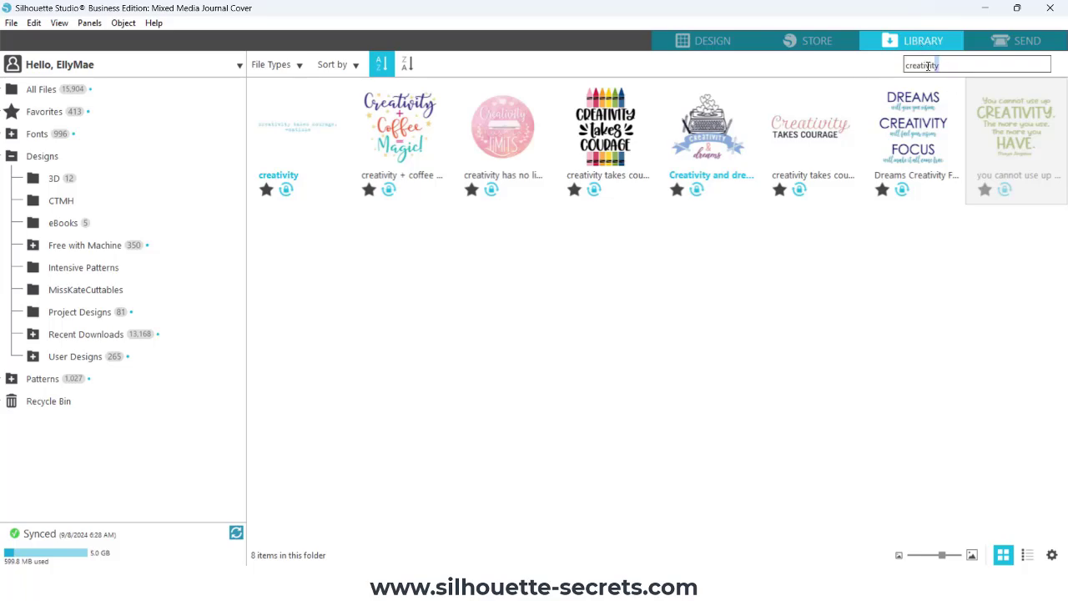
key(BackSpace)
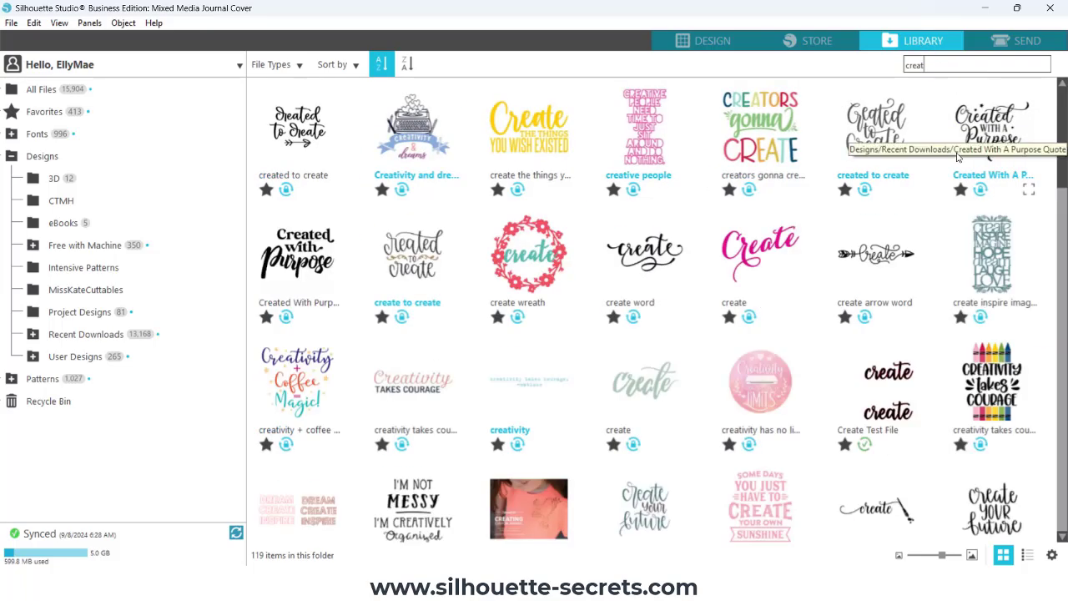
scroll(957, 149, down, 3)
scroll(651, 309, down, 3)
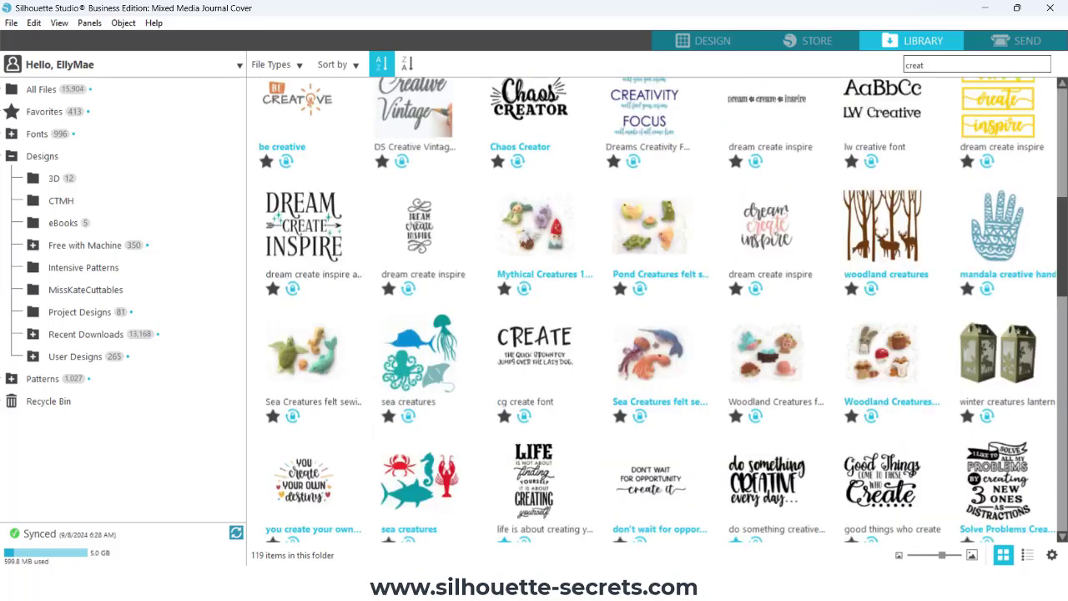
scroll(651, 309, down, 5)
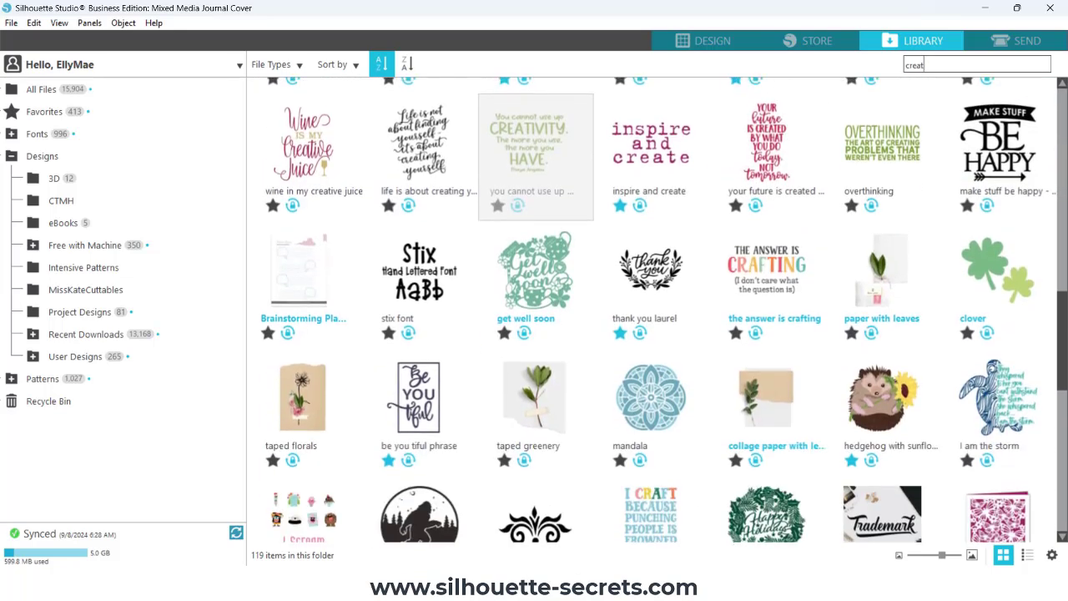
Search the library for "grunge" and insert the Grunge Urban Drips design into the cover document
drag(925, 65, 877, 65)
text(grnge)
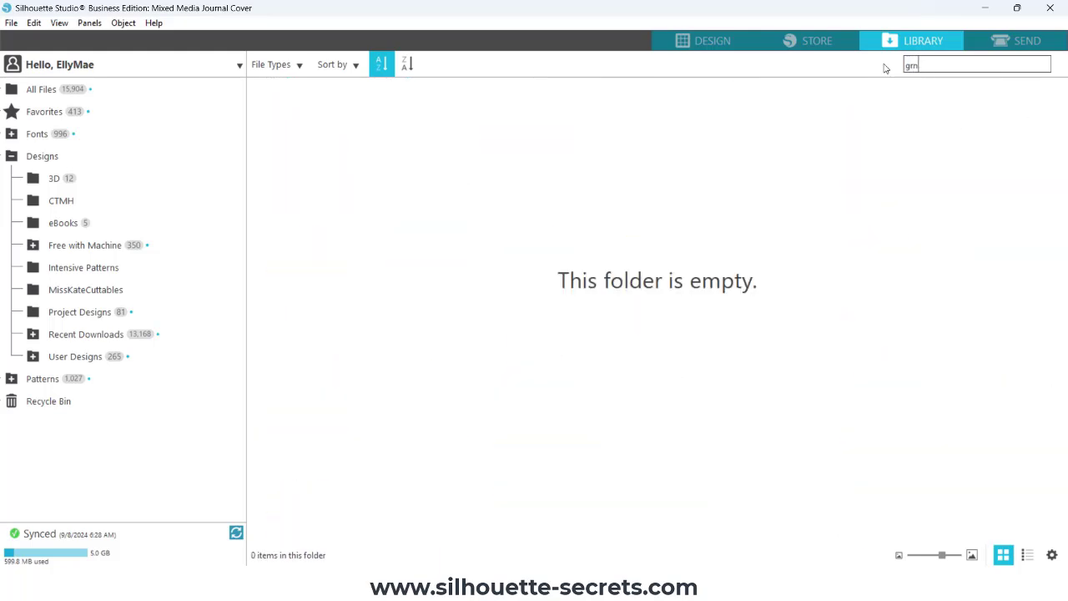
key(BackSpace)
text(unge)
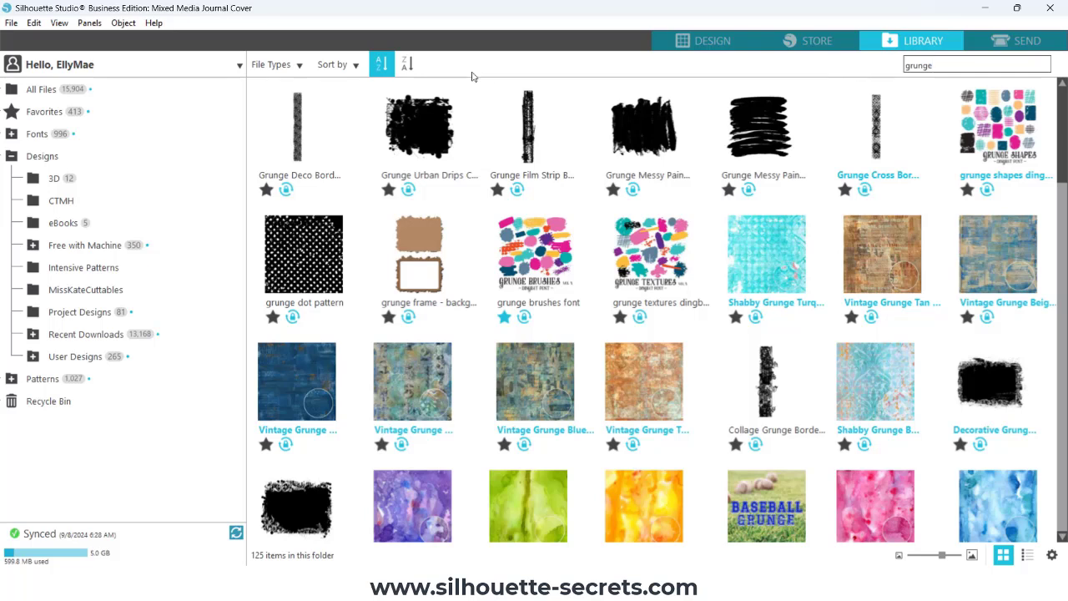
double_click(427, 133)
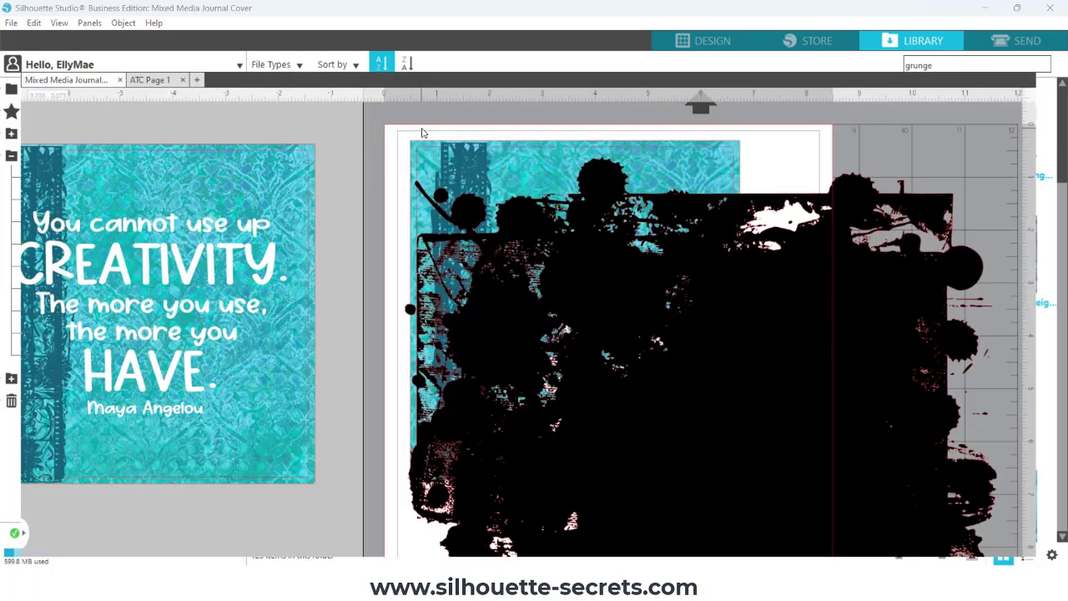
Scale the grunge design to 50% and position it over the lower right part of the patterned square
click(745, 353)
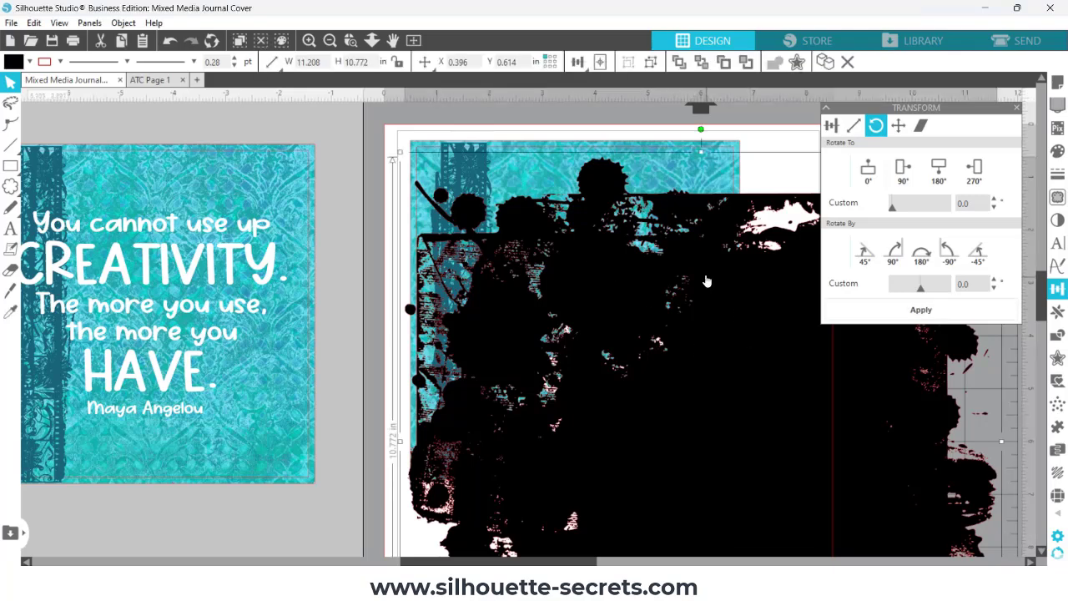
click(272, 62)
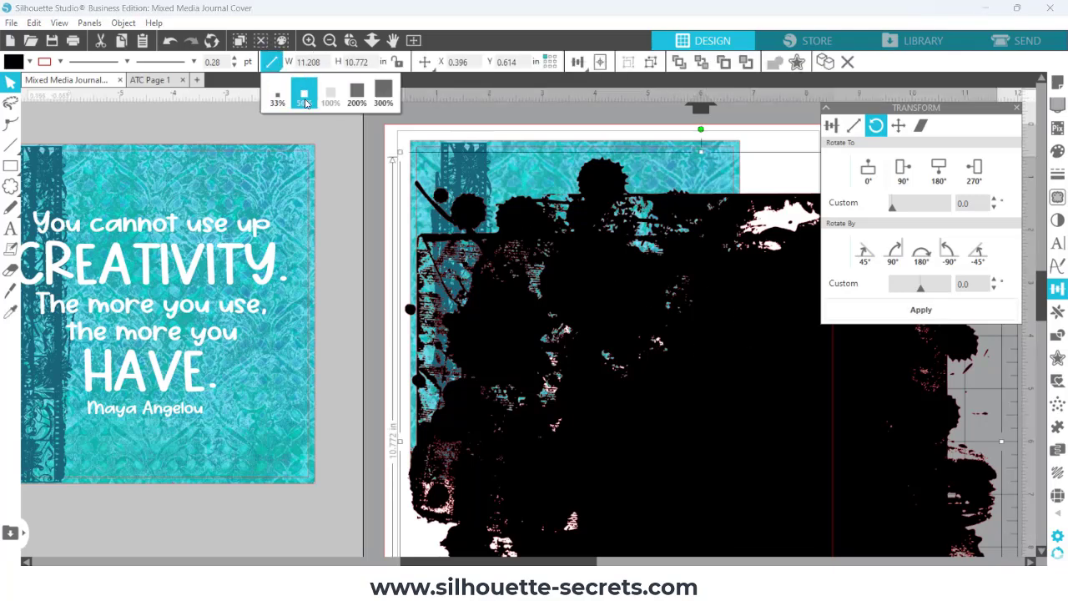
drag(703, 393, 608, 311)
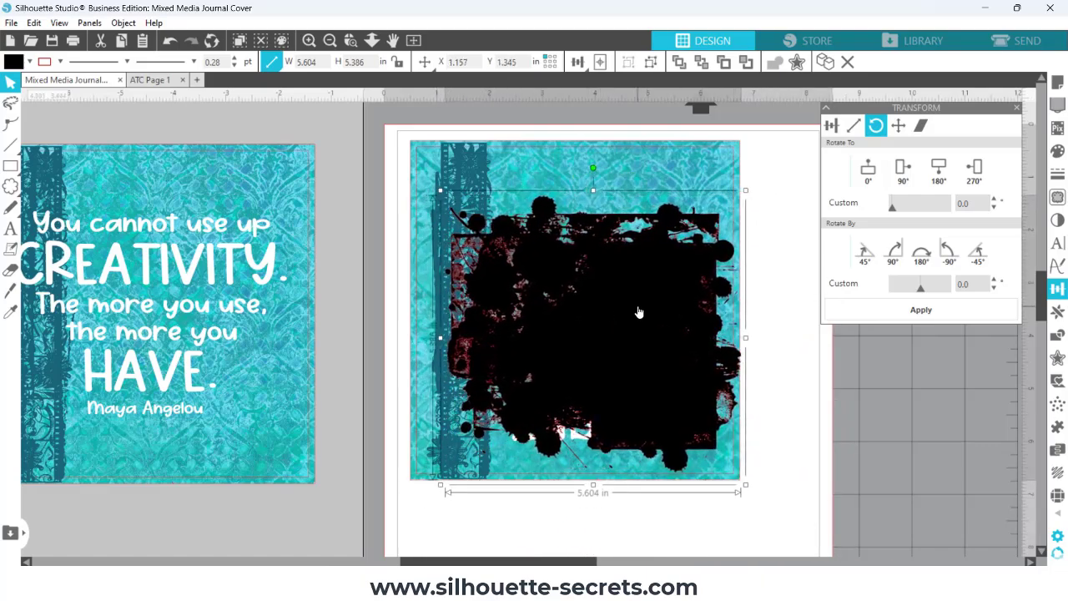
Send the grunge design backward several levels in the stacking order, towards a place behind the text
right_click(638, 311)
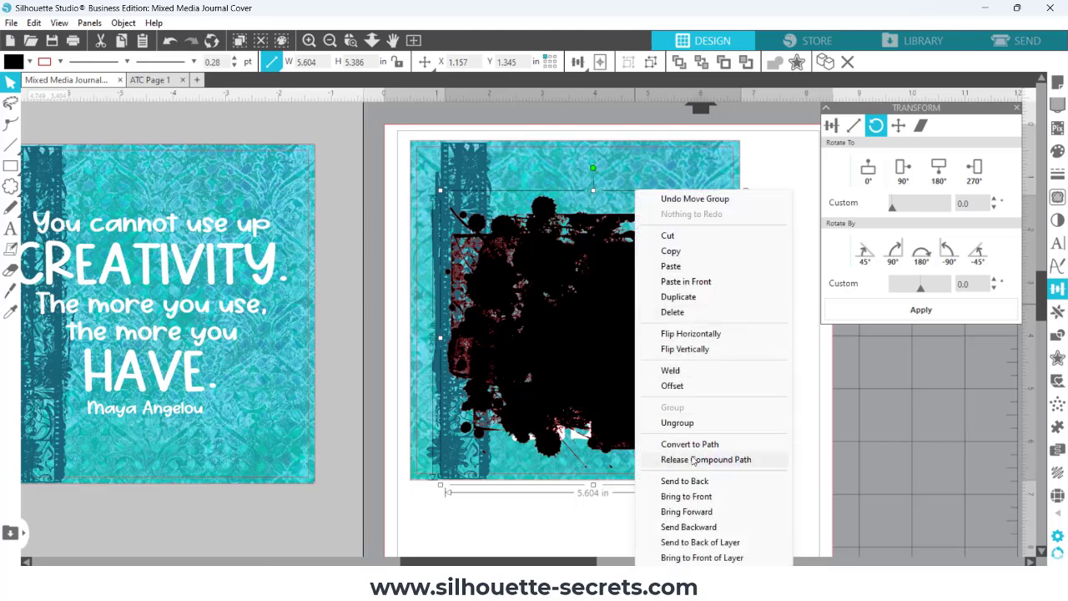
click(691, 526)
right_click(649, 394)
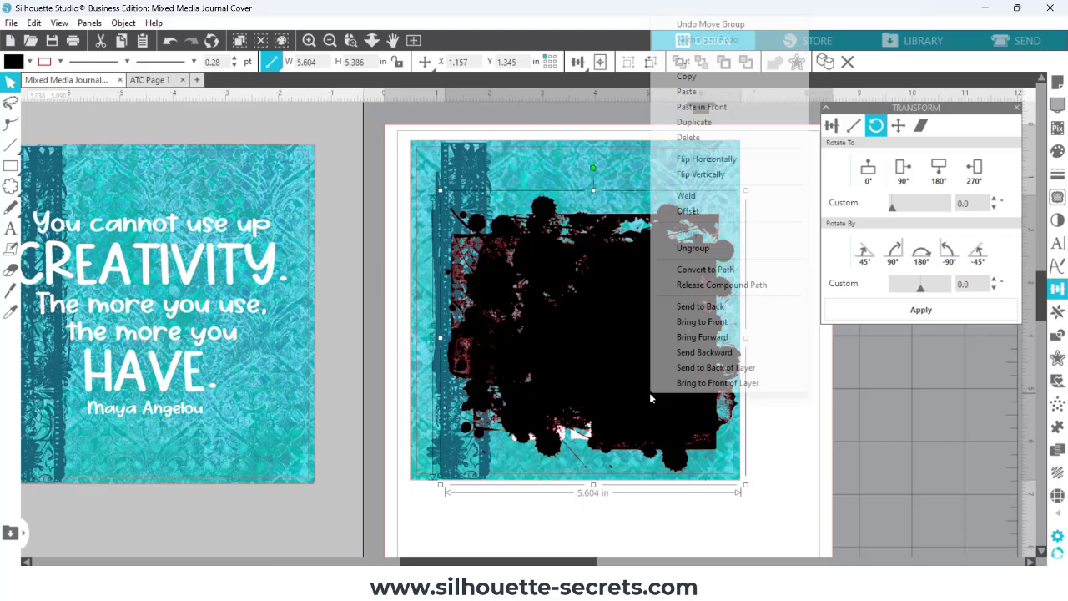
click(691, 354)
right_click(664, 344)
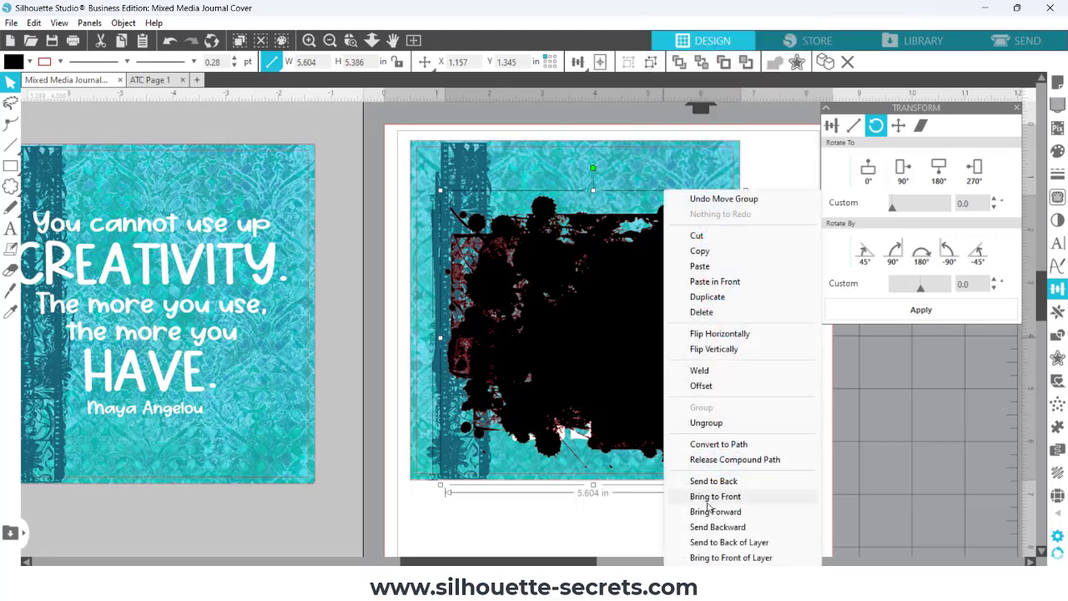
click(716, 529)
right_click(657, 320)
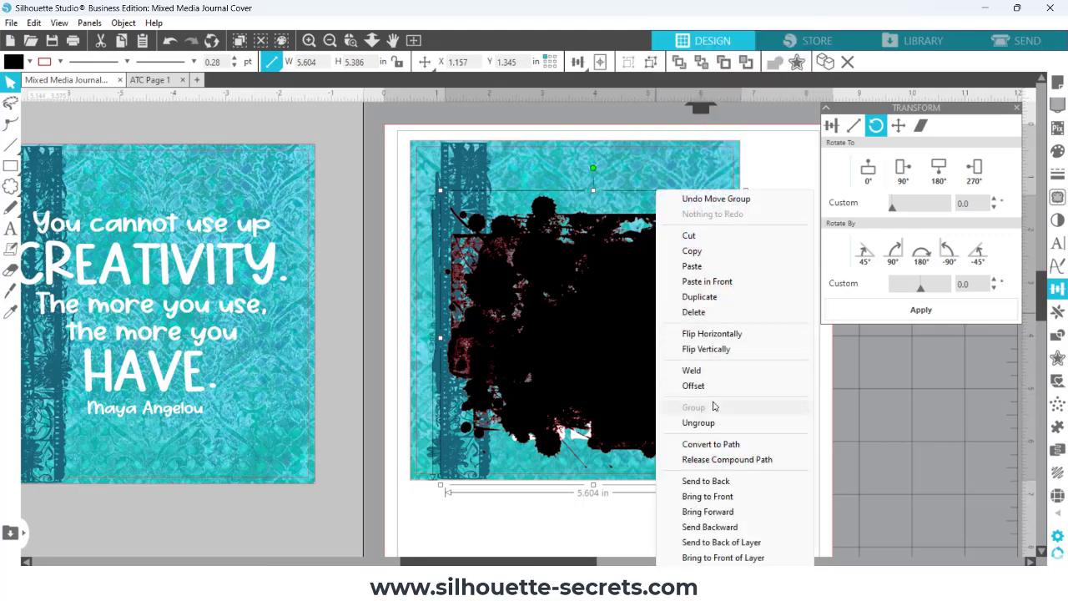
click(705, 529)
right_click(646, 306)
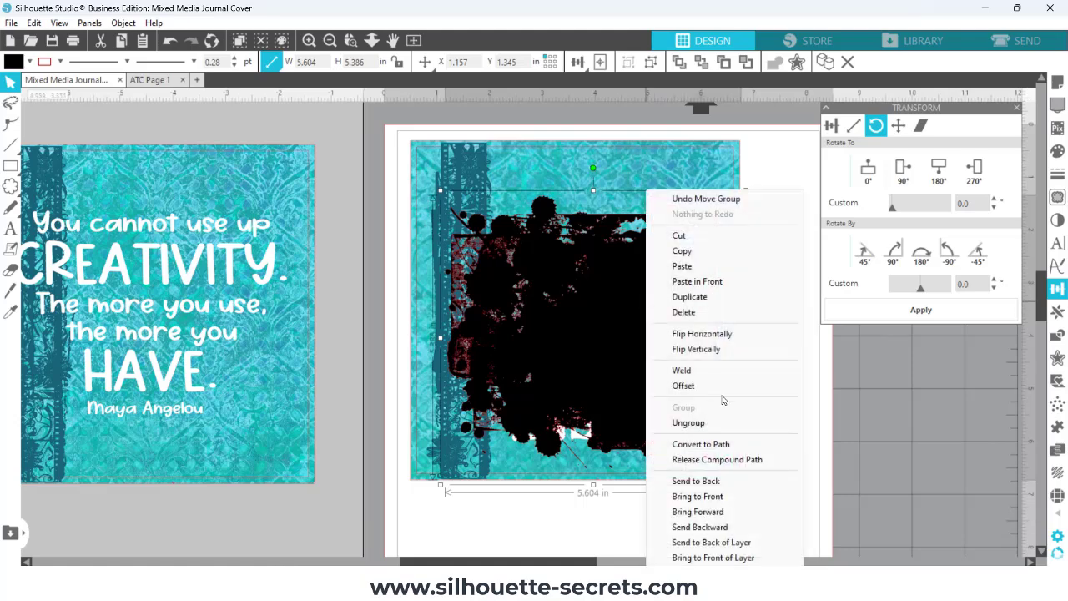
click(699, 528)
right_click(644, 326)
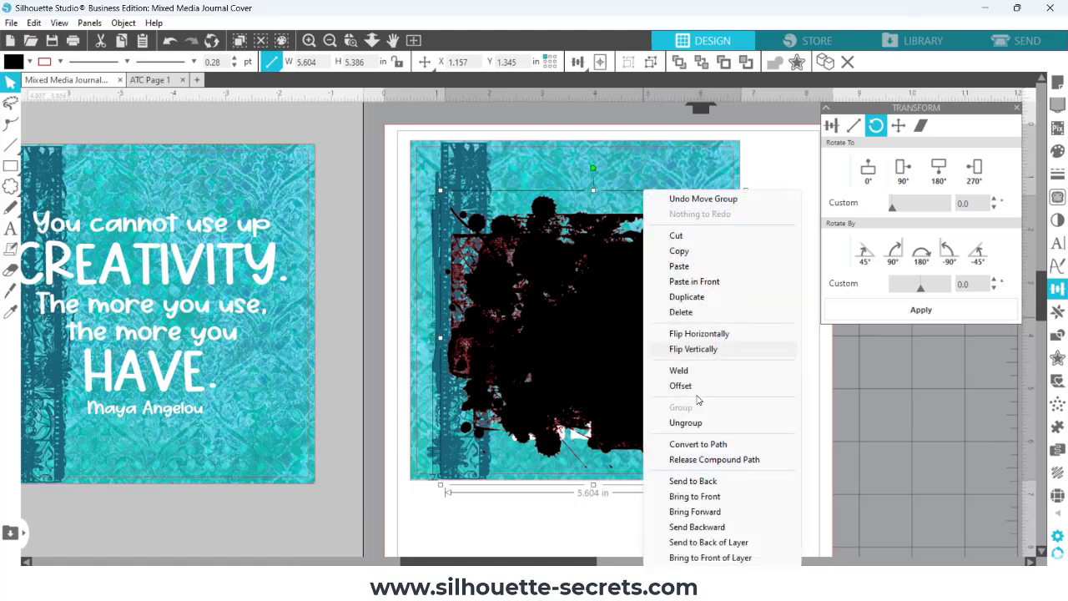
click(693, 529)
right_click(628, 303)
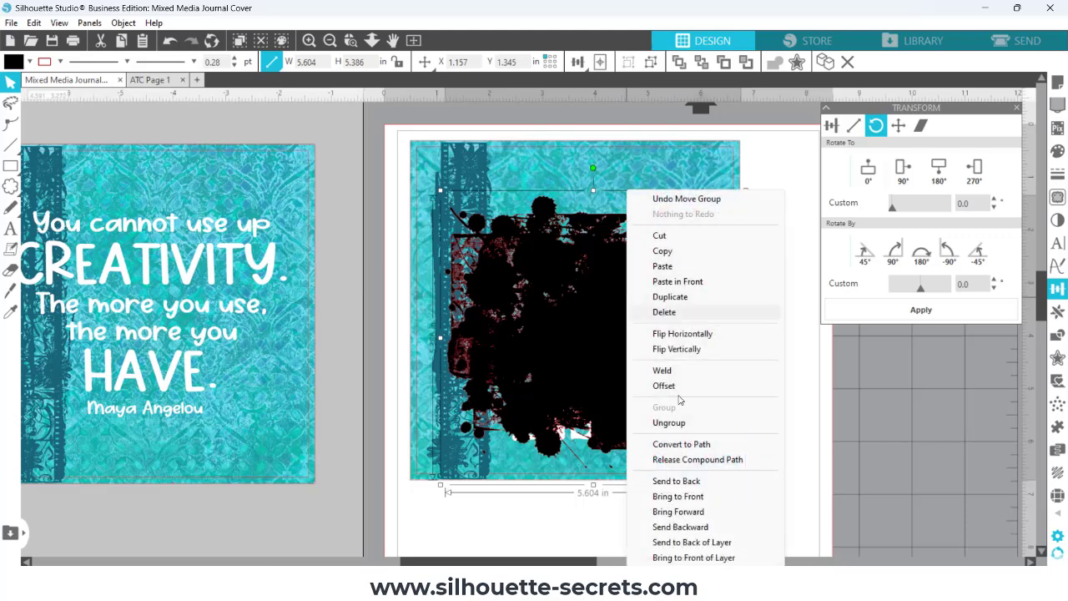
click(679, 528)
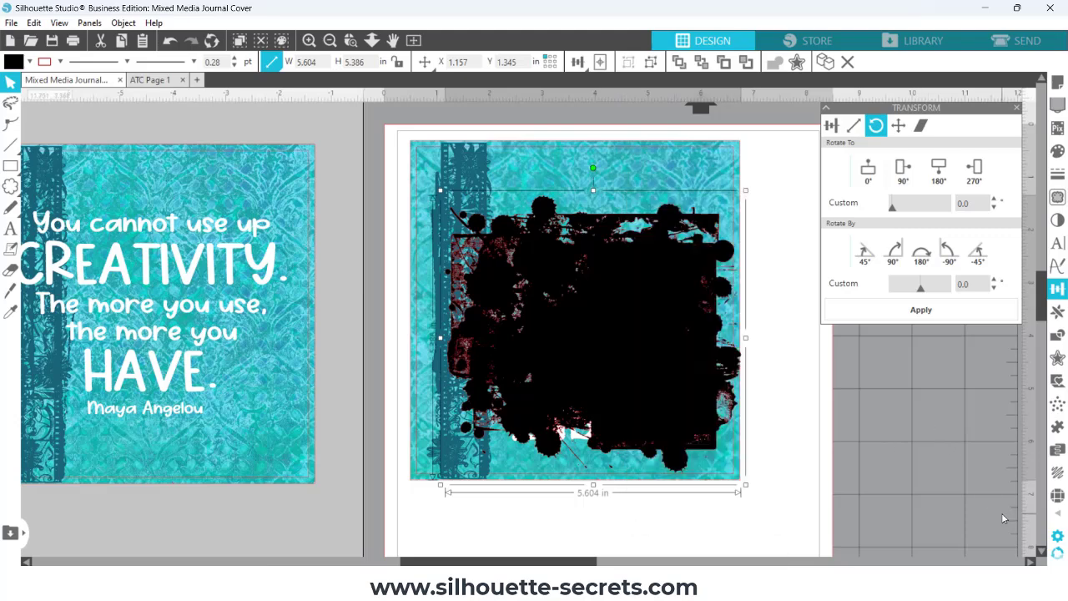
Show the document's layers and move the grunge design's layer below the groups for DREAM, CREATE and INSPIRE
mouse_move(1058, 505)
click(966, 507)
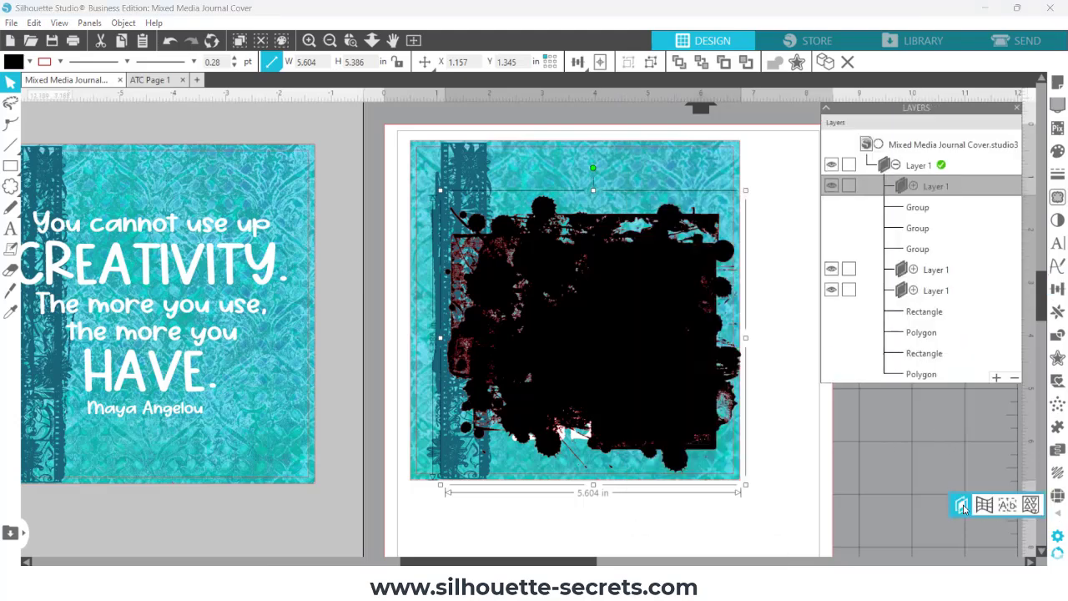
right_click(616, 315)
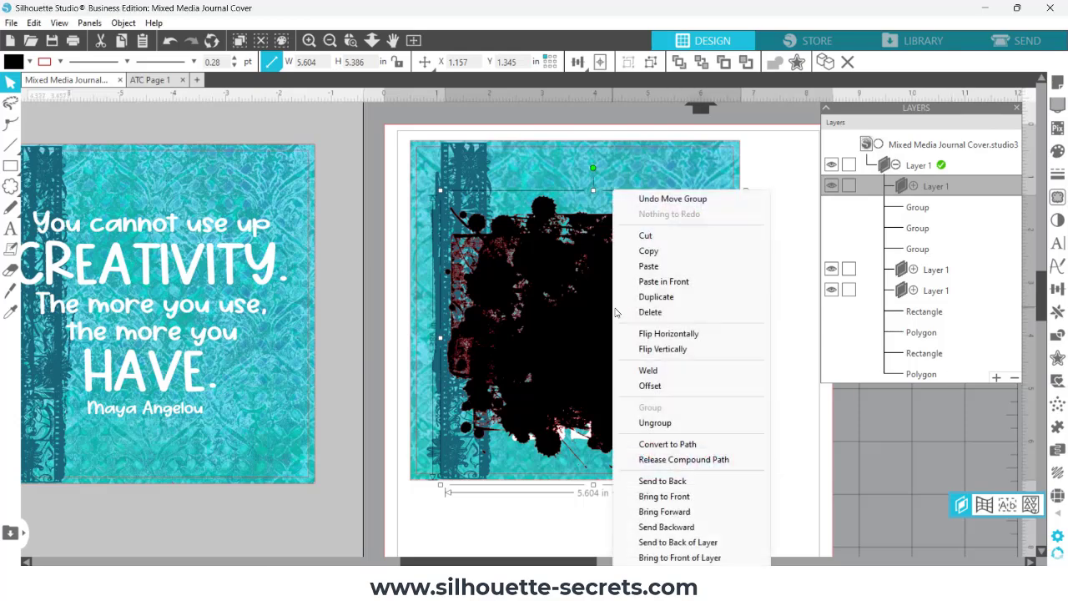
click(676, 528)
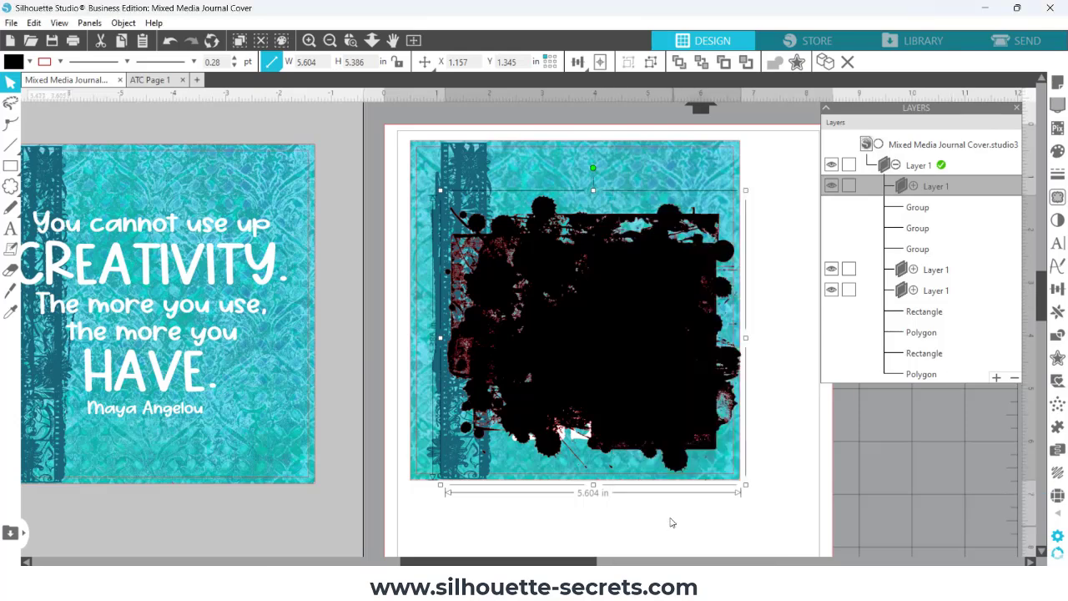
right_click(541, 333)
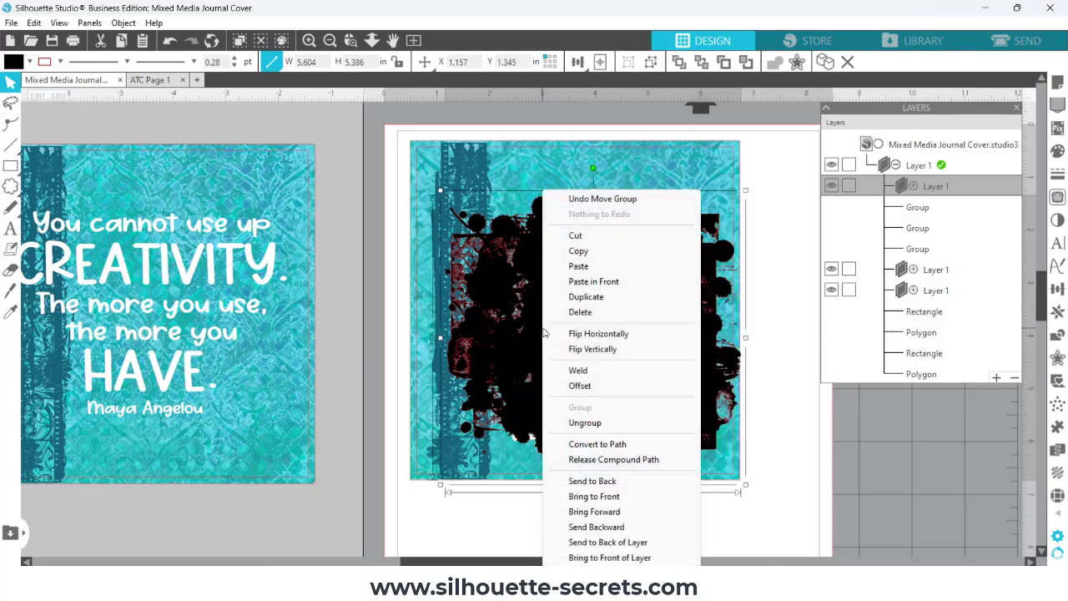
click(593, 527)
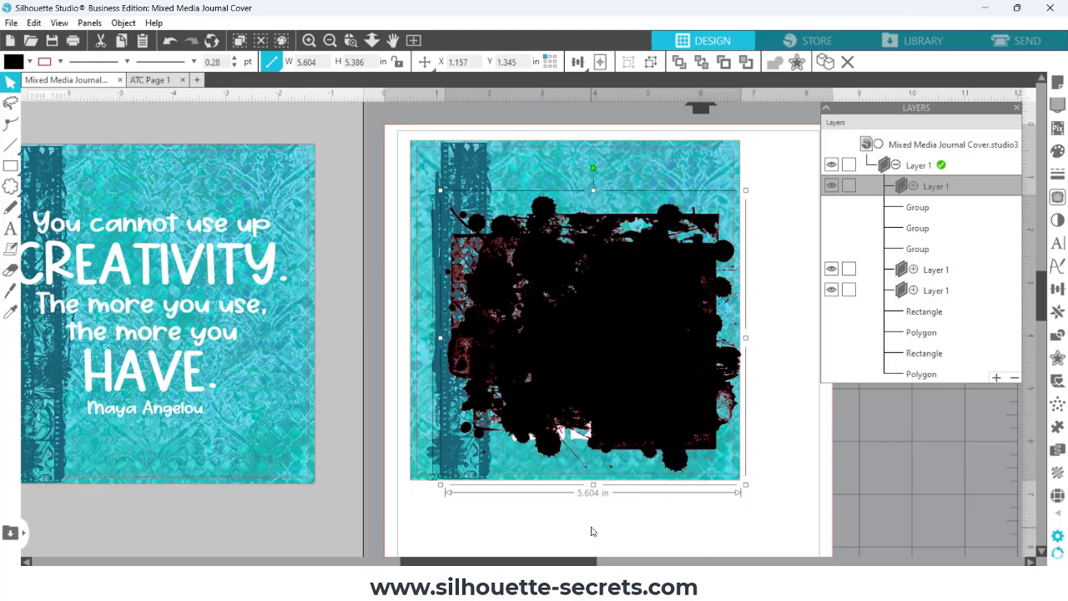
click(929, 188)
drag(932, 276, 931, 274)
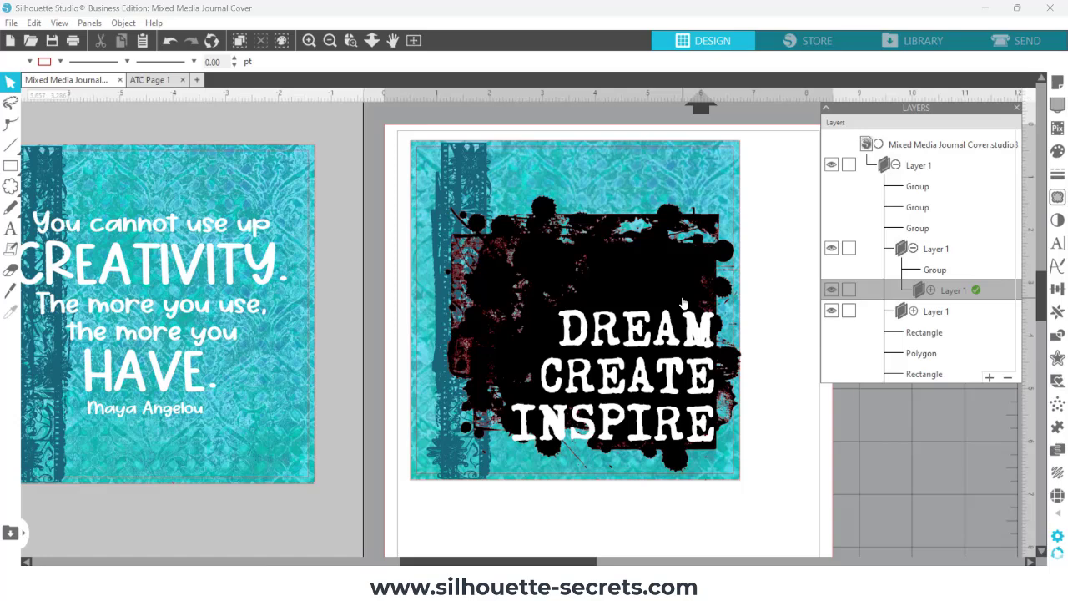
Scale the grunge design down to about 5.45 in wide, nearer the square's upper left, and remove its red outline
click(624, 281)
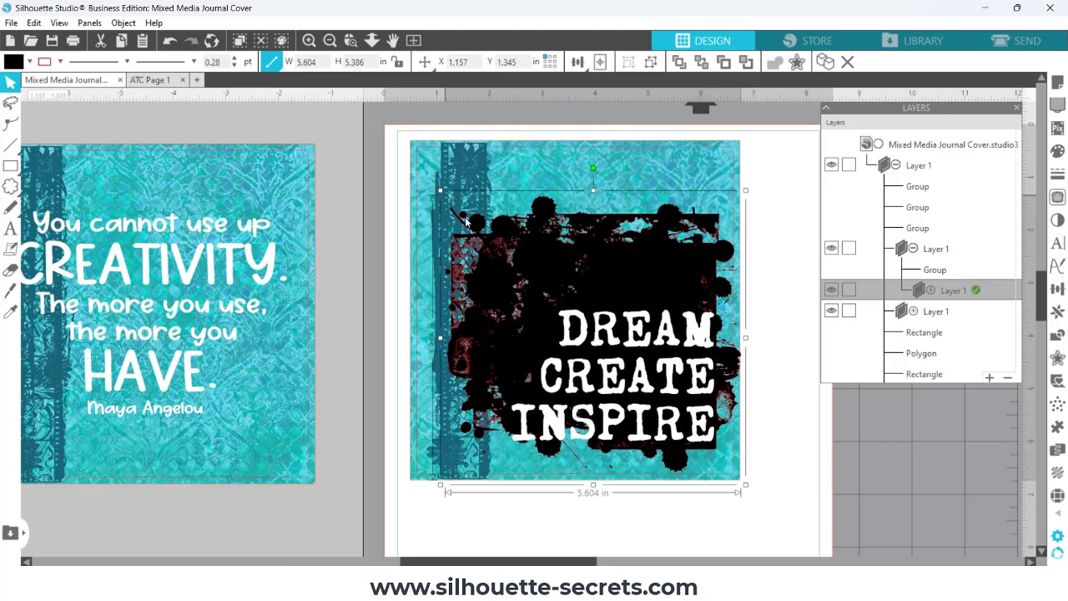
drag(465, 219, 477, 236)
drag(481, 240, 442, 214)
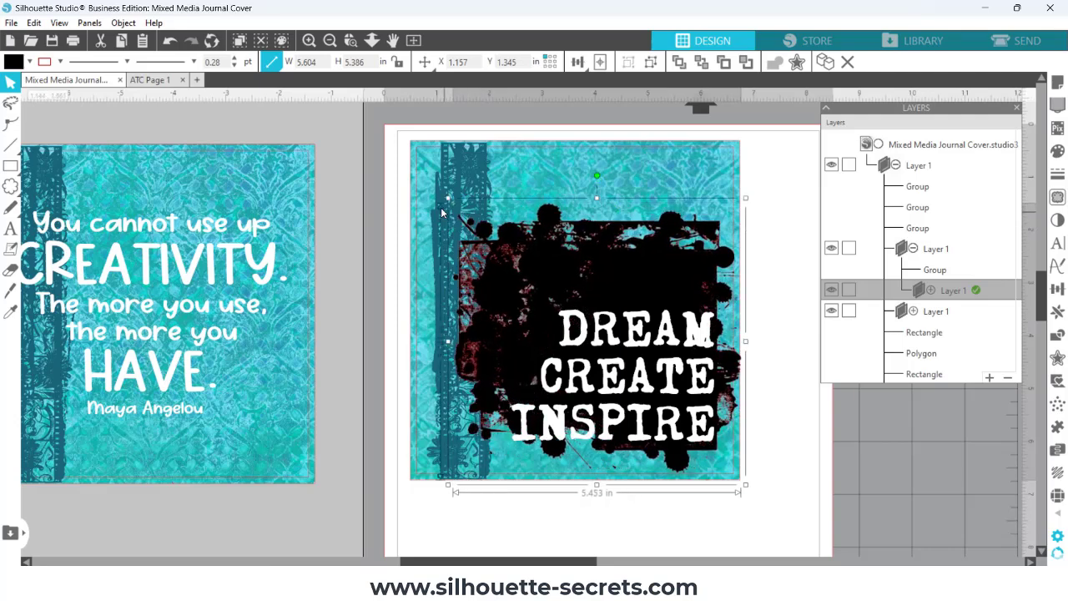
mouse_move(607, 287)
mouse_down()
mouse_move(590, 266)
mouse_move(597, 274)
mouse_up()
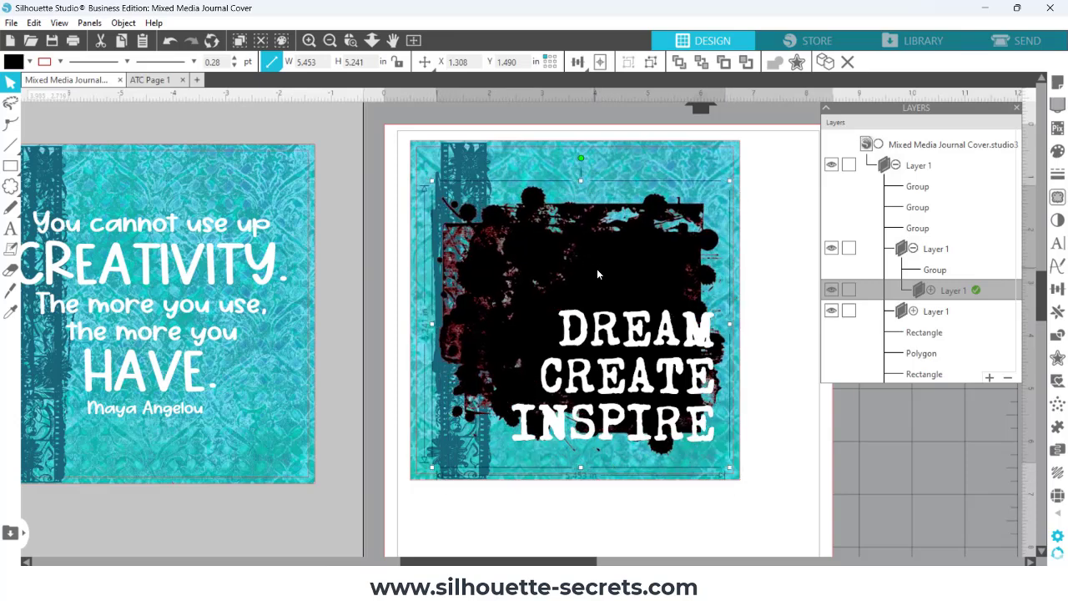
click(60, 61)
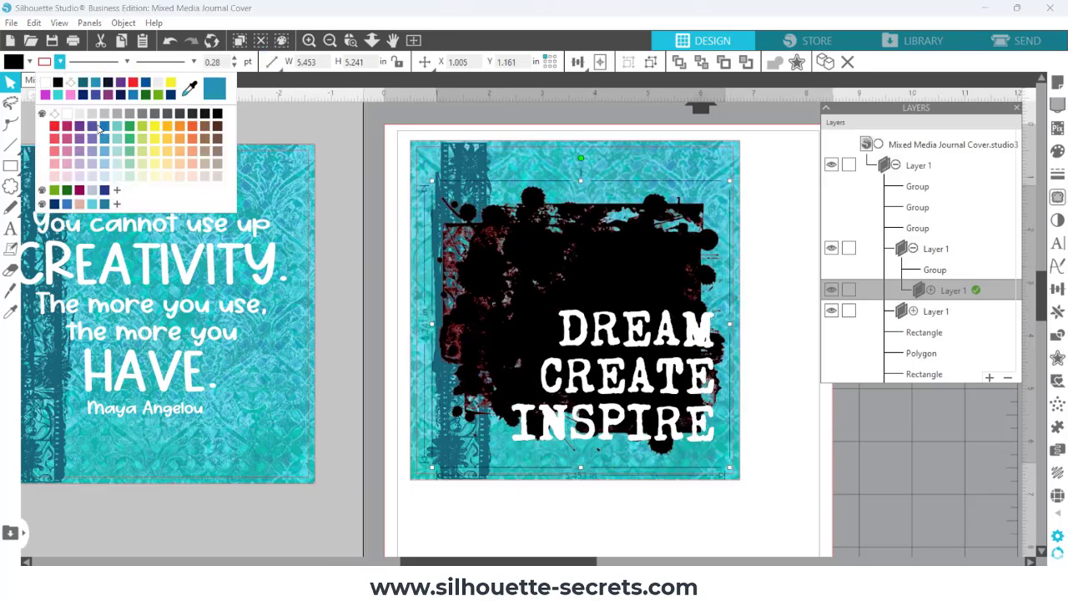
click(631, 359)
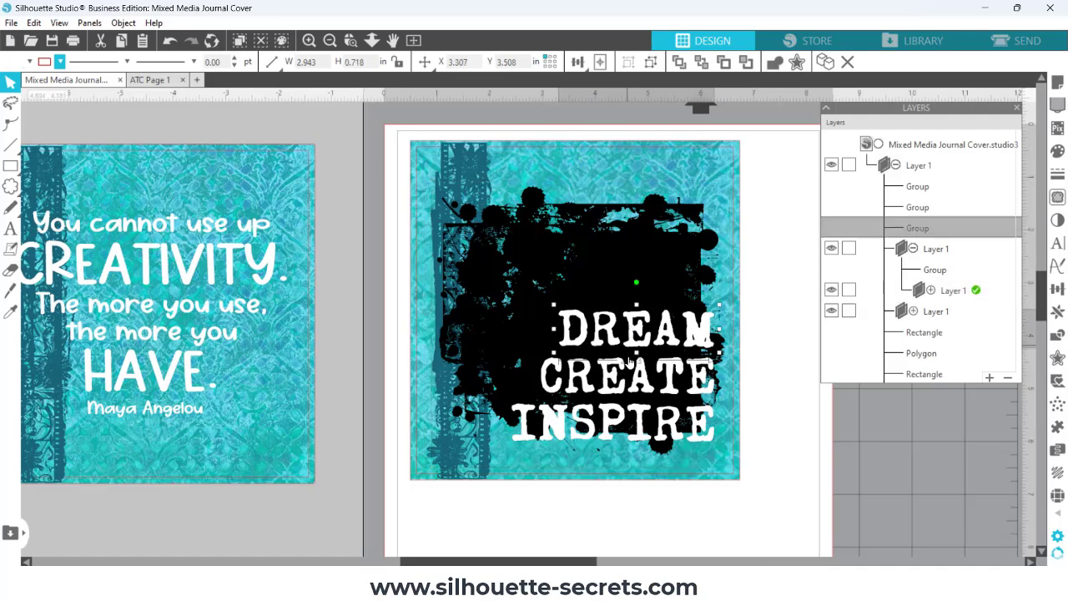
shift+click(639, 377)
shift+click(640, 423)
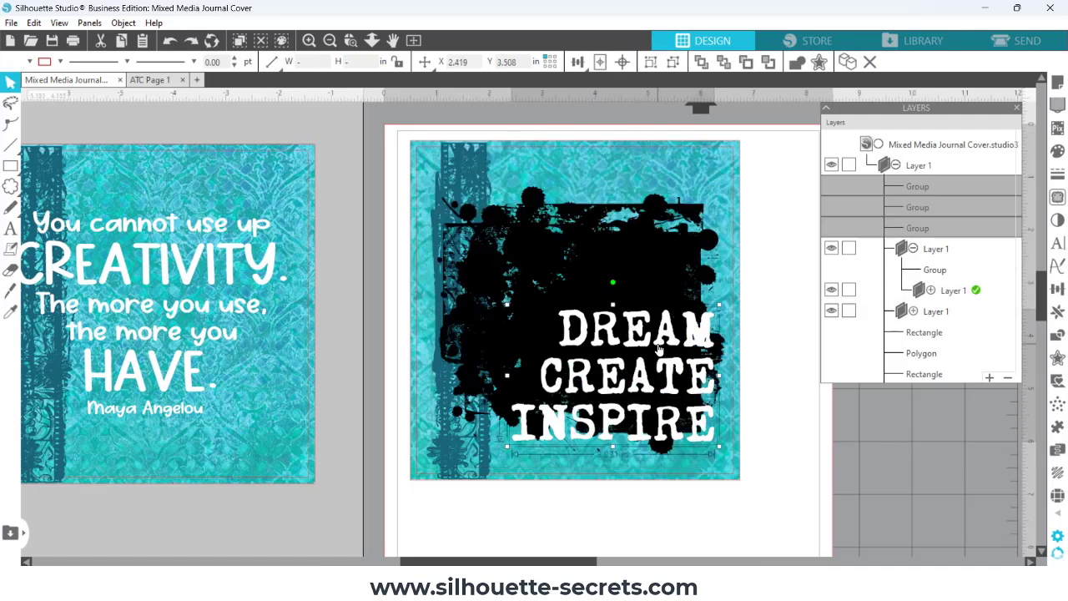
click(693, 364)
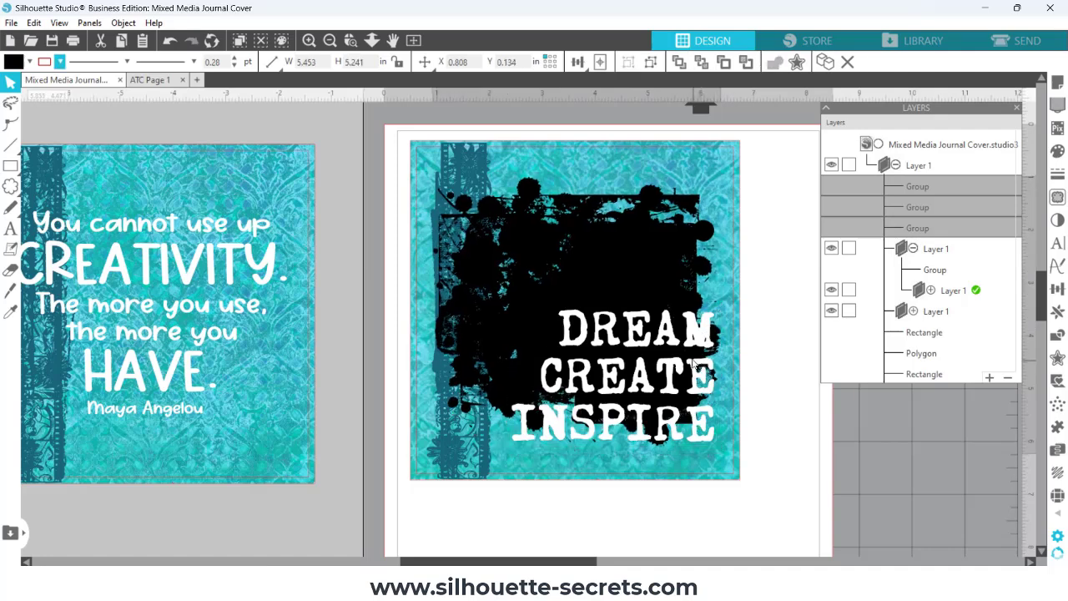
click(792, 362)
Move the words DREAM, CREATE and INSPIRE together up and inward so they sit inside the grunge shape
click(698, 341)
shift+click(699, 429)
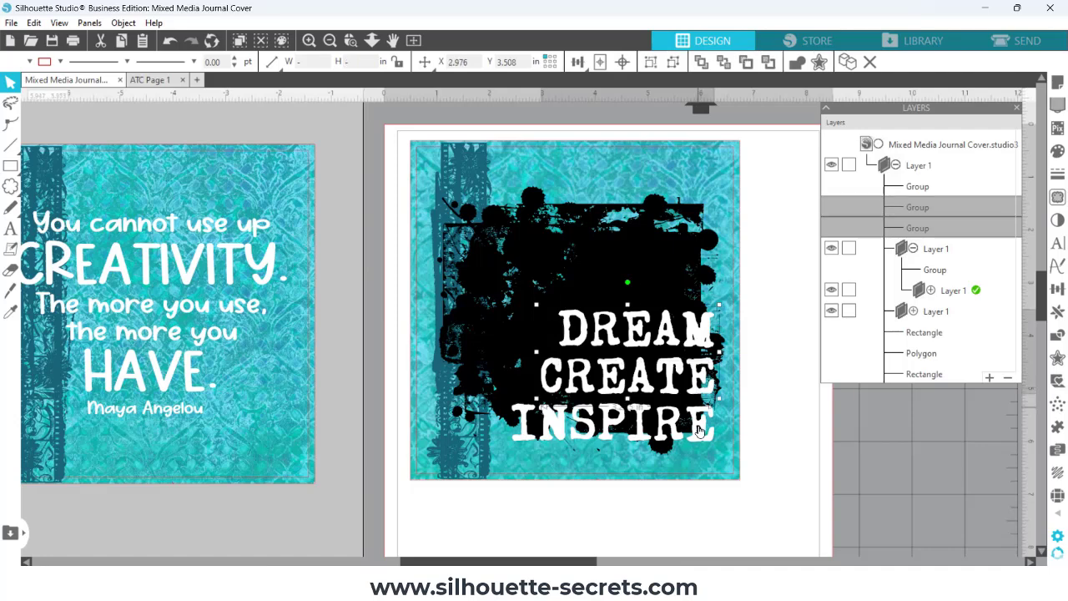
shift+click(699, 429)
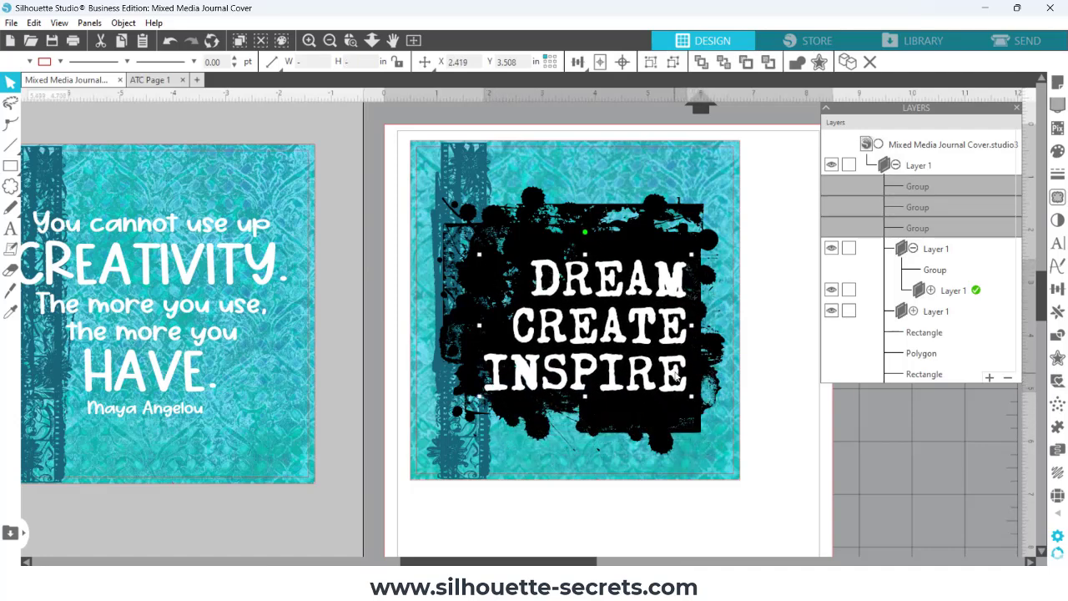
drag(676, 377, 685, 384)
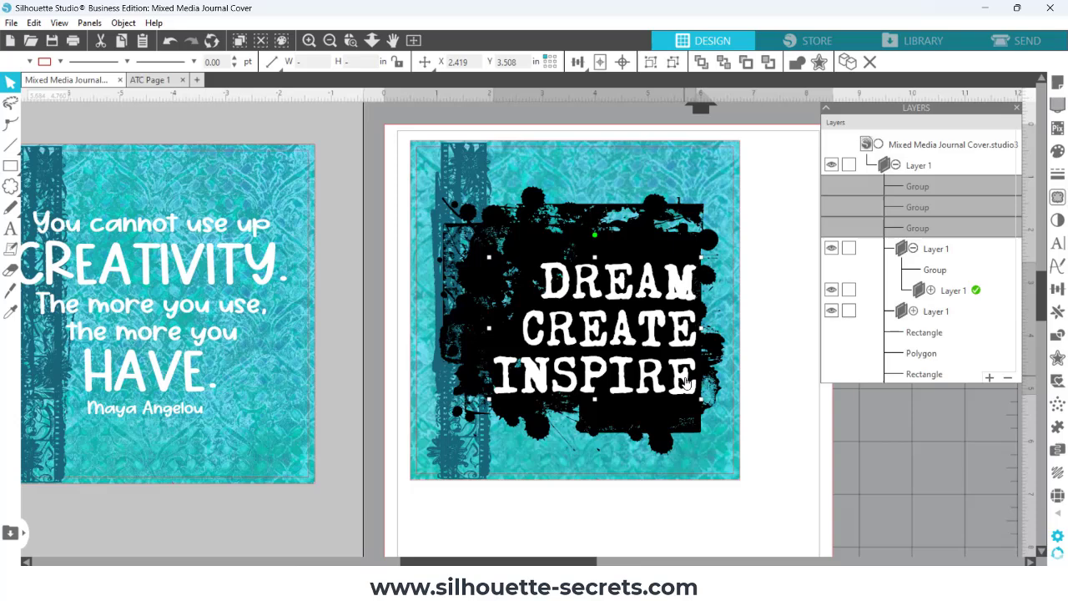
Scale the grunge design and the three words together to about 5.25 in wide and reposition them higher on the square
click(658, 447)
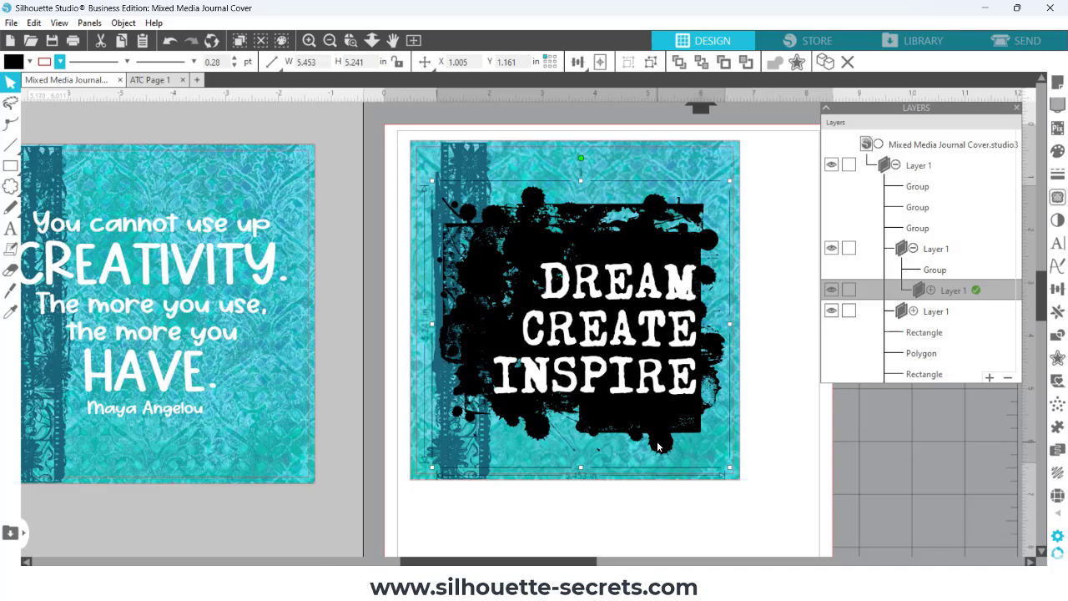
click(777, 373)
click(641, 409)
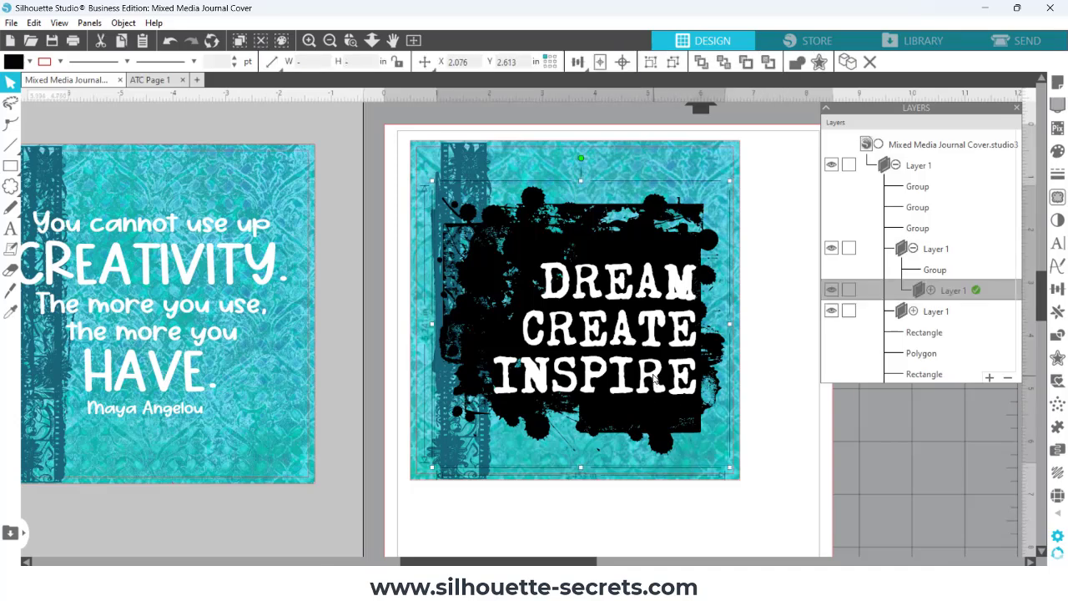
shift+click(652, 326)
shift+click(649, 292)
shift+click(654, 284)
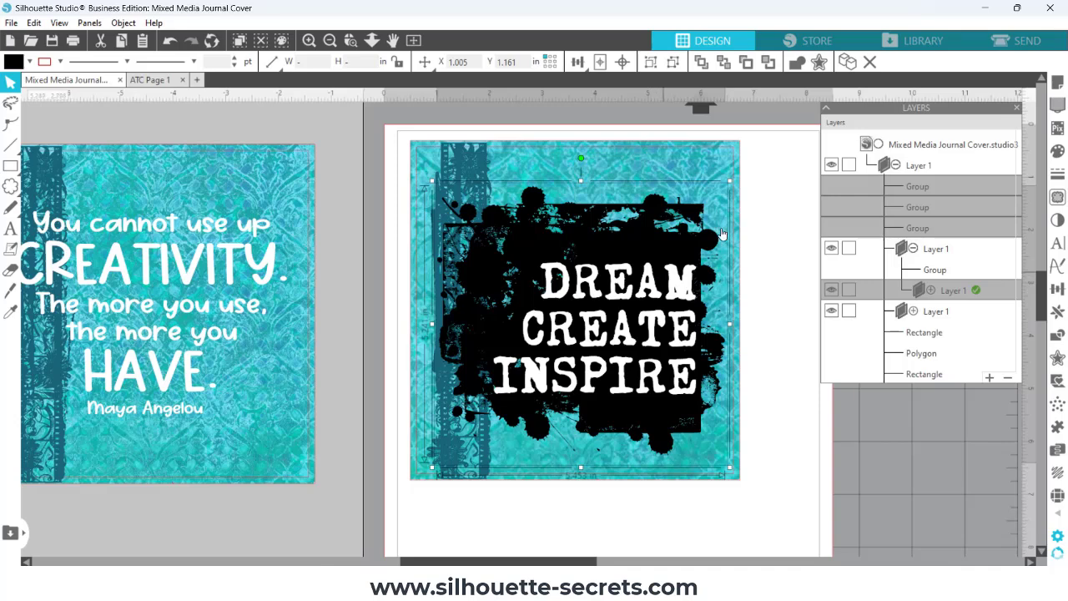
drag(725, 192, 719, 201)
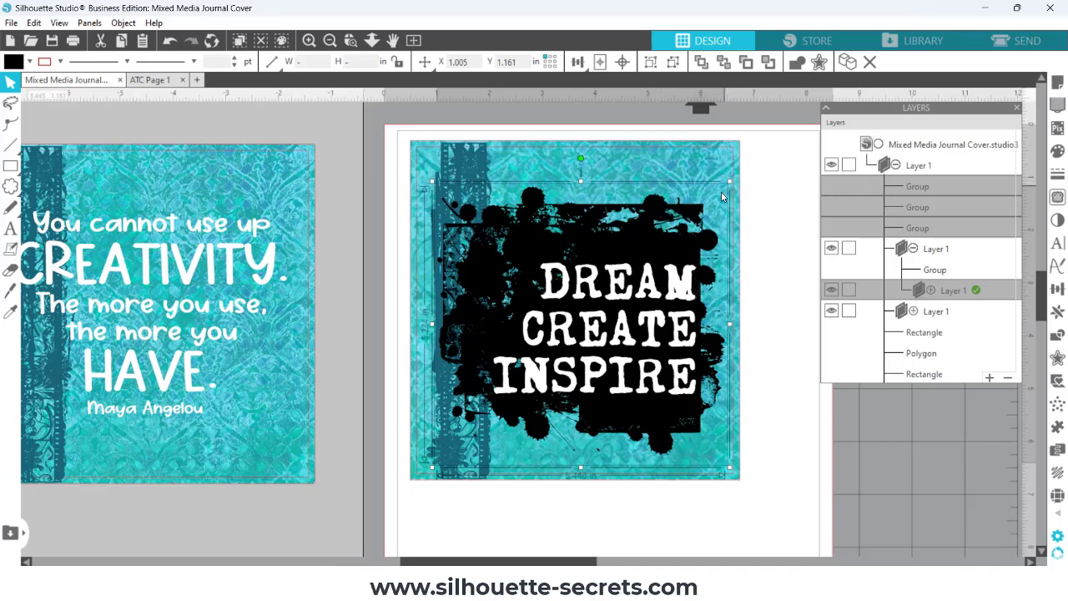
drag(666, 248, 676, 228)
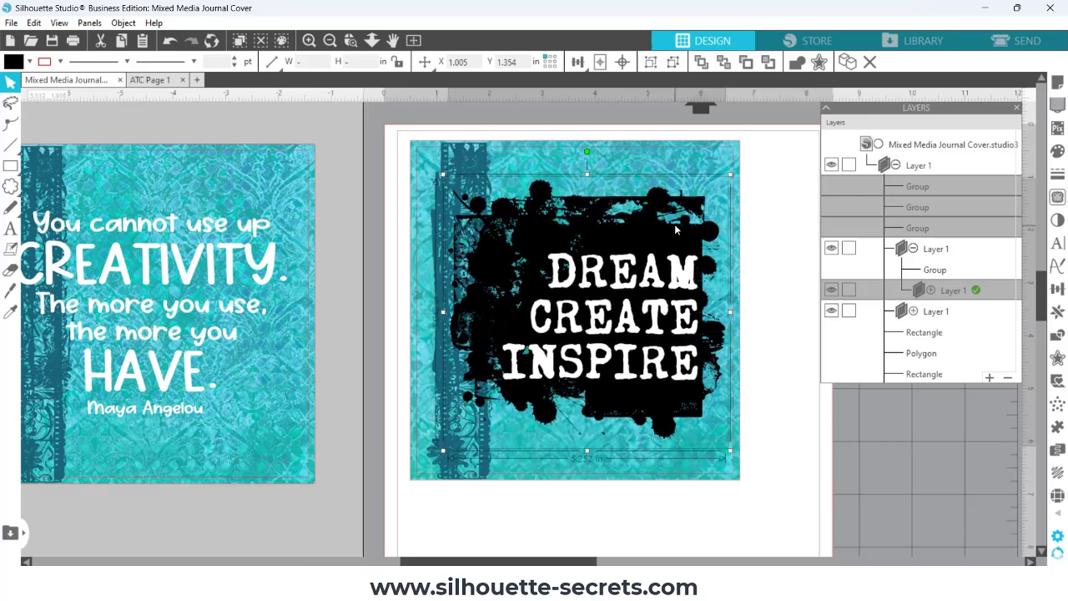
Move DREAM, CREATE and INSPIRE together slightly higher within the grunge shape
click(773, 261)
click(672, 309)
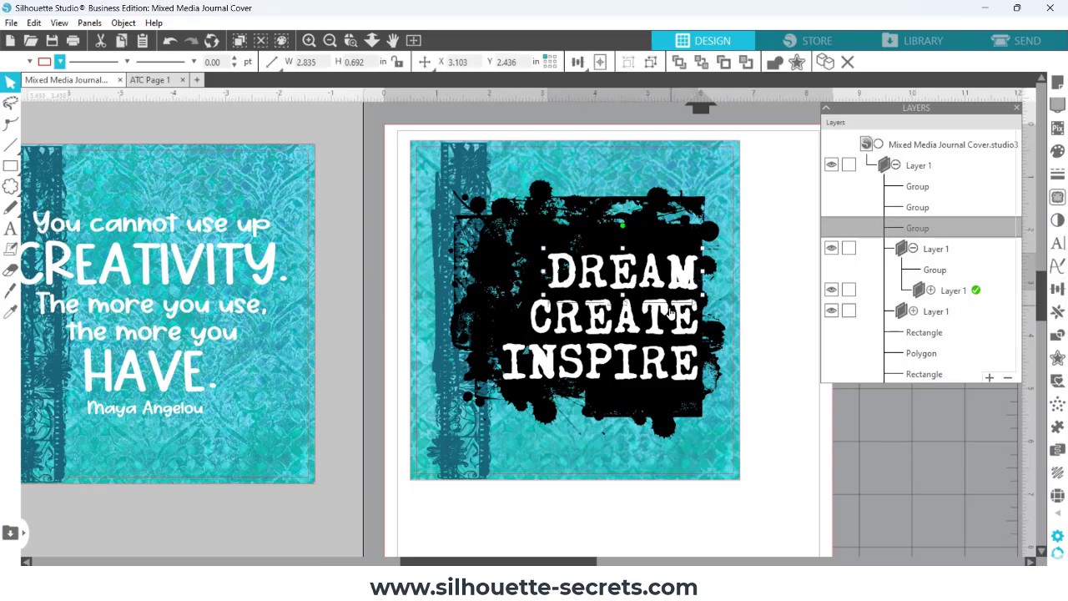
shift+click(668, 315)
shift+click(658, 366)
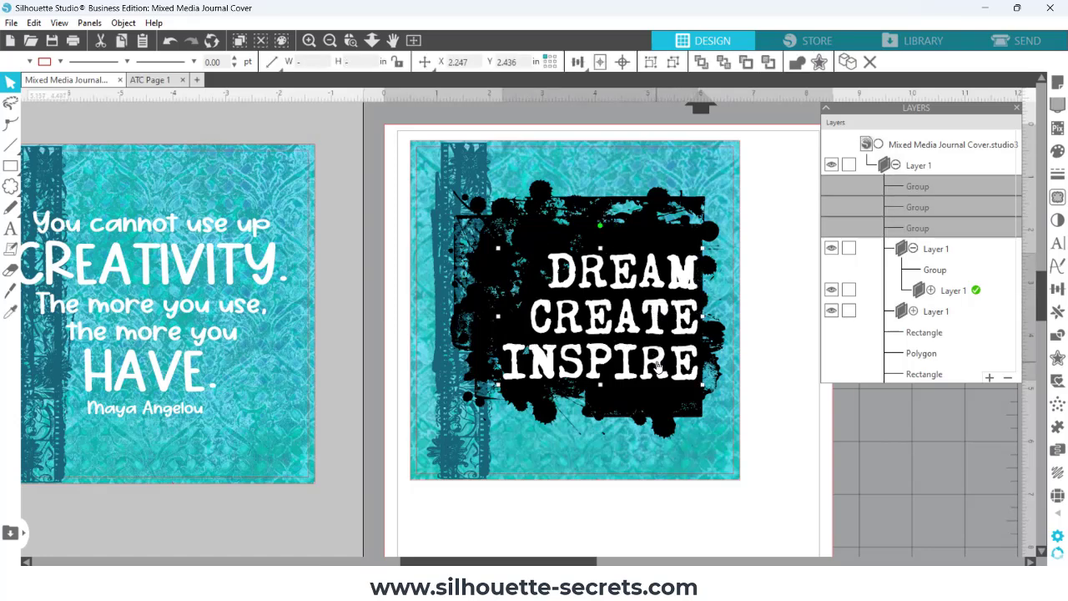
drag(658, 365, 657, 353)
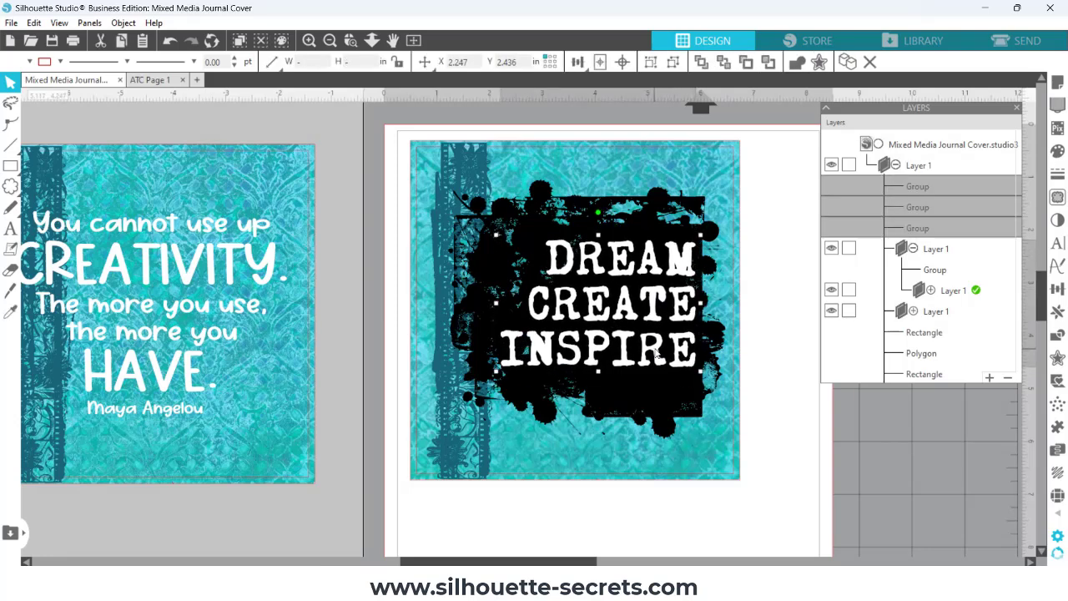
Fill the grunge design with the blue colour 2793B6
click(692, 388)
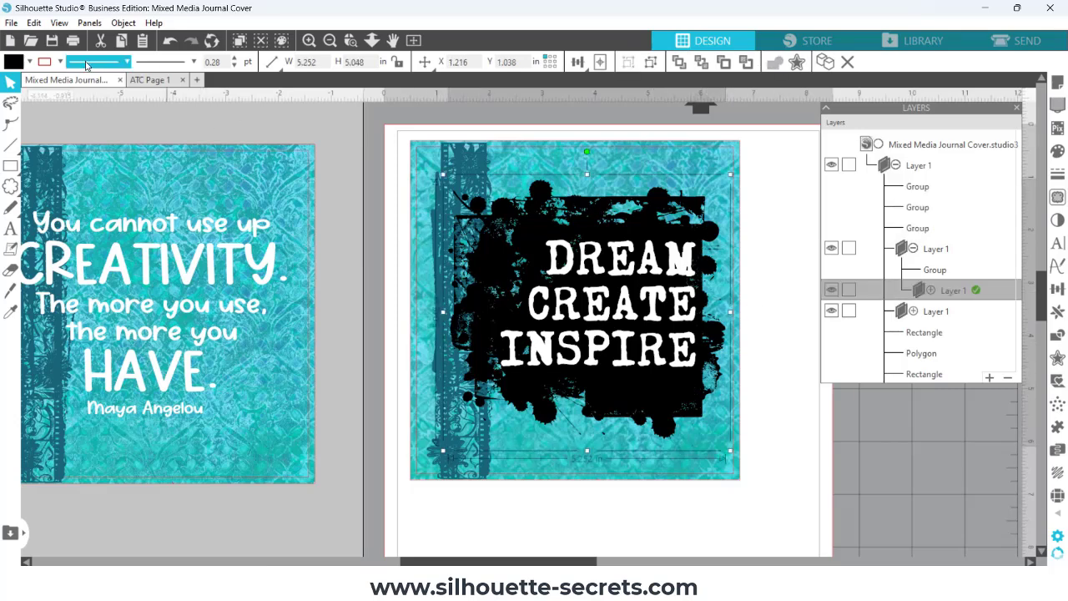
click(1058, 151)
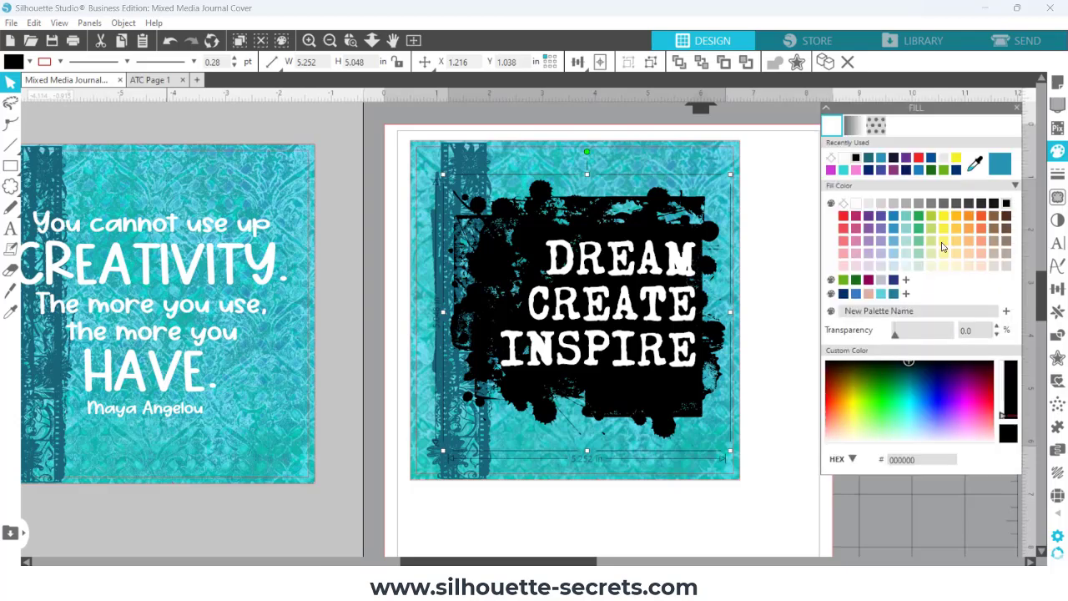
drag(902, 338, 924, 339)
click(1005, 170)
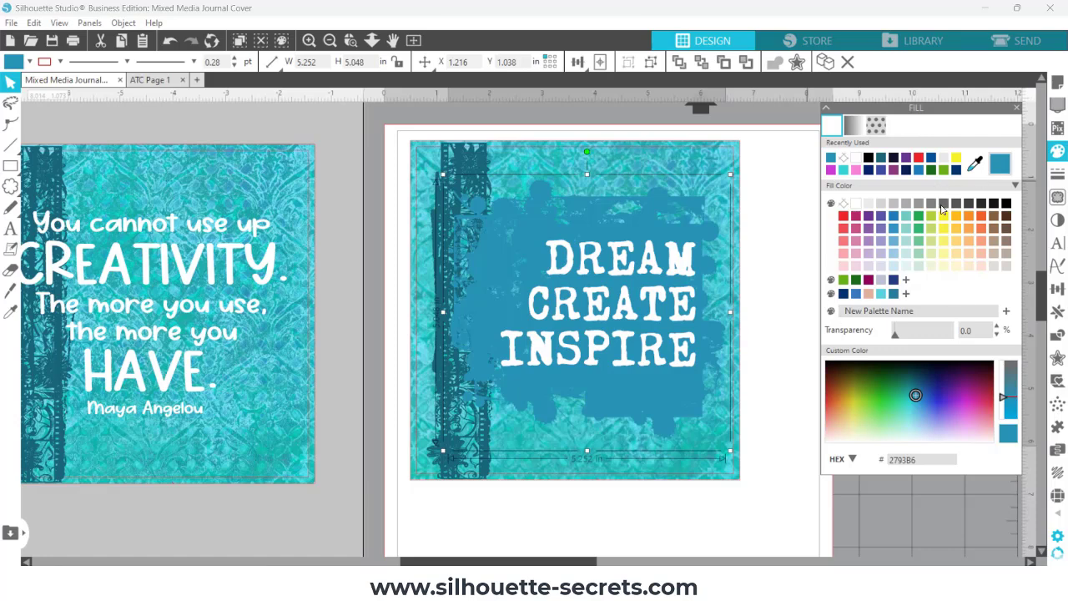
Recolour the grunge design dark teal, hex 206373, starting from a teal sampled from the patterned square
click(976, 165)
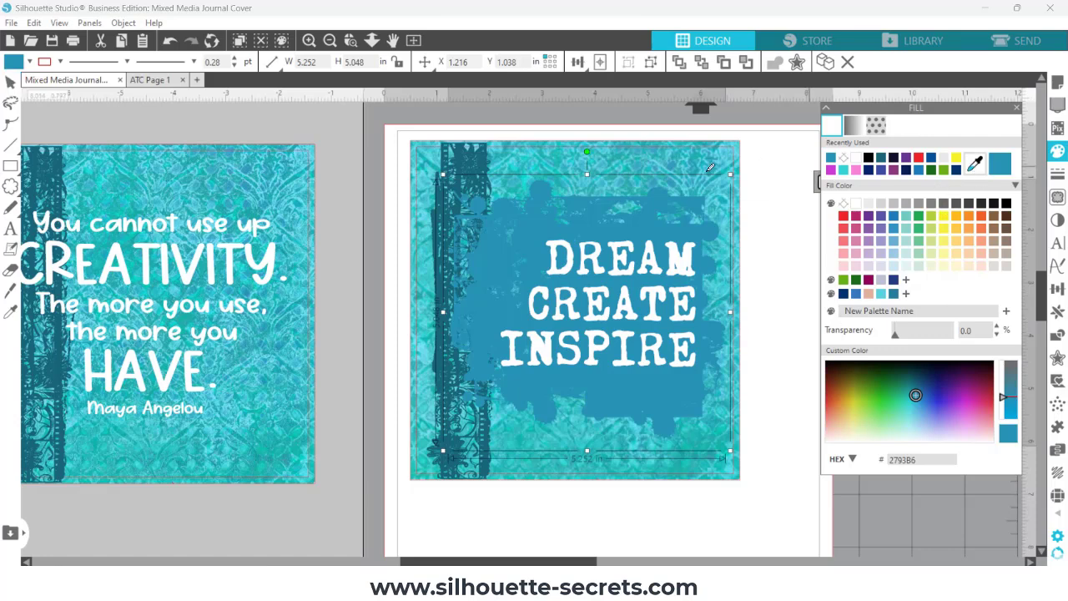
click(616, 174)
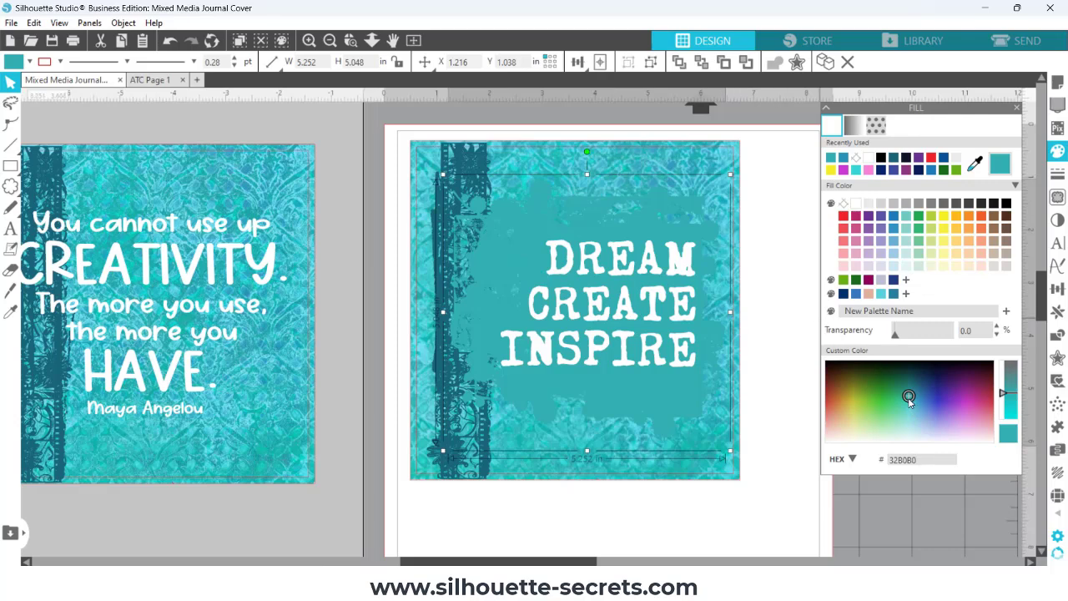
drag(909, 395, 915, 384)
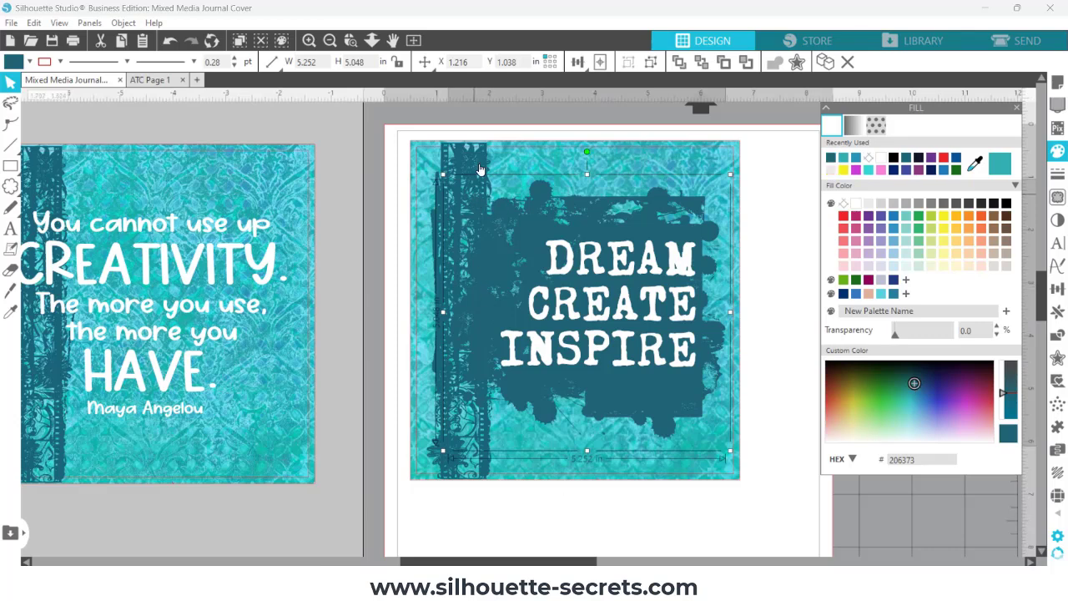
click(772, 223)
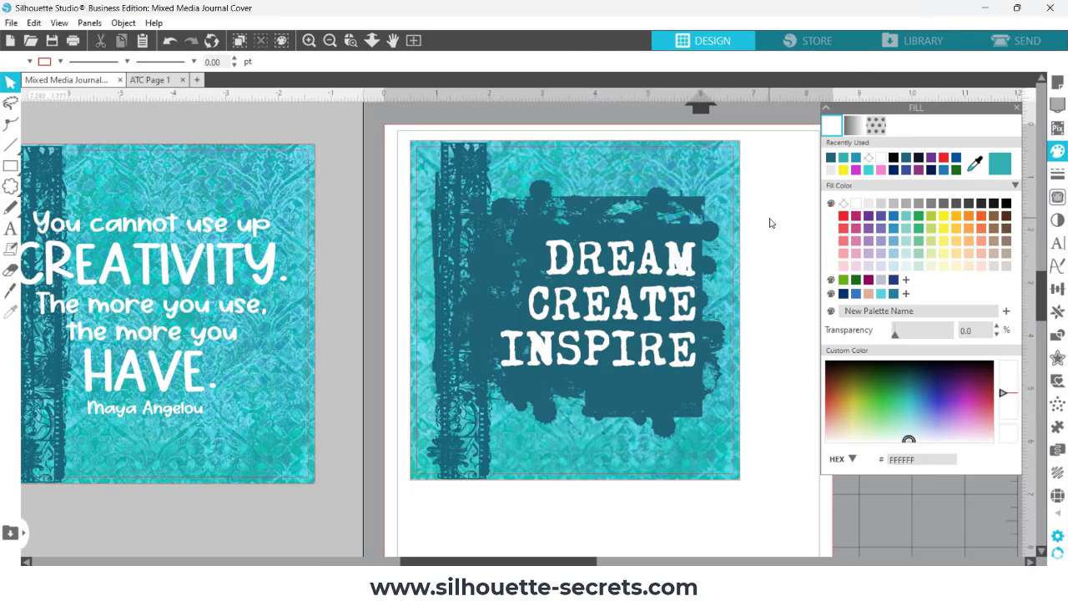
Raise the word DREAM slightly and space the words DREAM, CREATE and INSPIRE evenly in the vertical direction
click(679, 264)
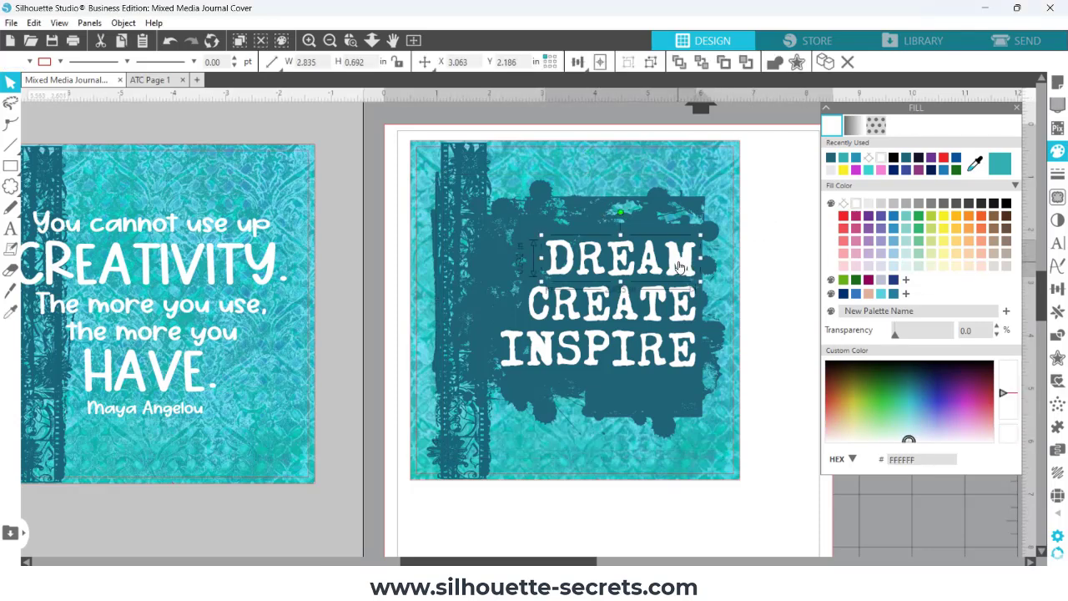
drag(678, 264, 679, 260)
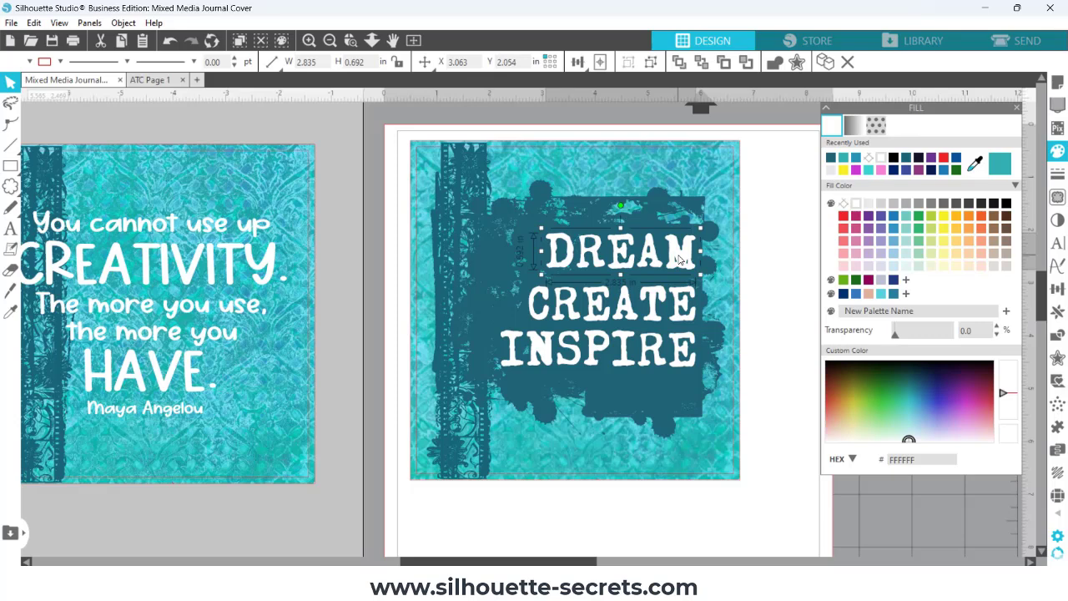
shift+click(672, 313)
shift+click(678, 357)
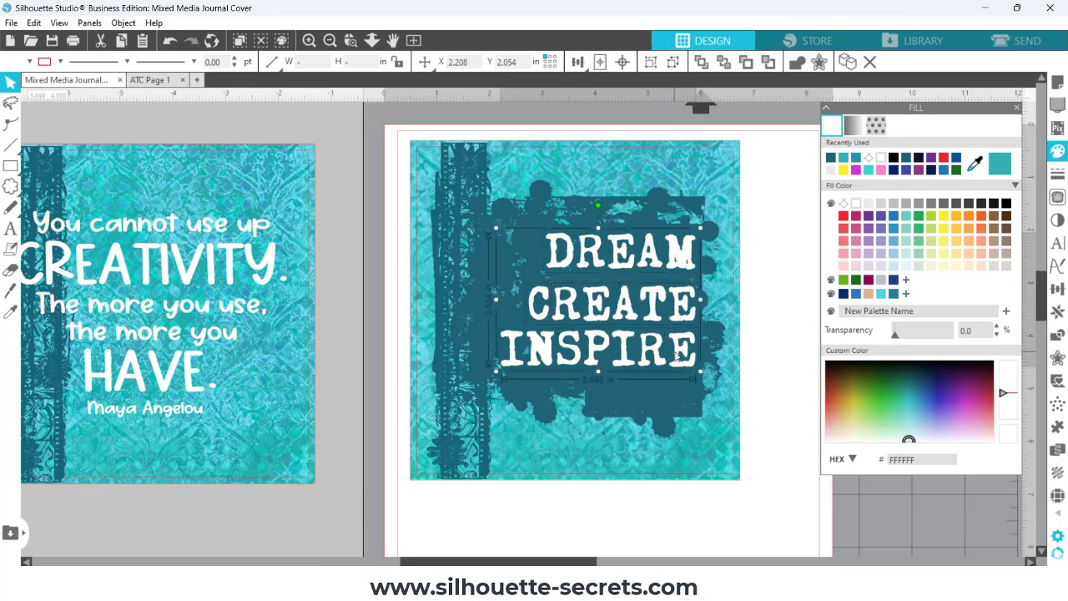
click(582, 64)
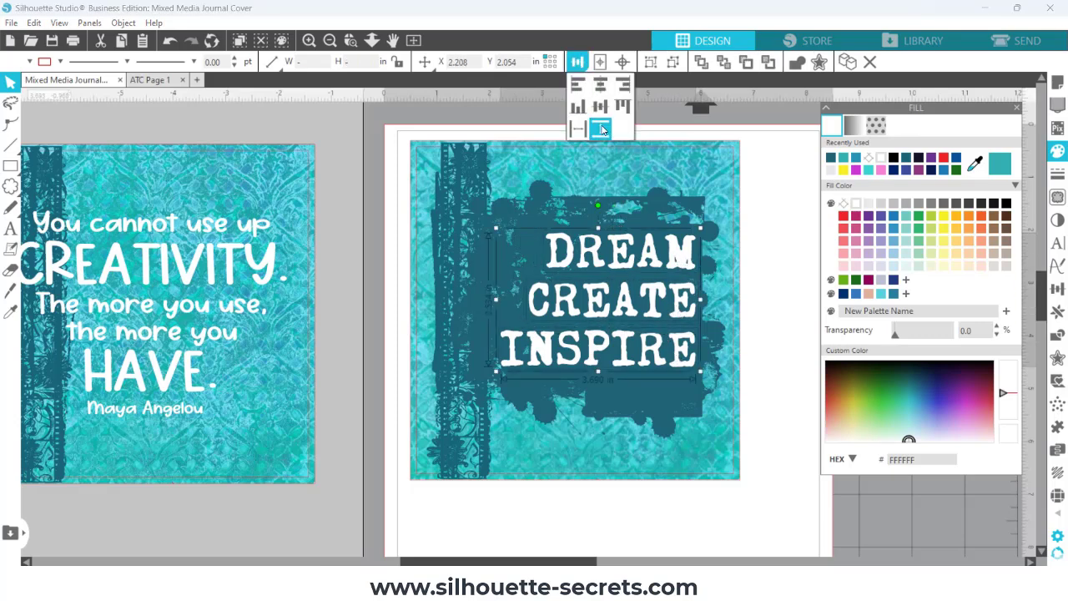
Fill the grunge shape with the blue 329EC2 sampled from the patterned square behind it
click(768, 269)
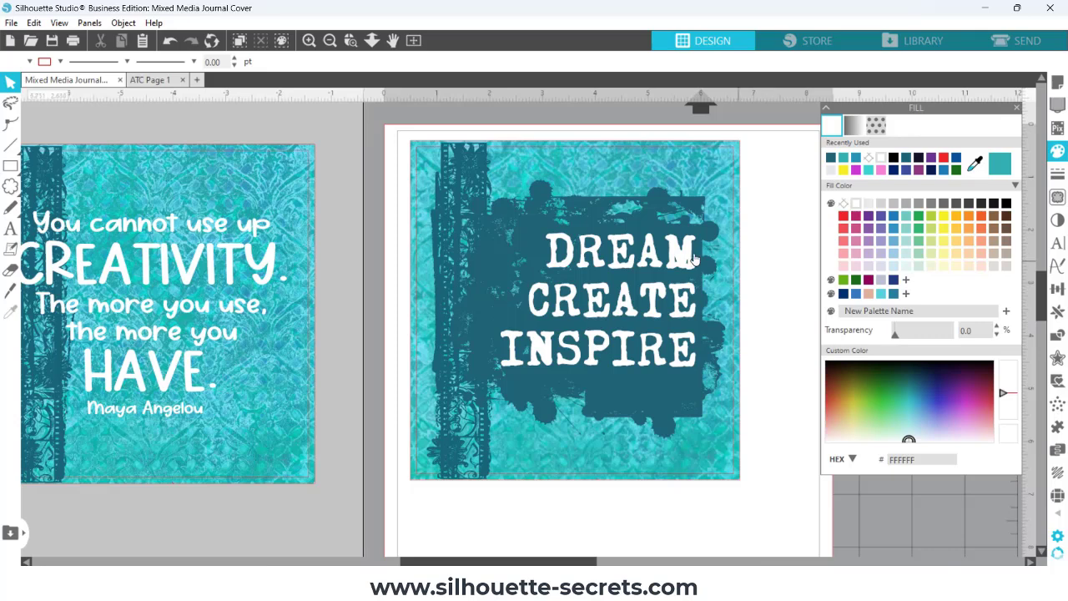
click(711, 234)
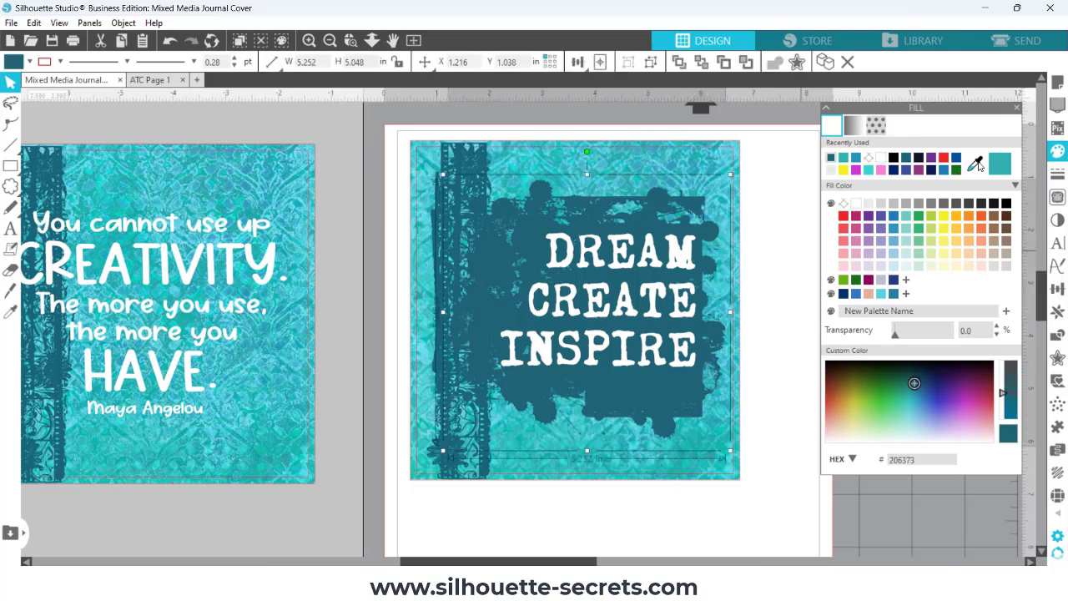
click(976, 164)
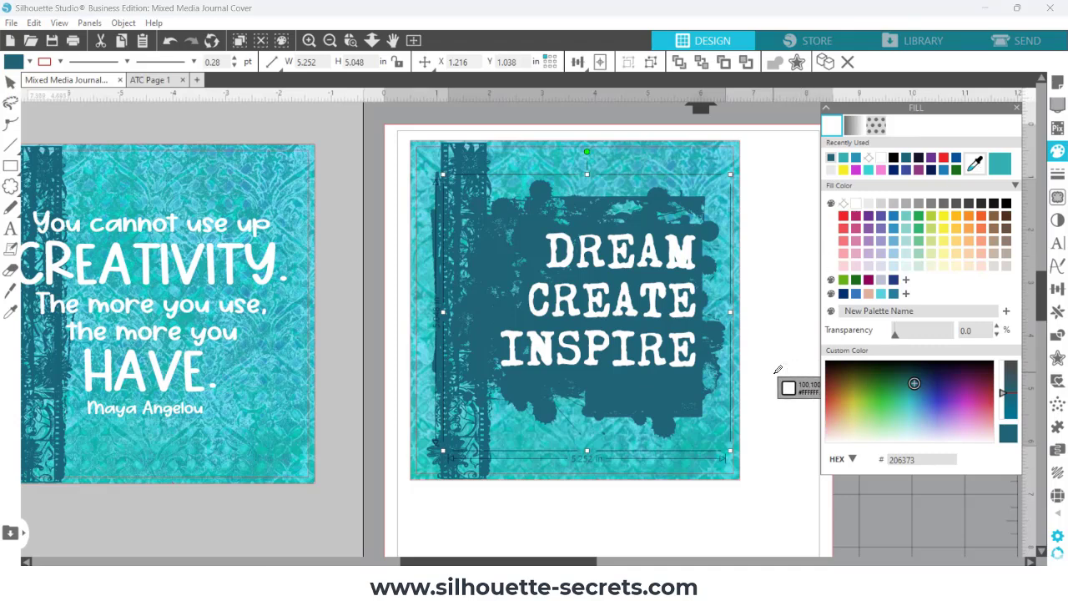
click(674, 163)
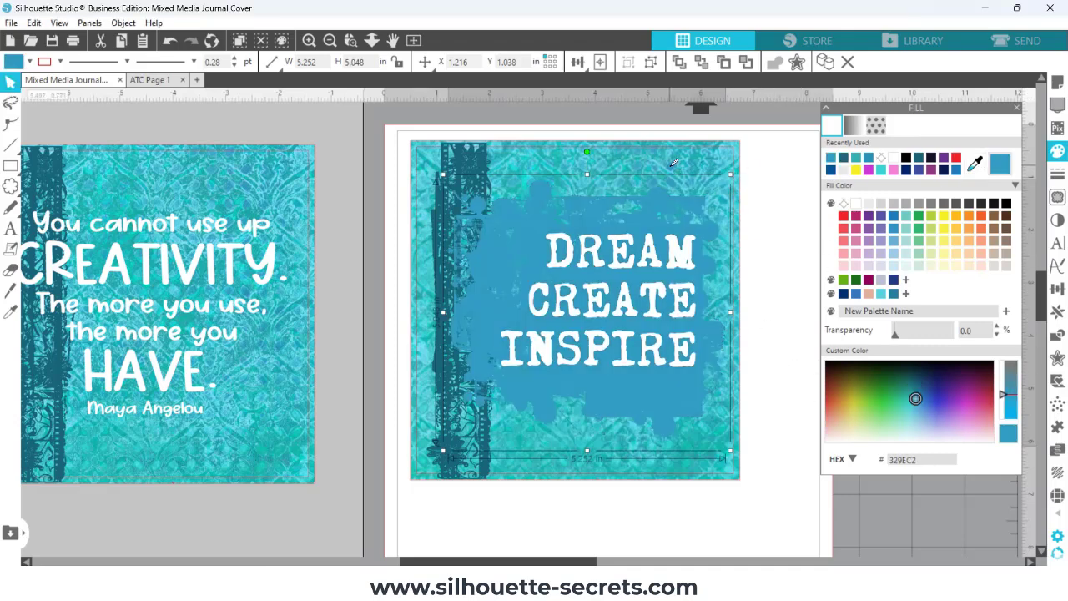
click(771, 251)
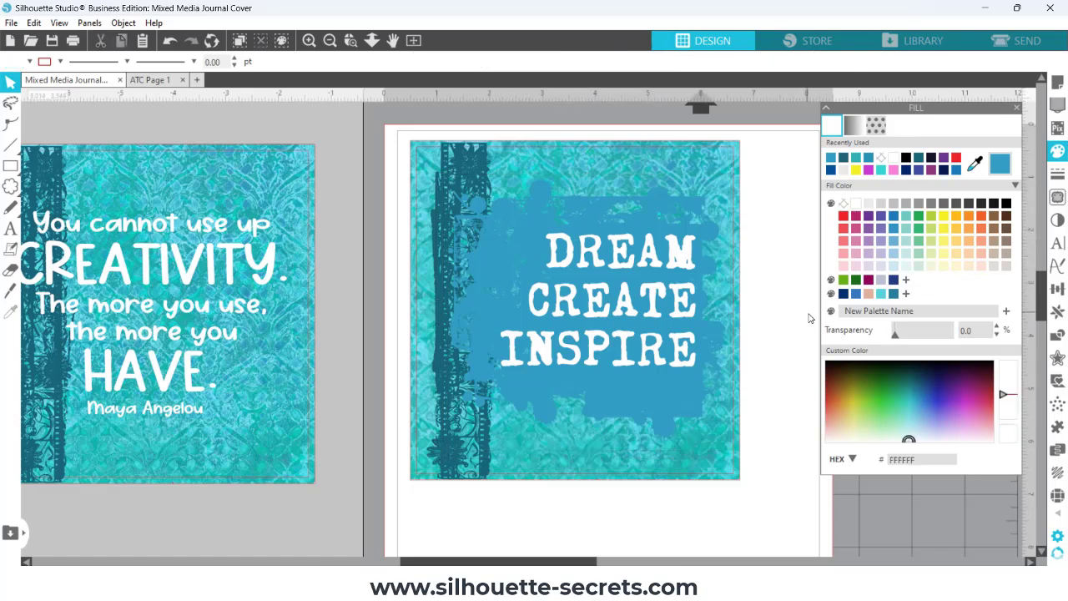
Try a slightly different custom blue on the grunge shape and undo the change
click(909, 442)
drag(910, 443, 916, 400)
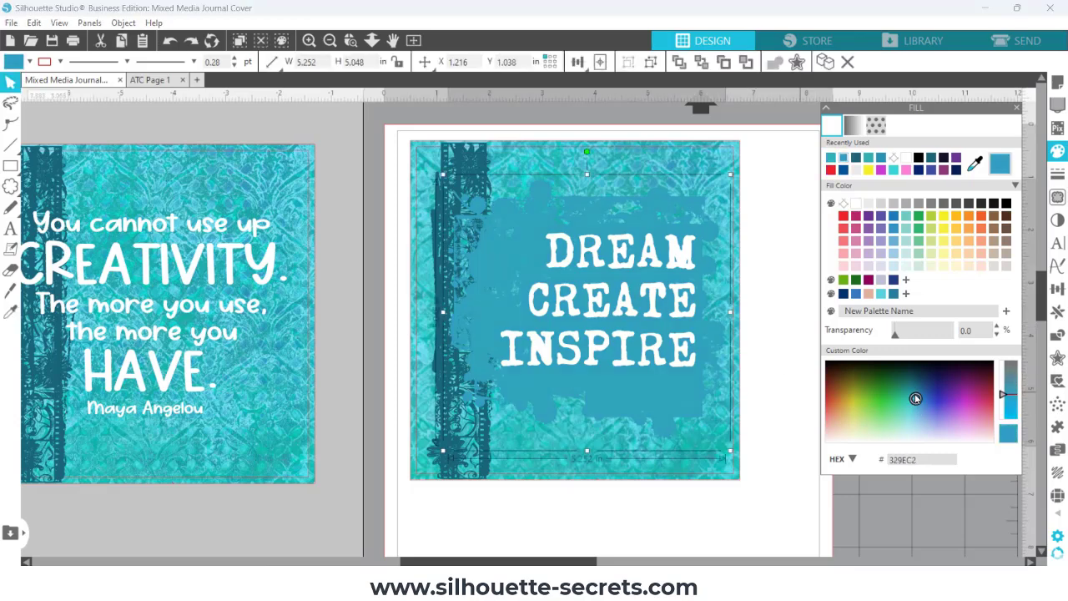
mouse_move(915, 399)
mouse_down()
mouse_move(914, 384)
mouse_move(919, 404)
mouse_up()
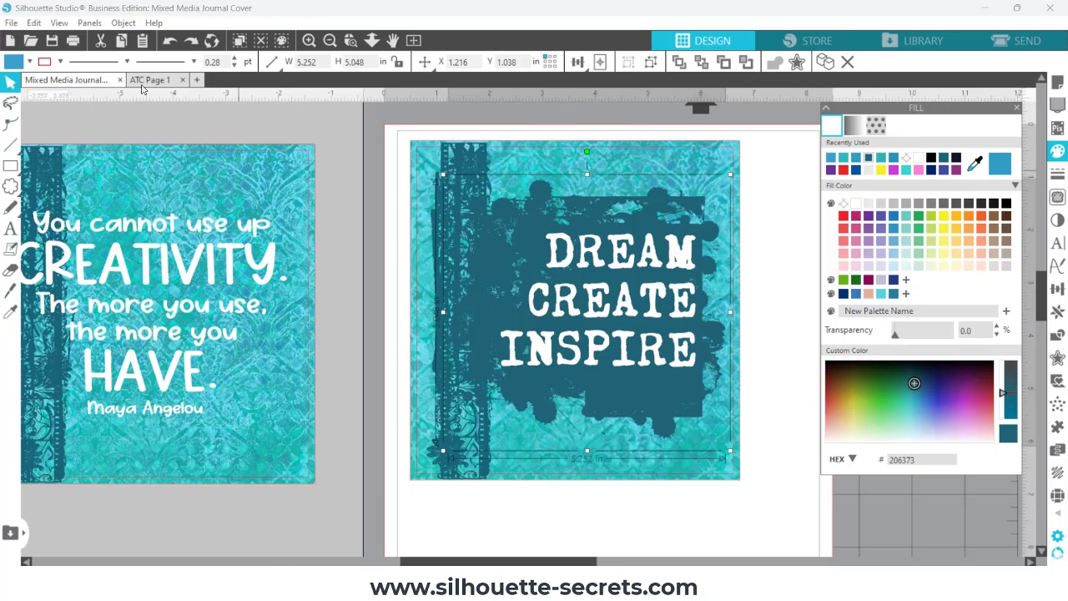
key(ctrl+z)
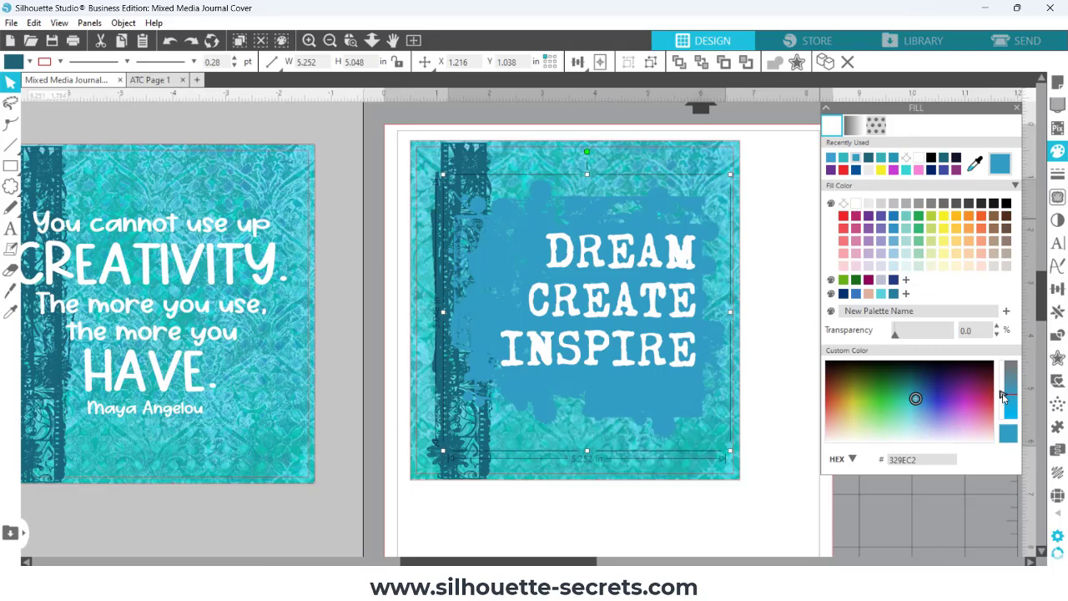
Raise the saturation of the grunge shape's blue fill, settling on 27A3CC
drag(1004, 401, 1006, 414)
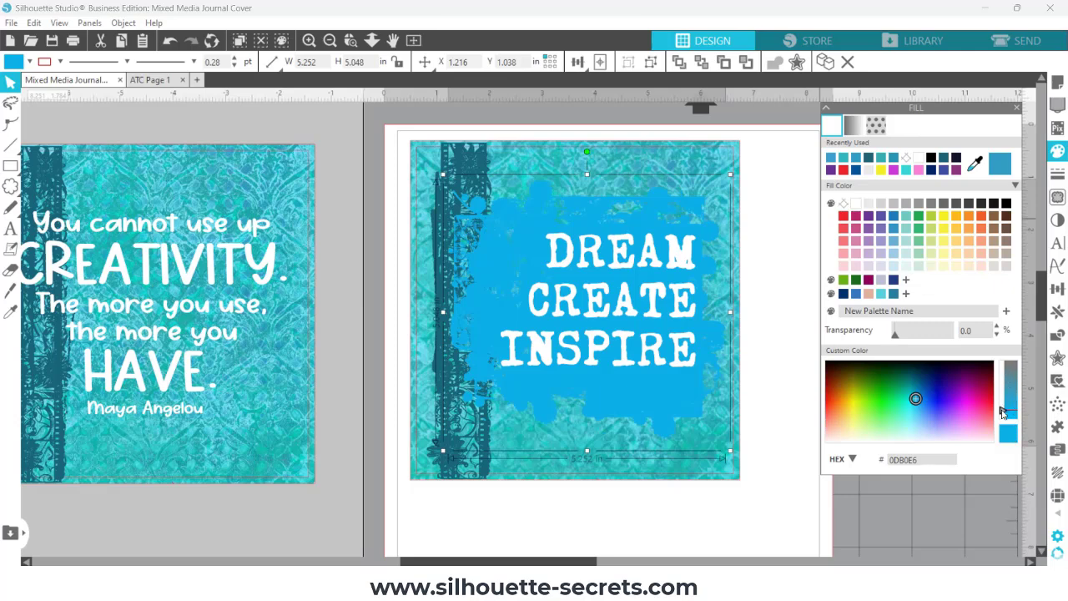
drag(1004, 407, 1004, 402)
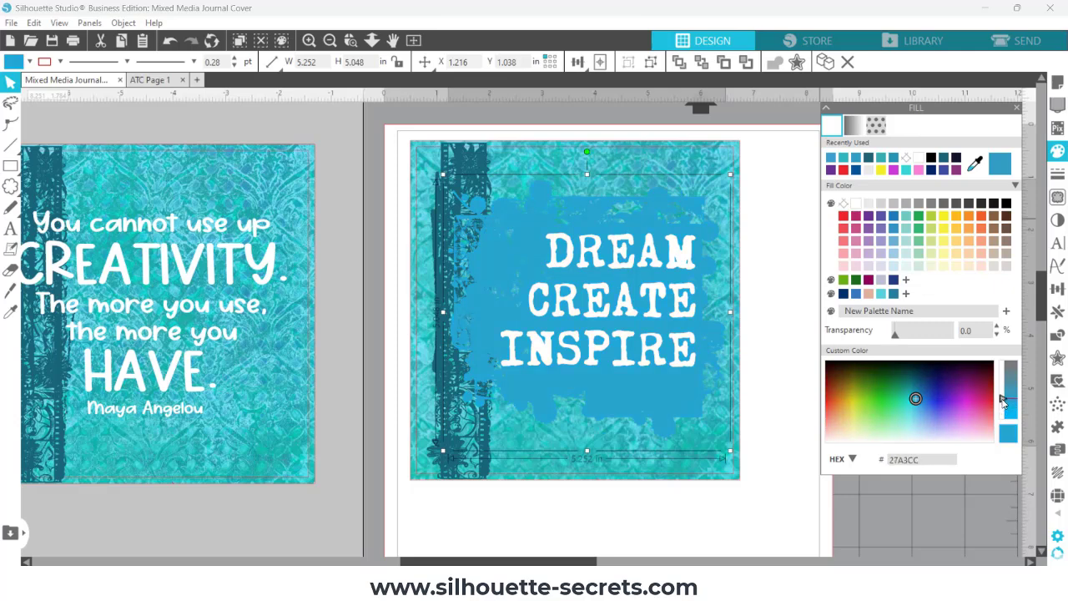
click(774, 382)
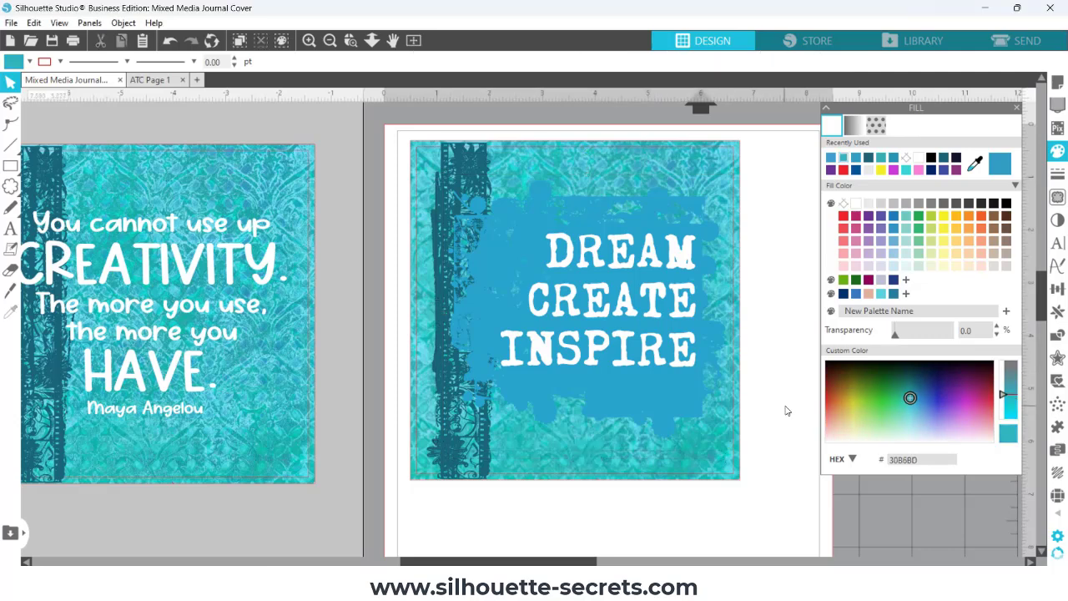
Desaturate the grunge shape's fill to the muted blue-grey 5F8794
click(1004, 391)
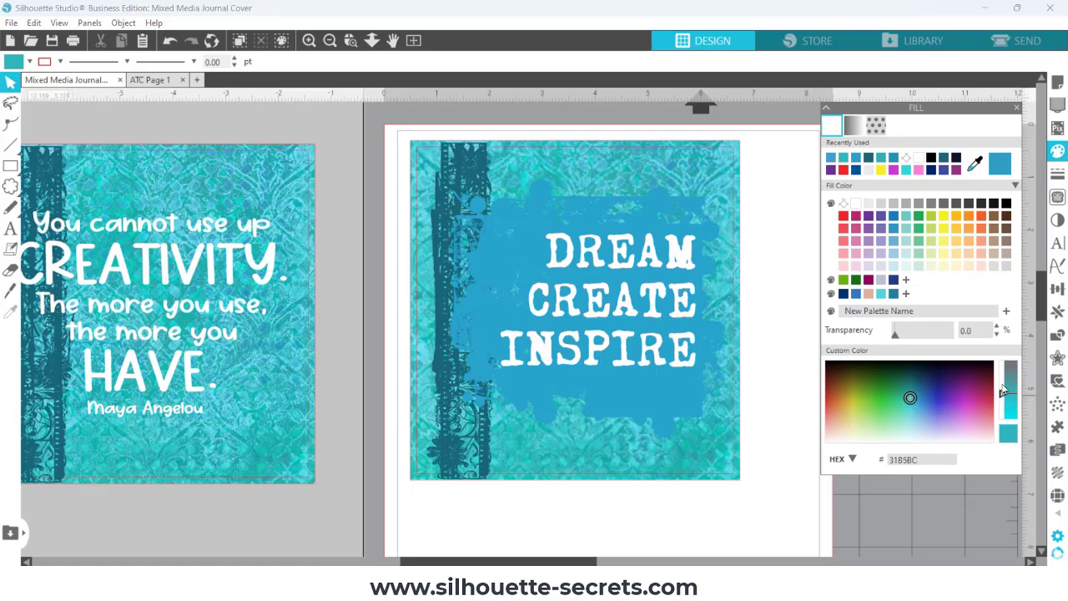
drag(1004, 390, 1005, 373)
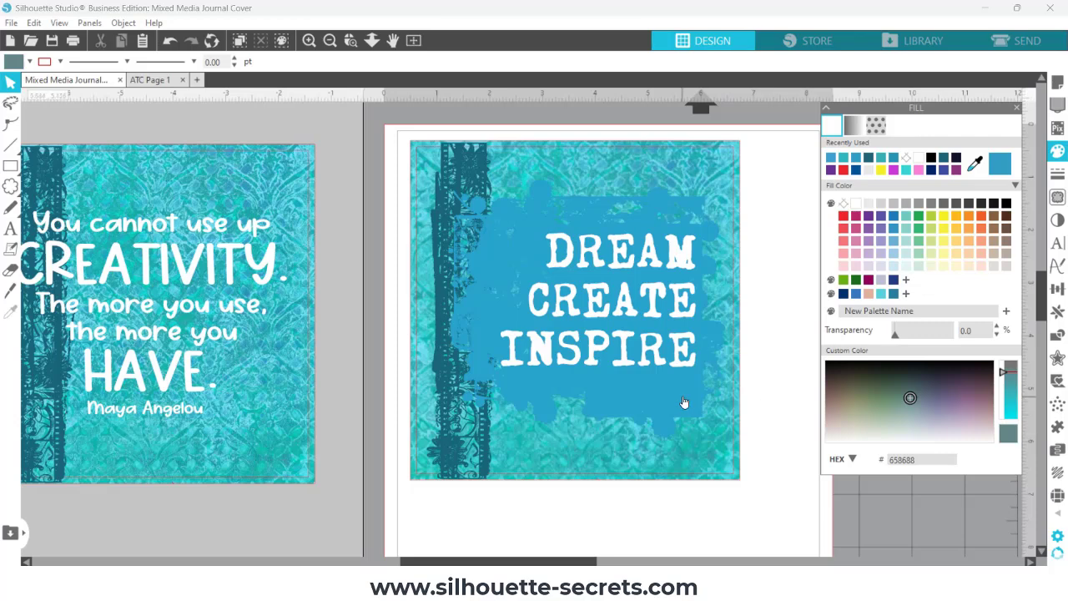
click(717, 397)
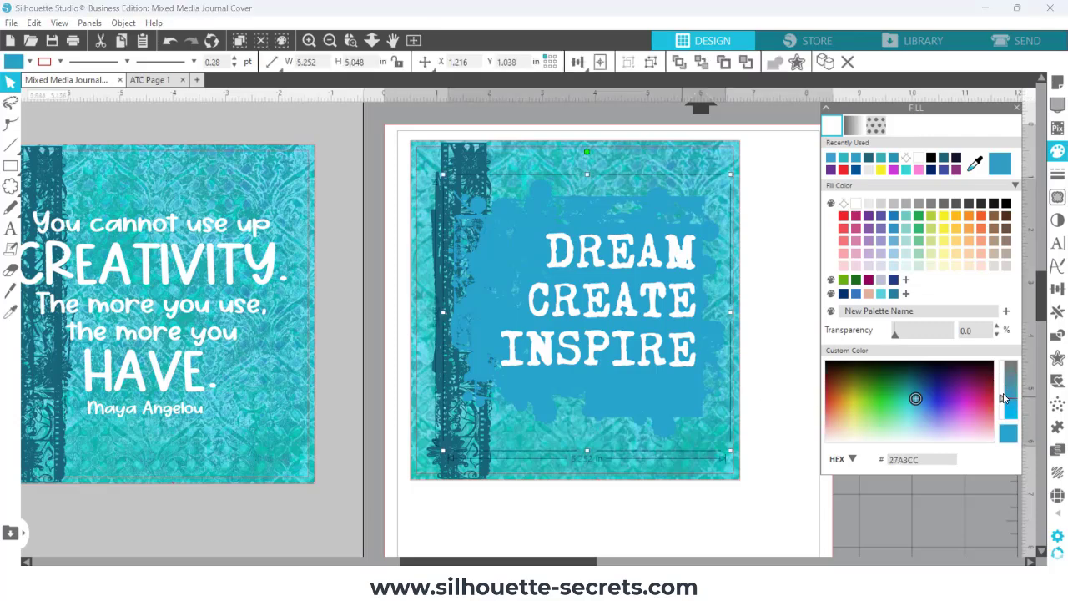
drag(1004, 395, 1002, 377)
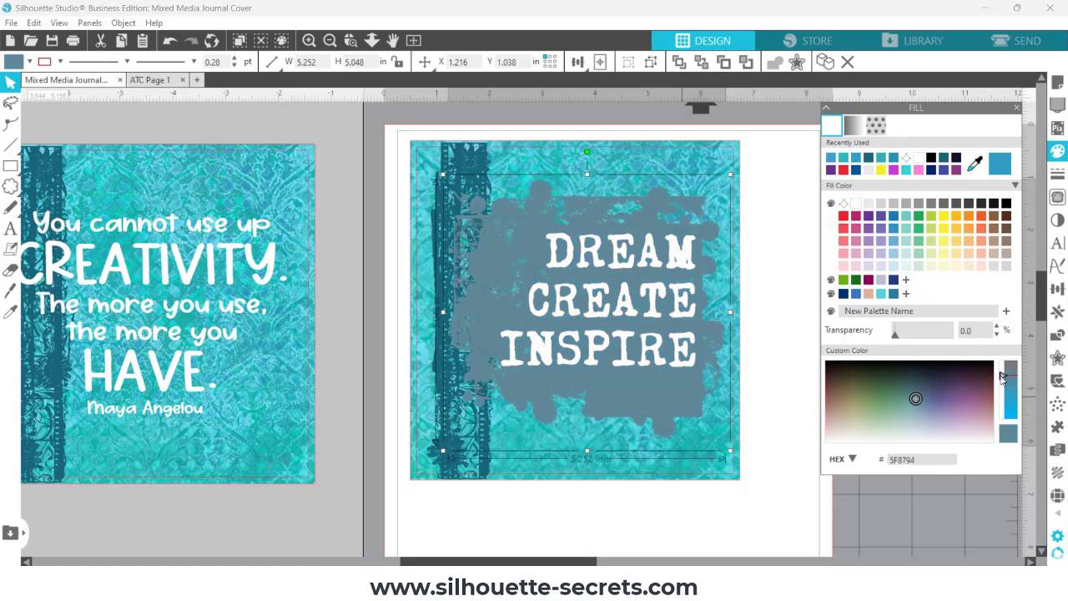
click(789, 424)
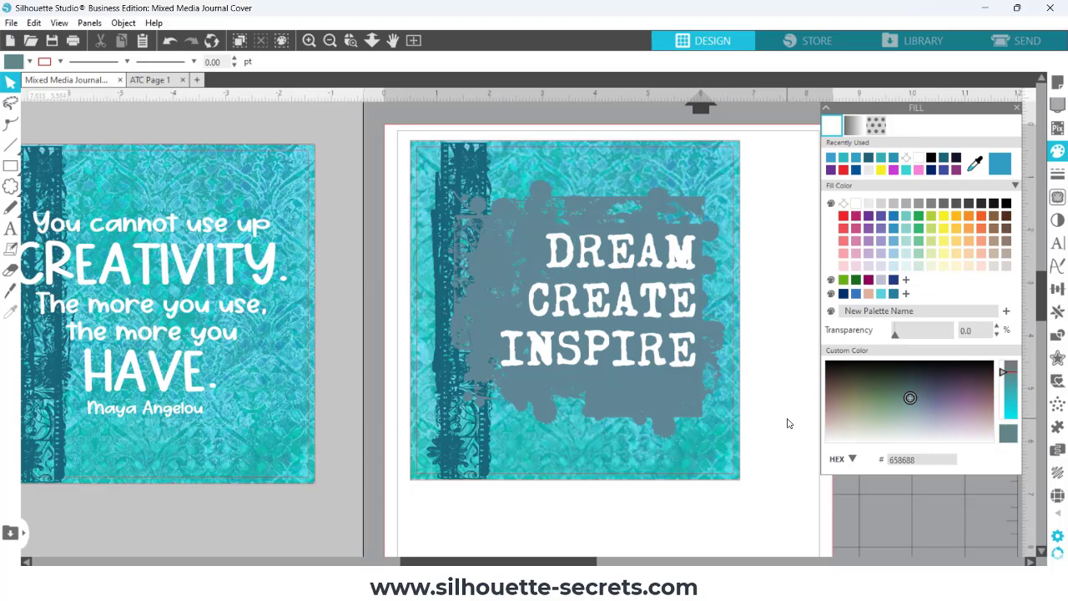
Save the file and group all the pieces of the DREAM CREATE INSPIRE cover
click(52, 43)
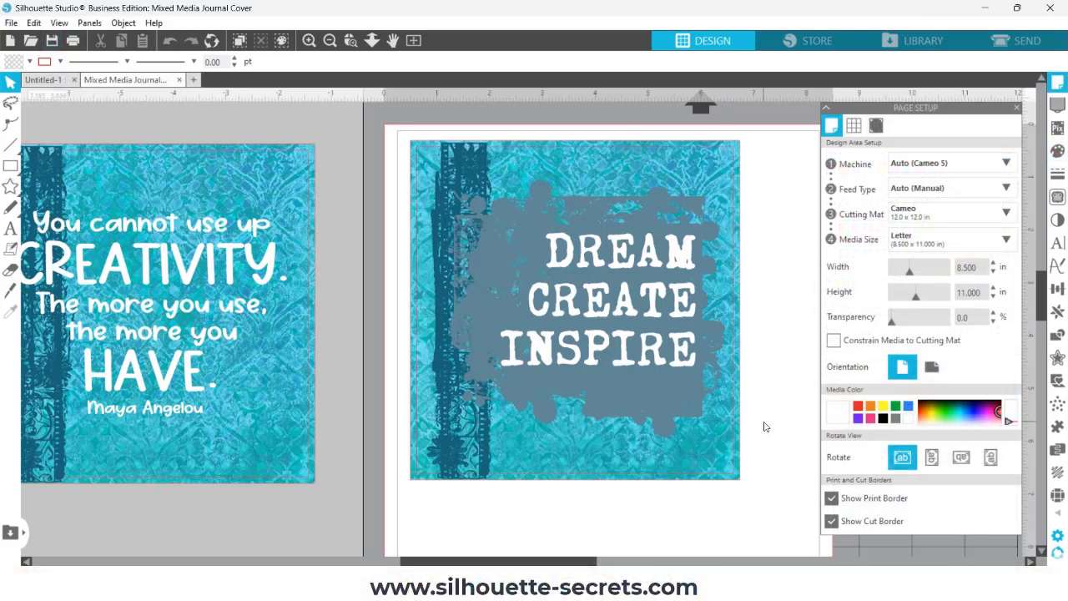
click(609, 413)
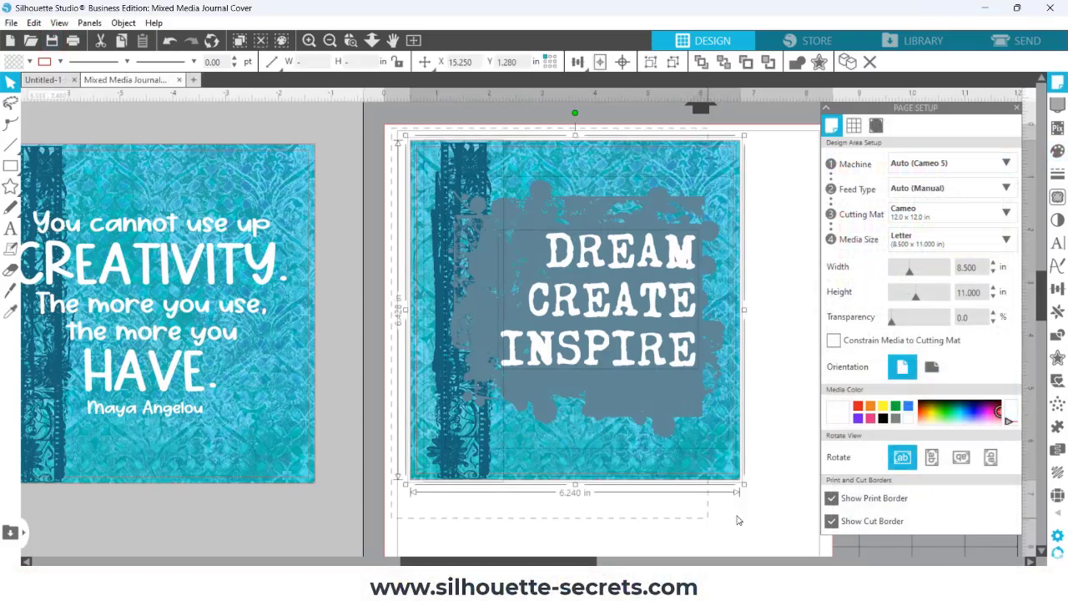
right_click(644, 395)
click(686, 399)
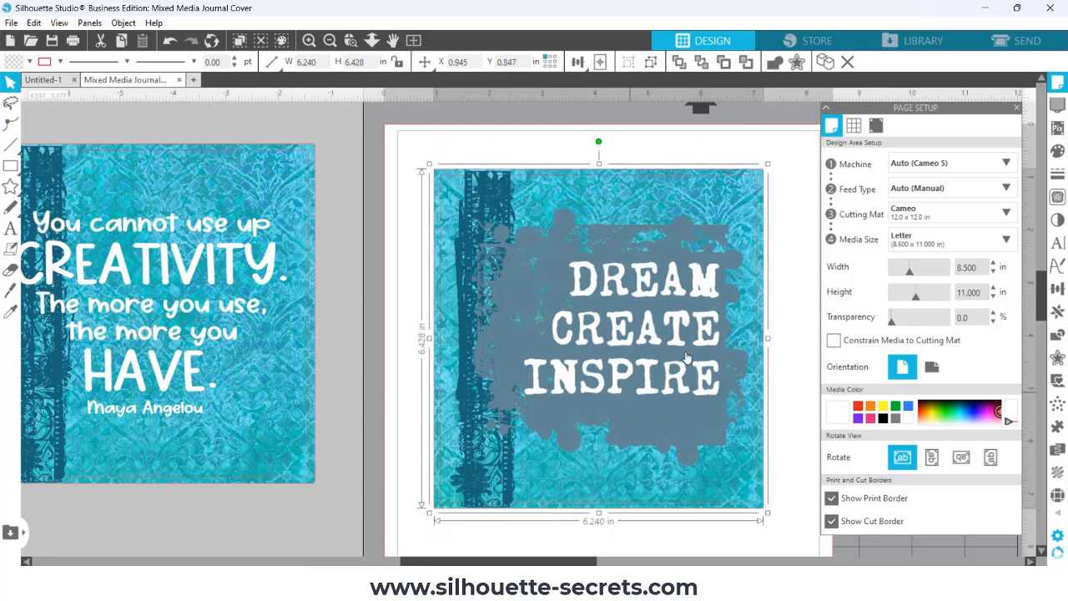
Turn on registration marks and move the grouped cover inside them, to about X 1.136 and Y 1.526 in
click(877, 126)
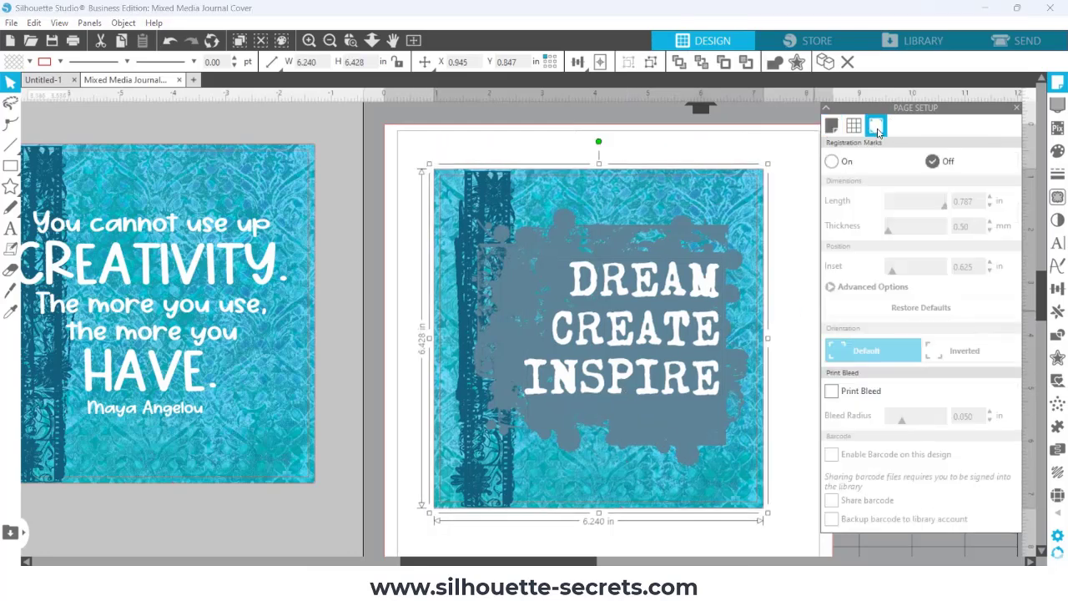
click(831, 162)
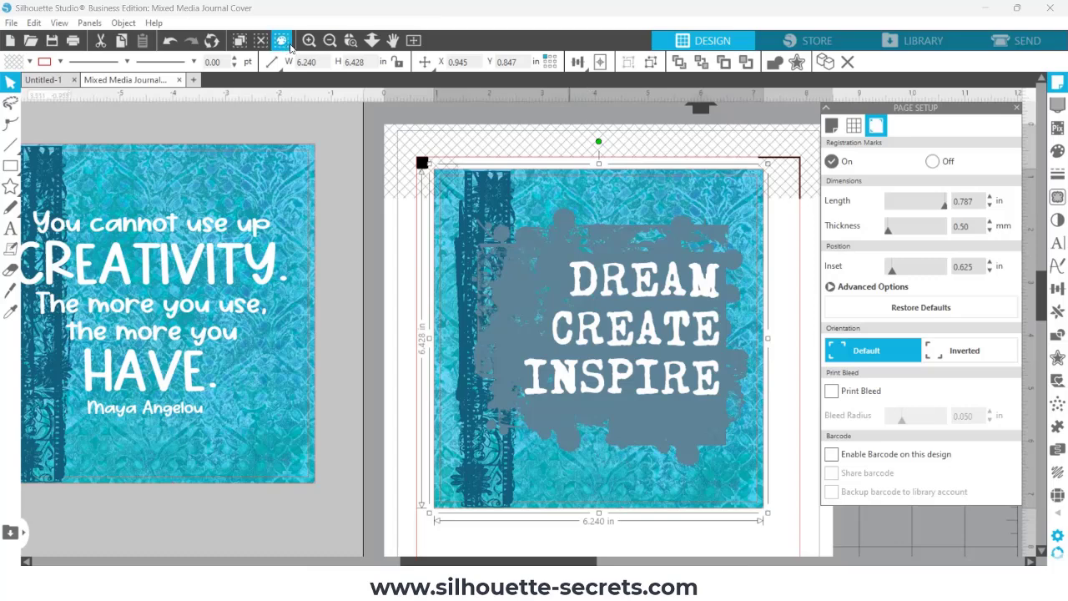
click(417, 44)
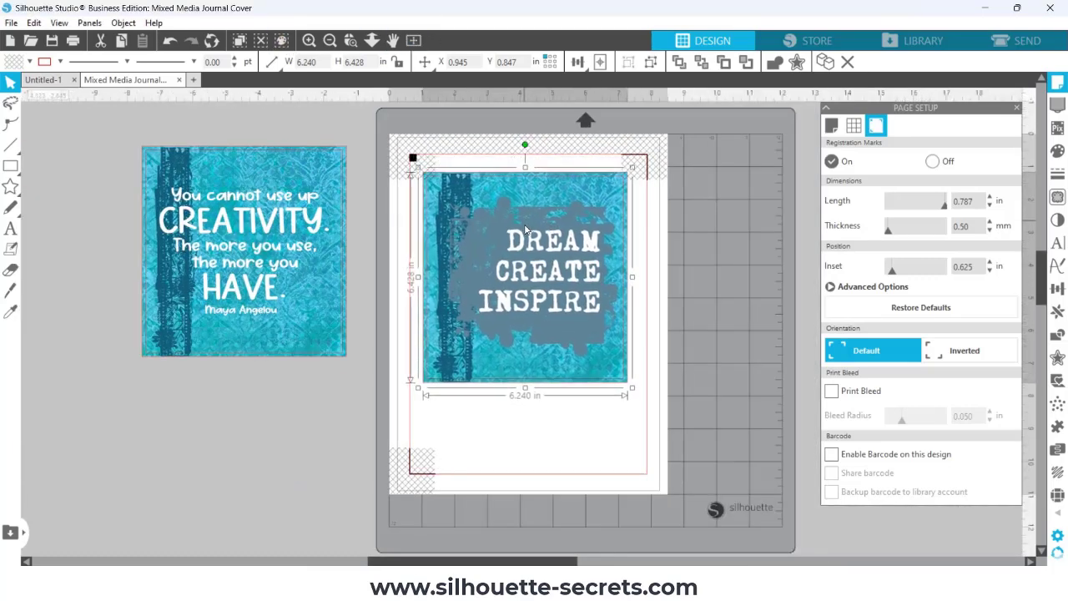
drag(530, 240, 530, 239)
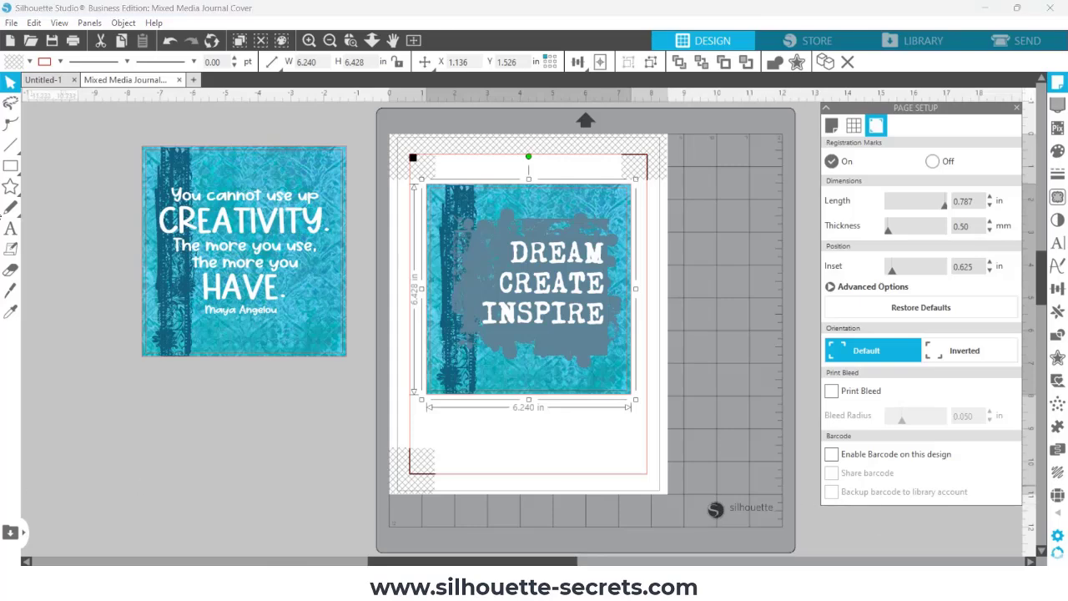
Check the whole page with its registration marks in the print preview and proceed to the printer settings
click(22, 20)
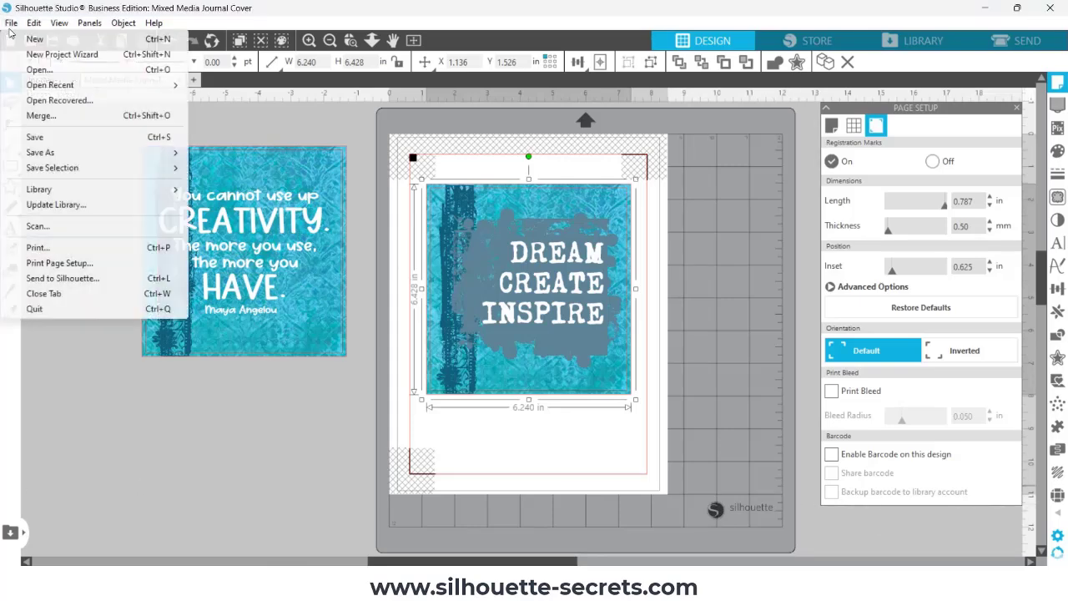
click(42, 245)
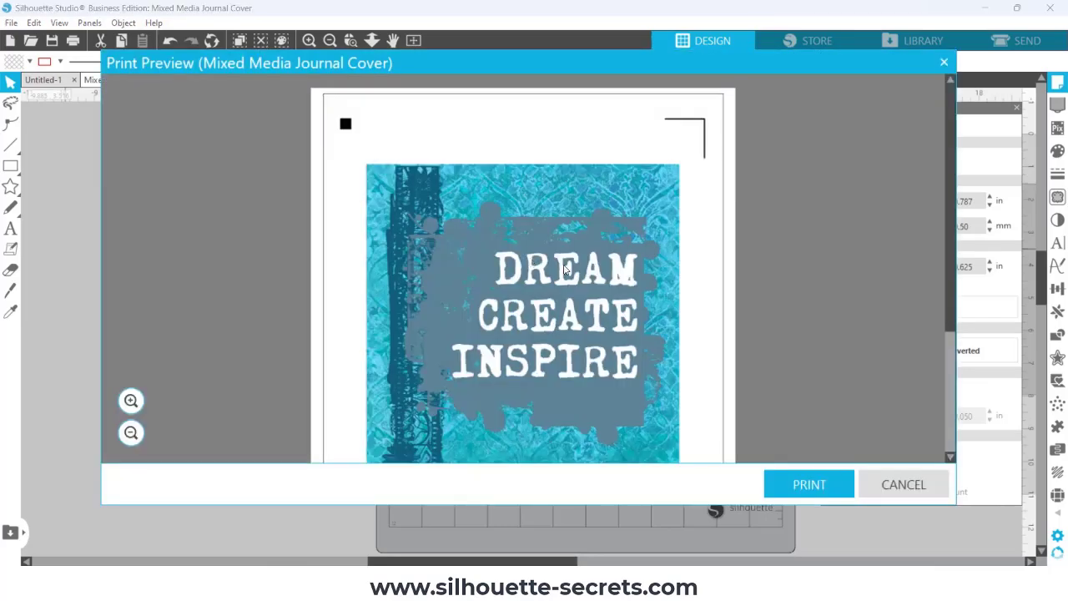
drag(948, 214, 966, 384)
click(814, 488)
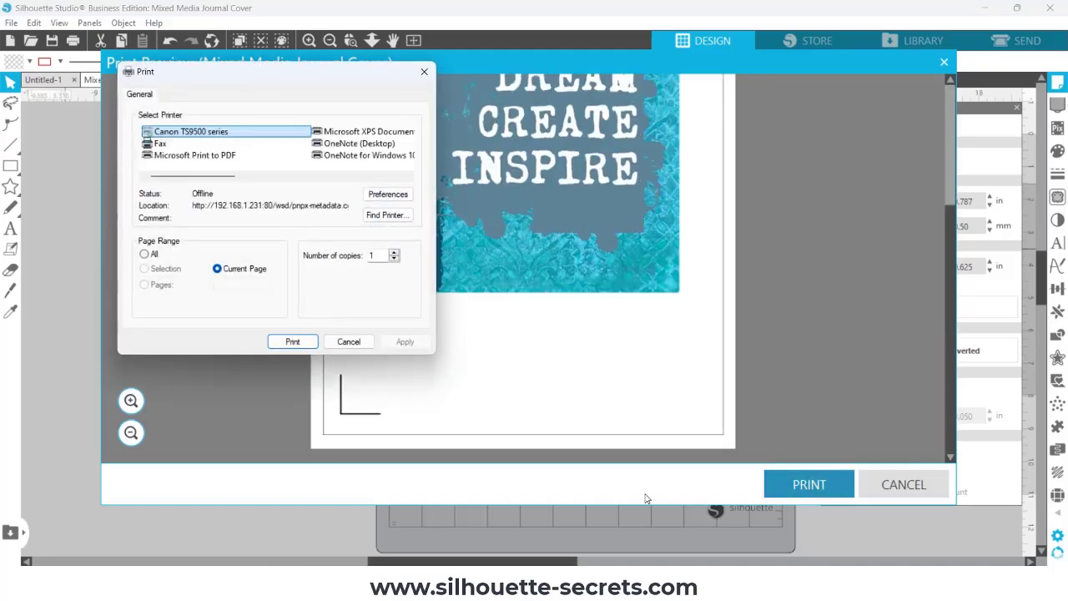
Set the printer preferences to Rear Tray paper source, Glossy Photo Paper media and High print quality
click(397, 197)
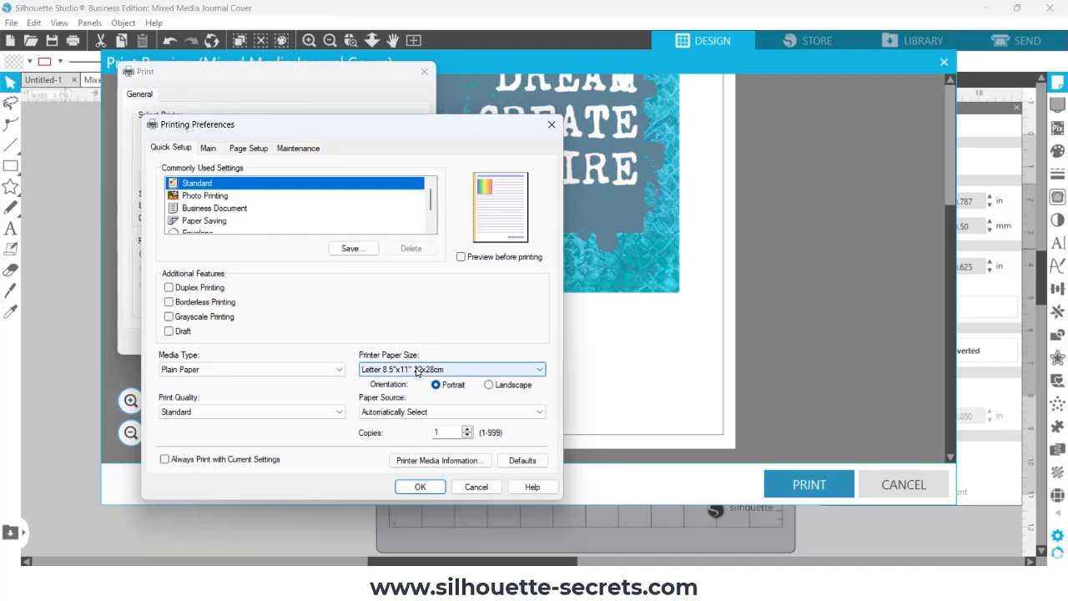
click(415, 416)
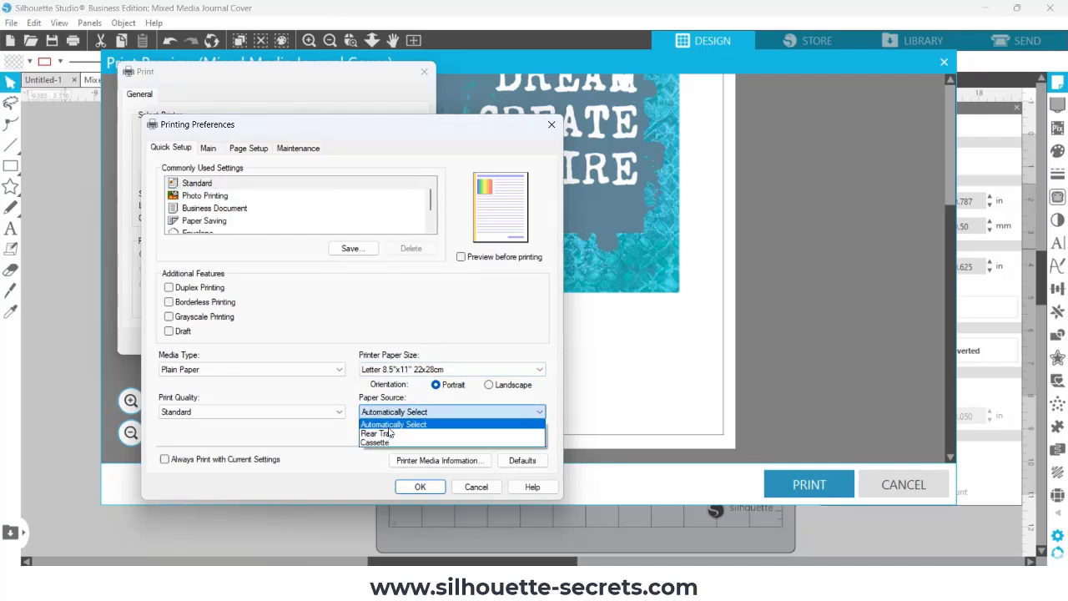
click(389, 433)
click(278, 373)
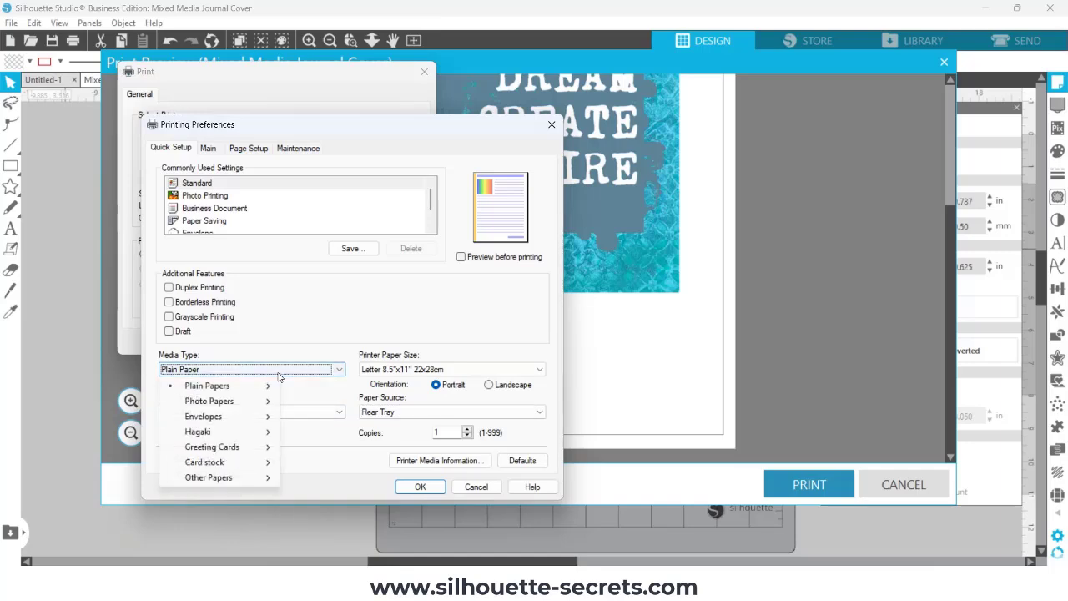
mouse_move(250, 402)
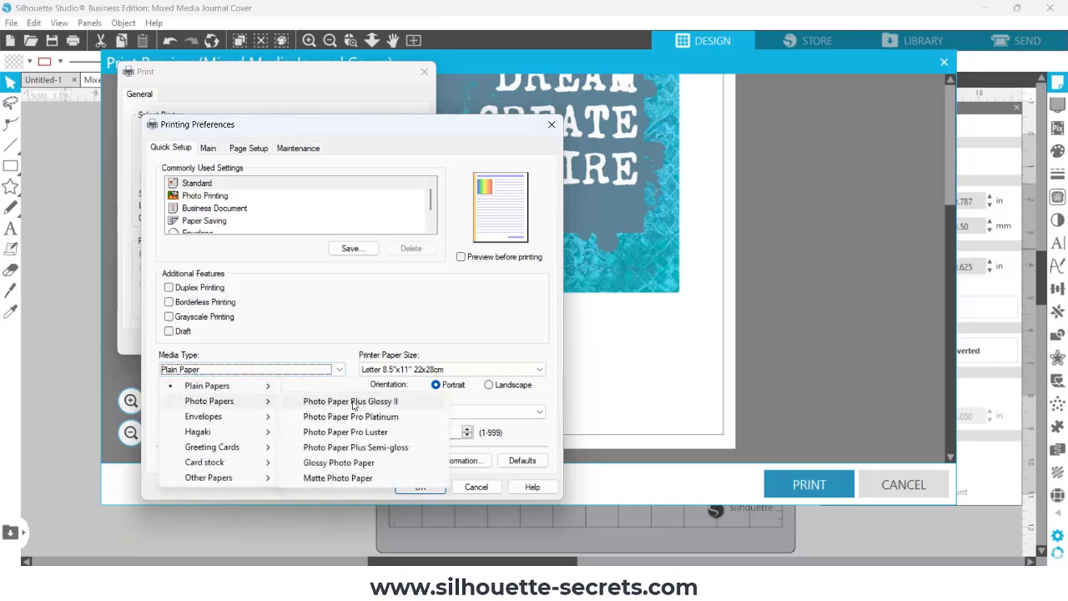
click(337, 465)
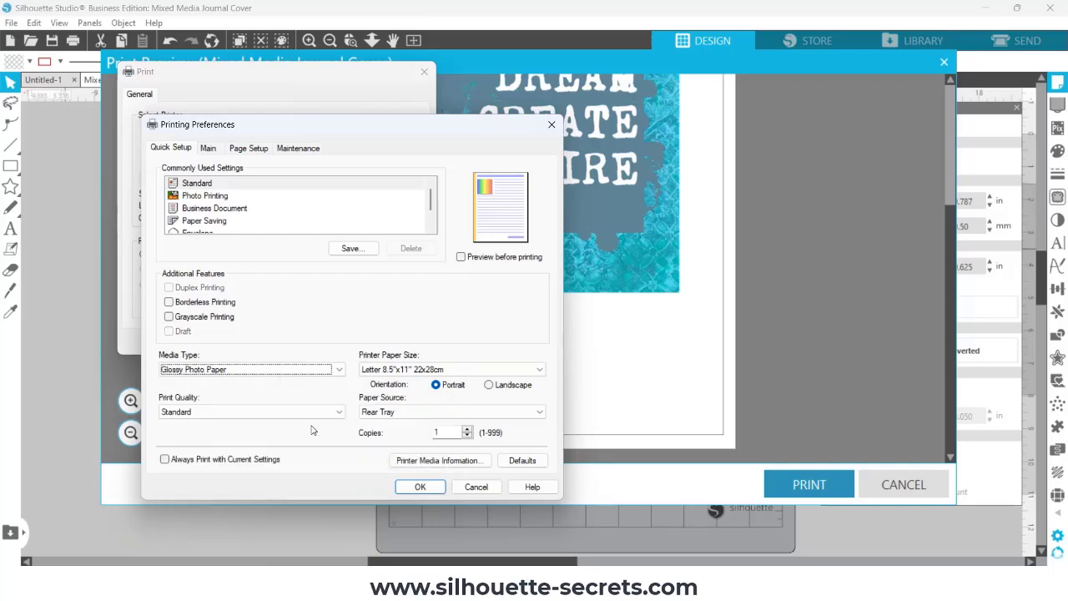
click(305, 413)
click(208, 426)
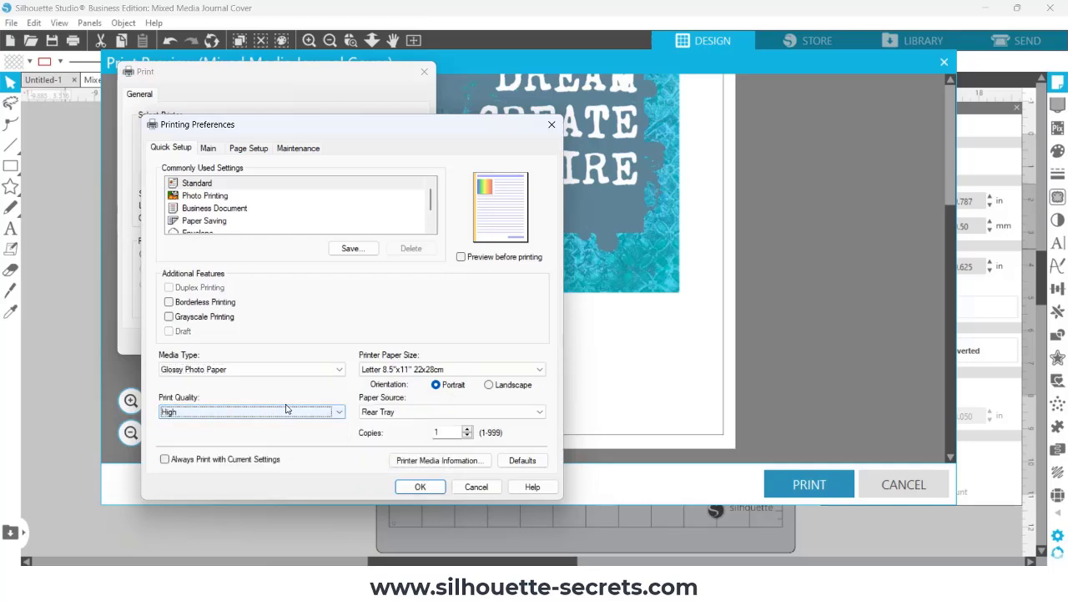
Review the photo paper types, keep Glossy Photo Paper, accept the preferences and print the current page
click(285, 372)
mouse_move(269, 402)
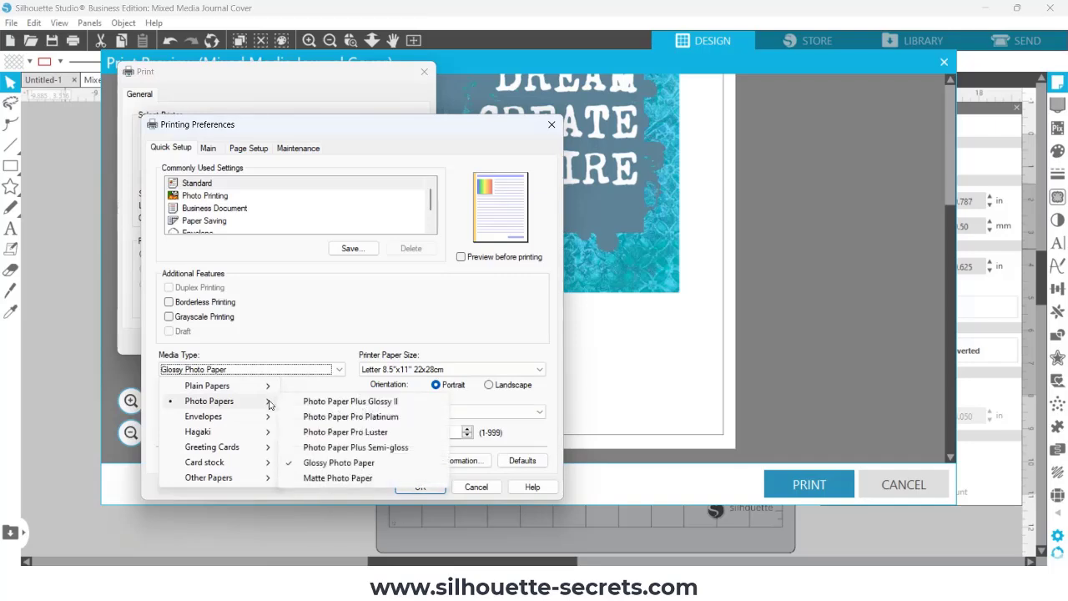
click(434, 490)
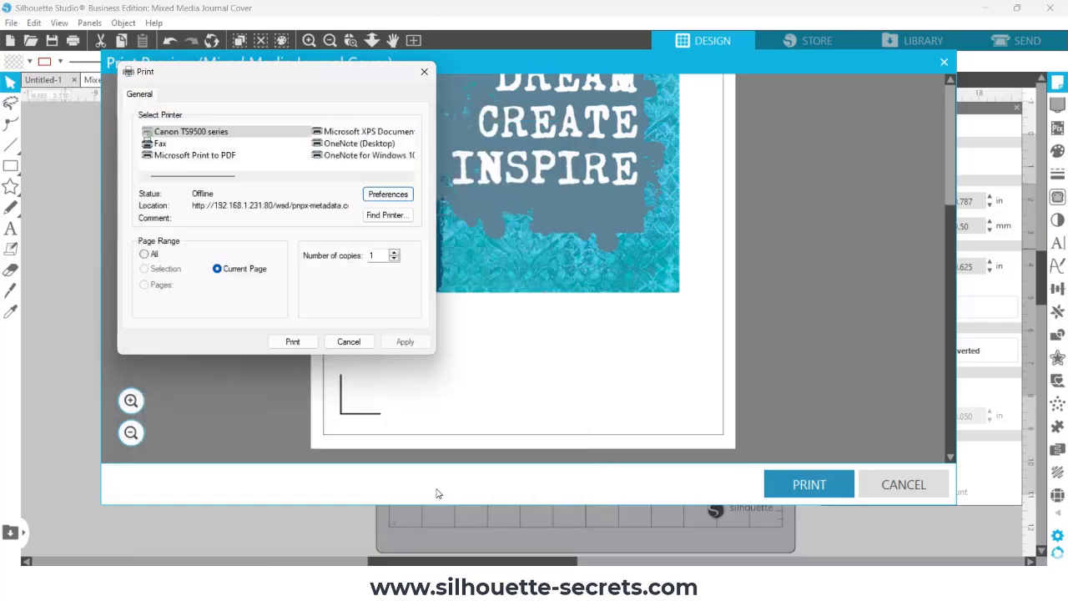
click(303, 345)
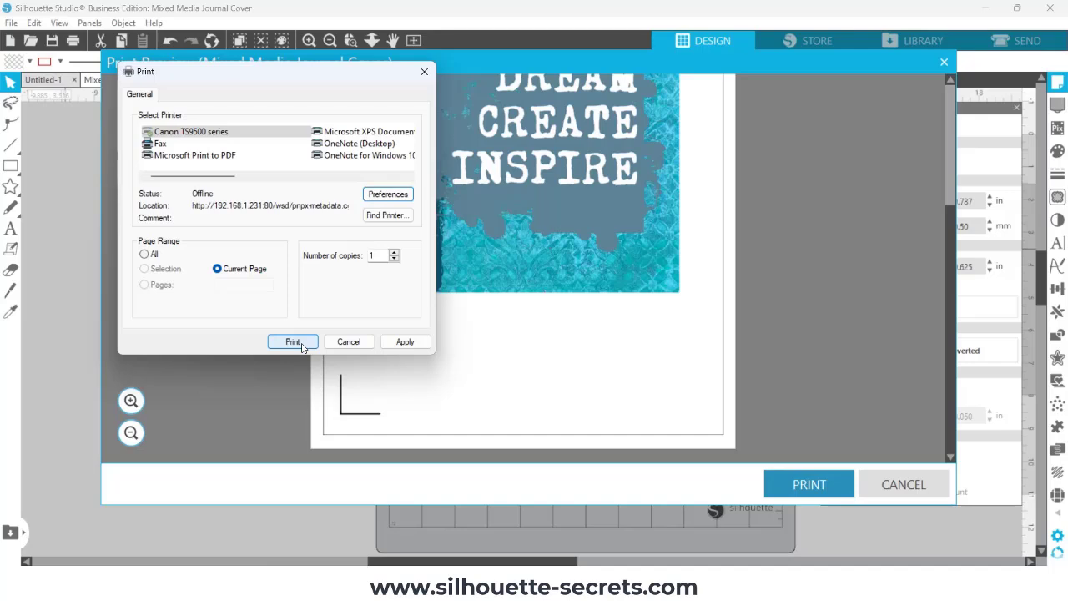
click(302, 342)
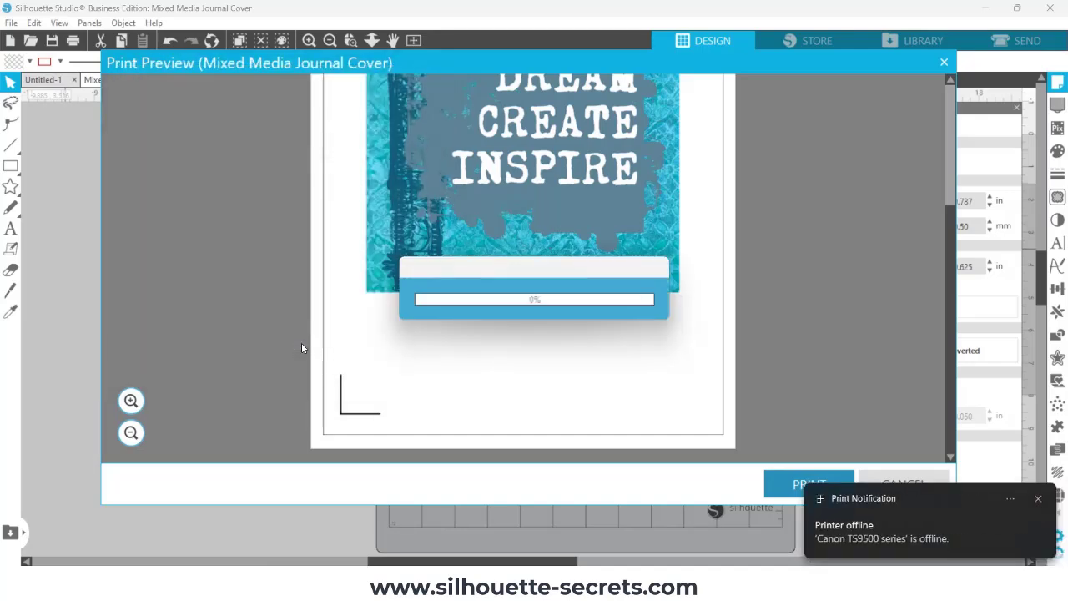